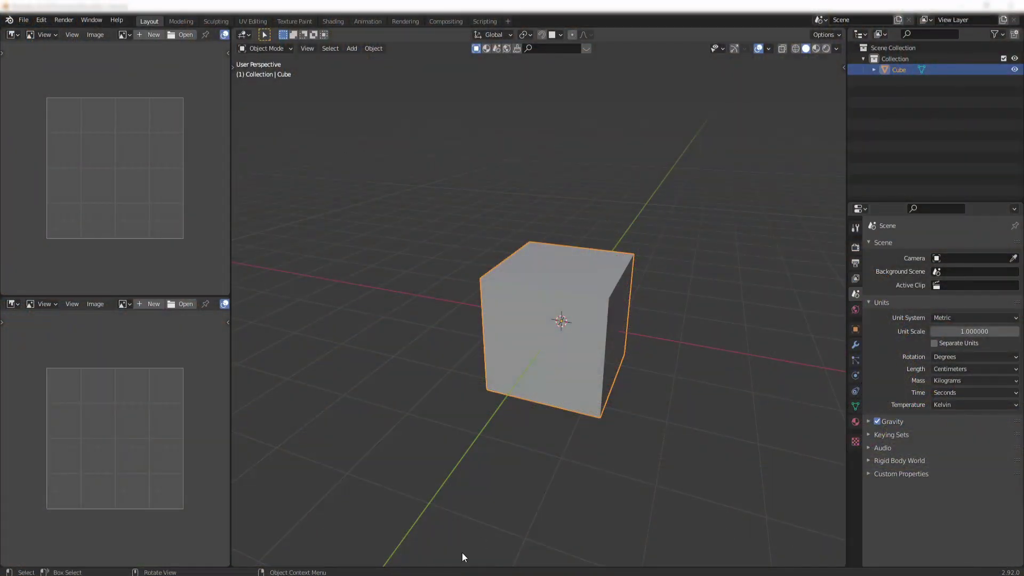
# Bring up the PureRef board of blood-splatter references and zoom in on the images
pyautogui.moveTo(443, 575)
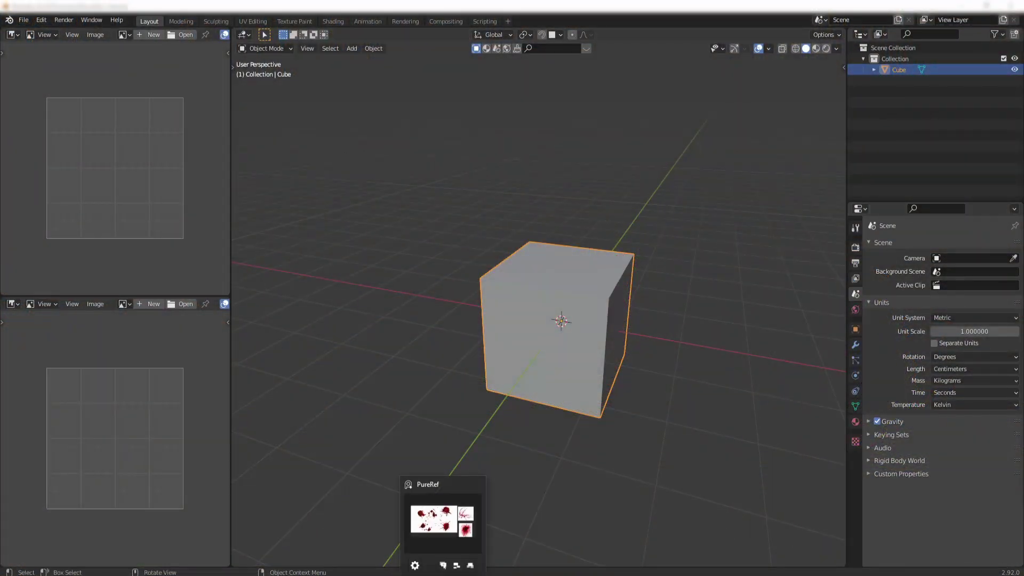
pyautogui.click(441, 522)
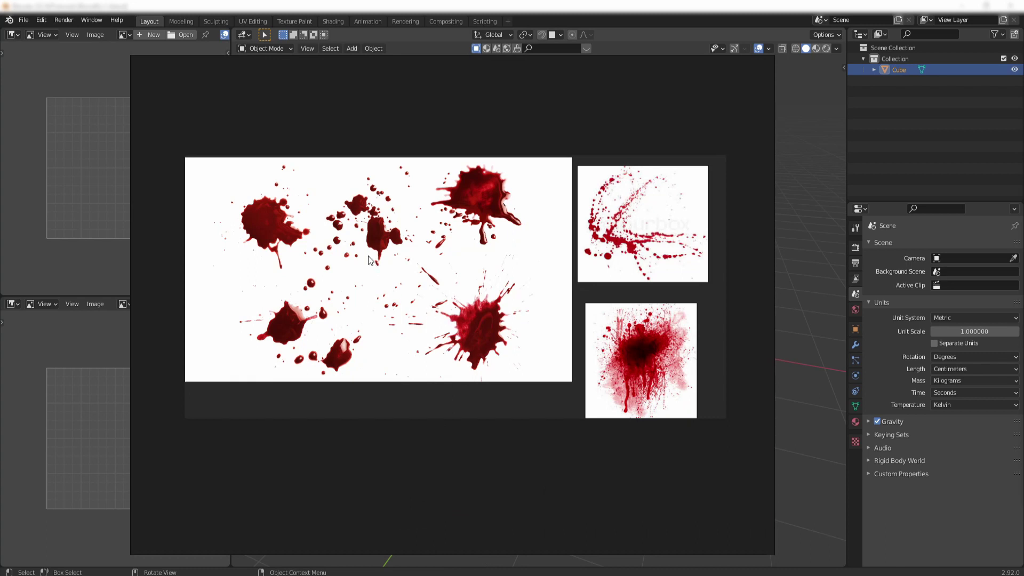
pyautogui.scroll(3, 370, 260)
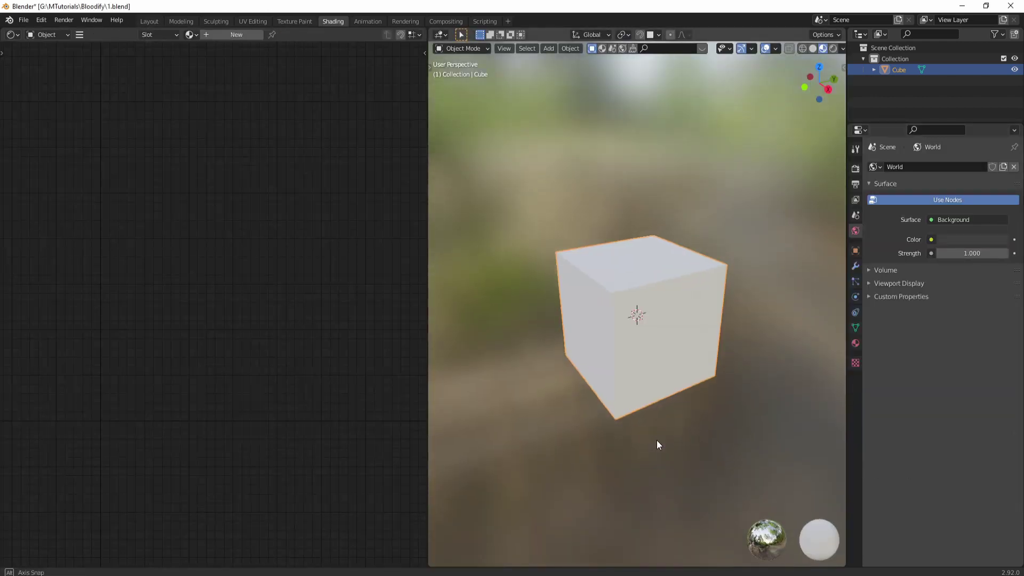
# Delete the default cube and add a Suzanne monkey head in its place
pyautogui.press('x')
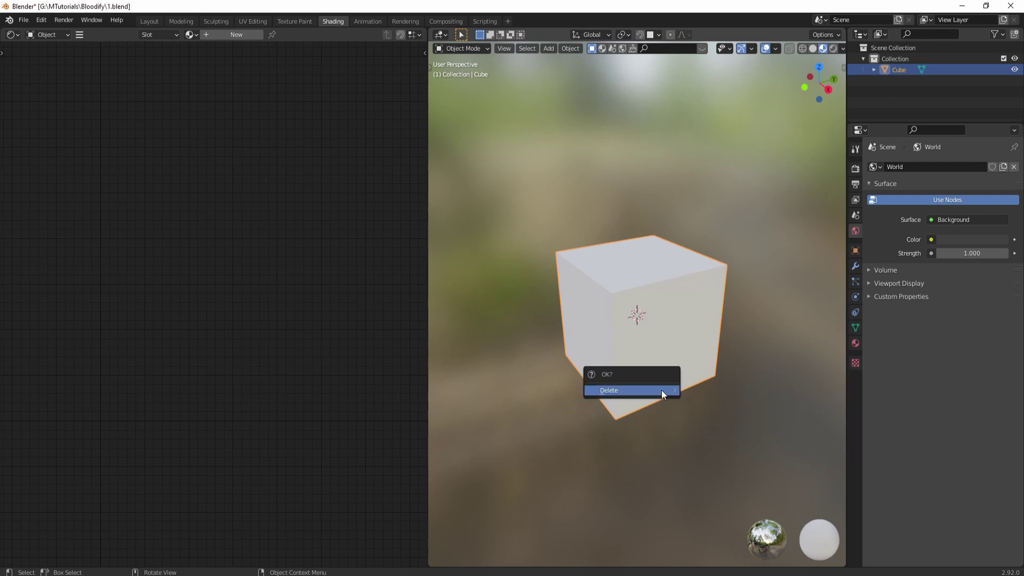
pyautogui.click(661, 390)
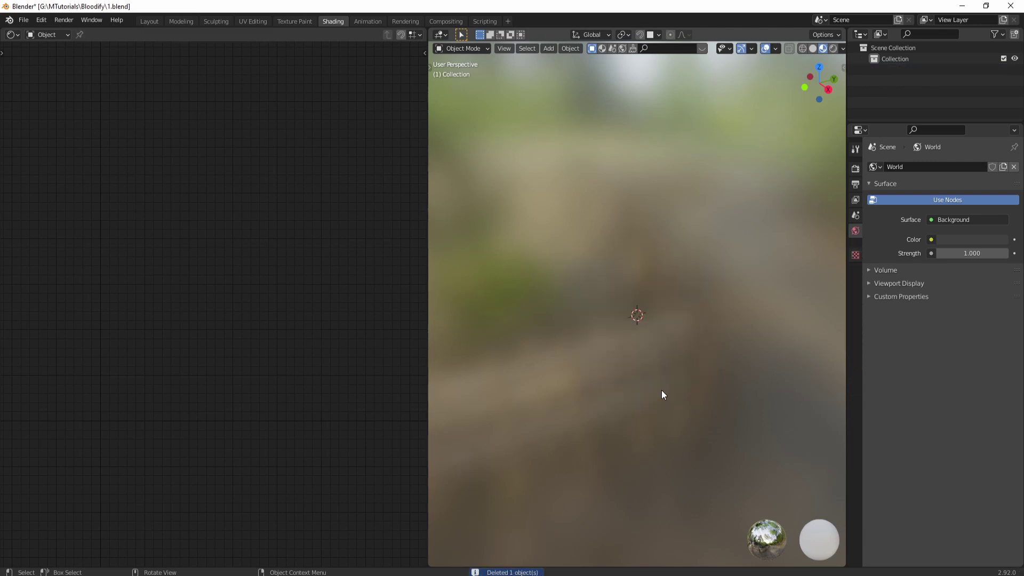
pyautogui.hotkey('shift', 'a')
pyautogui.moveTo(647, 340)
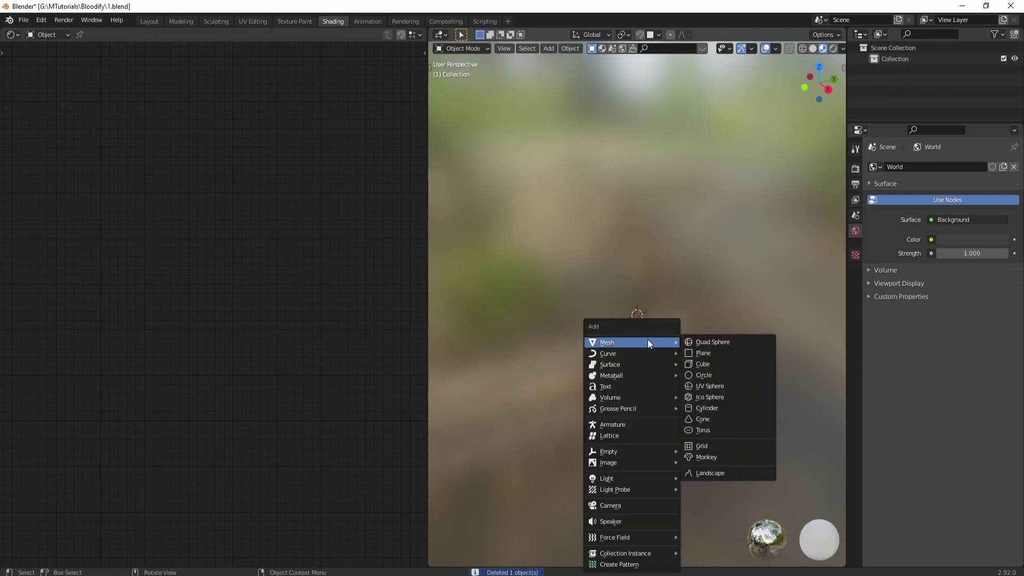
pyautogui.click(721, 460)
pyautogui.moveTo(658, 352); pyautogui.dragTo(773, 349, button='middle')
pyautogui.moveTo(643, 345); pyautogui.dragTo(717, 351, button='middle')
# Give Suzanne a Subdivision modifier at viewport level 3 and shade it smooth
pyautogui.hotkey('ctrl', '2')
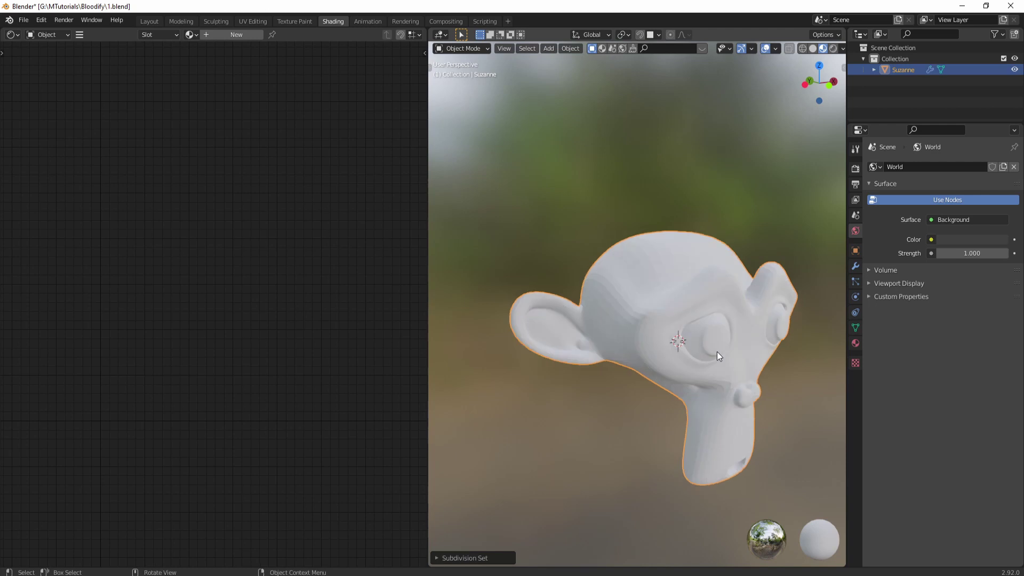
pyautogui.click(856, 266)
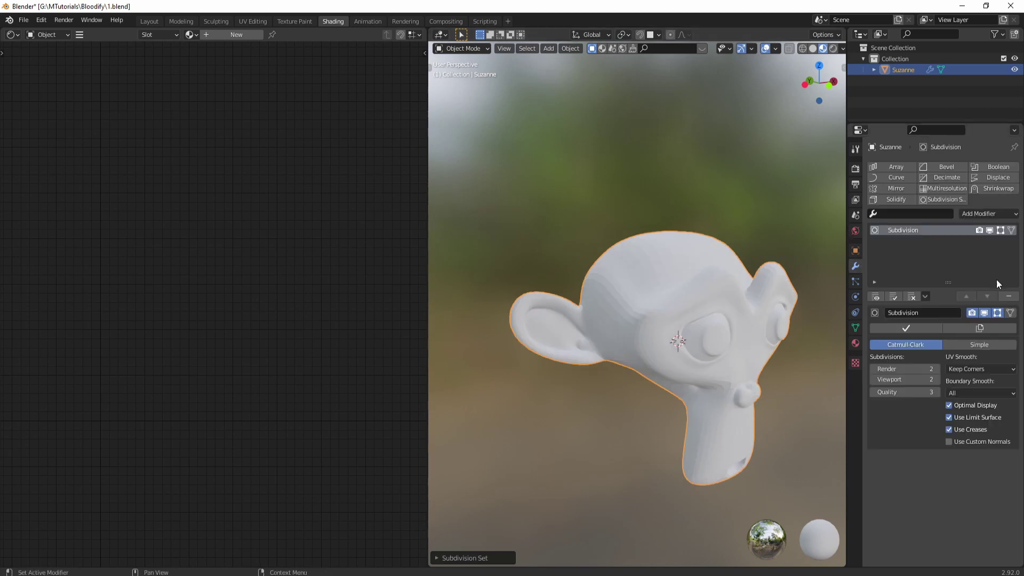
pyautogui.click(937, 379)
pyautogui.moveTo(694, 388); pyautogui.dragTo(688, 391, button='middle')
pyautogui.rightClick(583, 423)
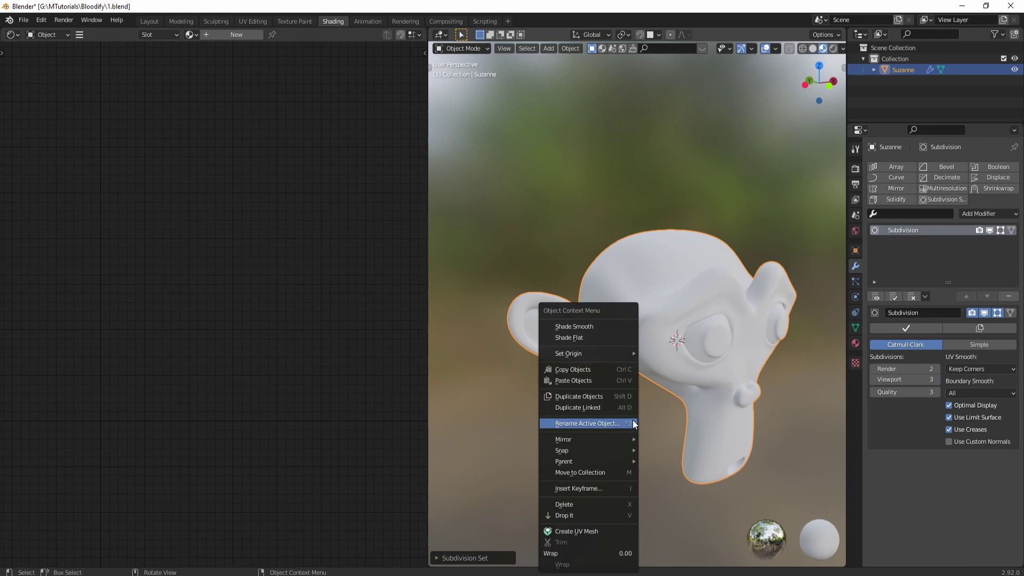
pyautogui.click(580, 322)
pyautogui.moveTo(634, 441); pyautogui.dragTo(613, 431, button='middle')
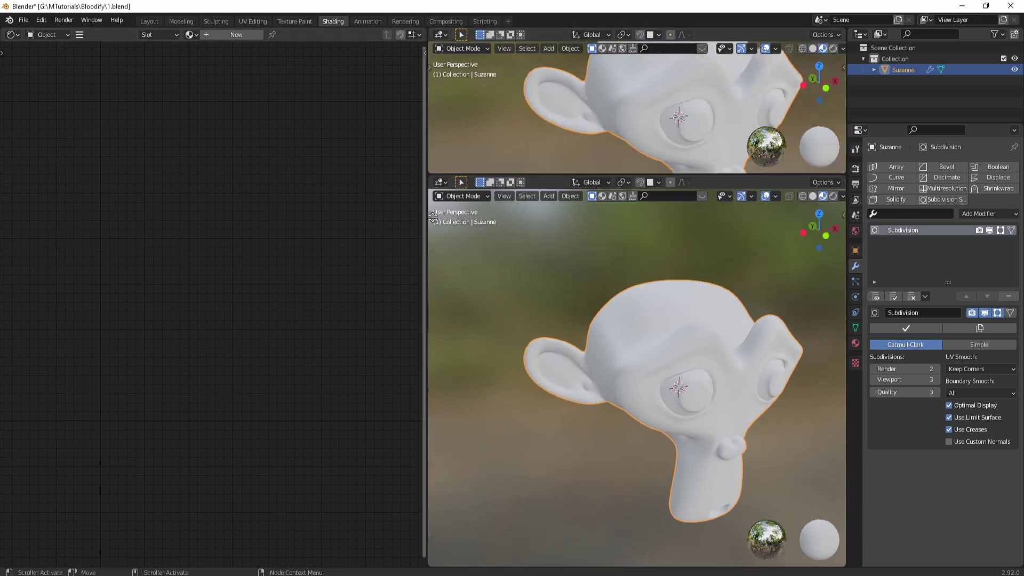
# Turn the top area into an Image Editor showing the blood splatter sheet JPG
pyautogui.moveTo(433, 216); pyautogui.dragTo(435, 242)
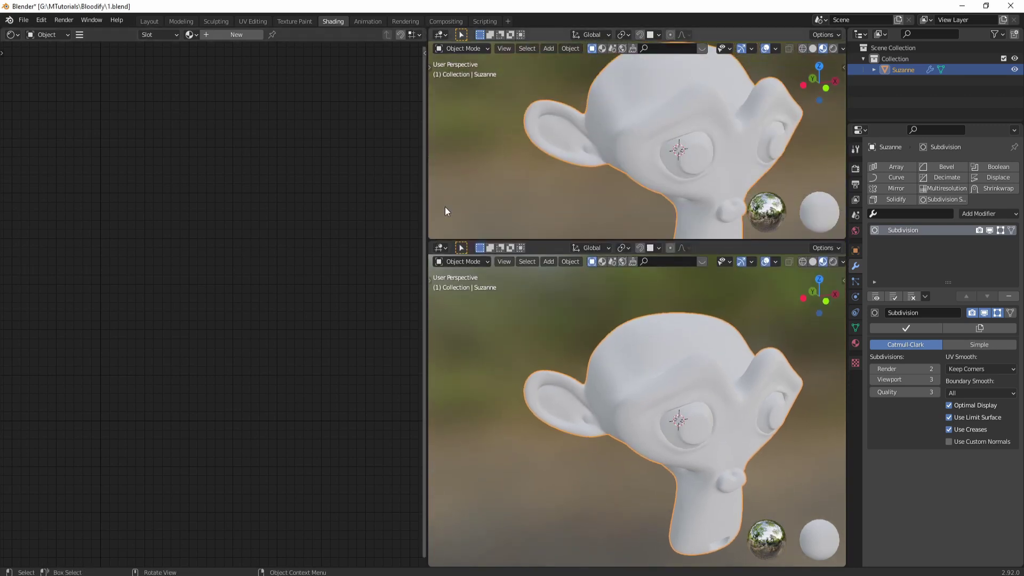
pyautogui.click(440, 34)
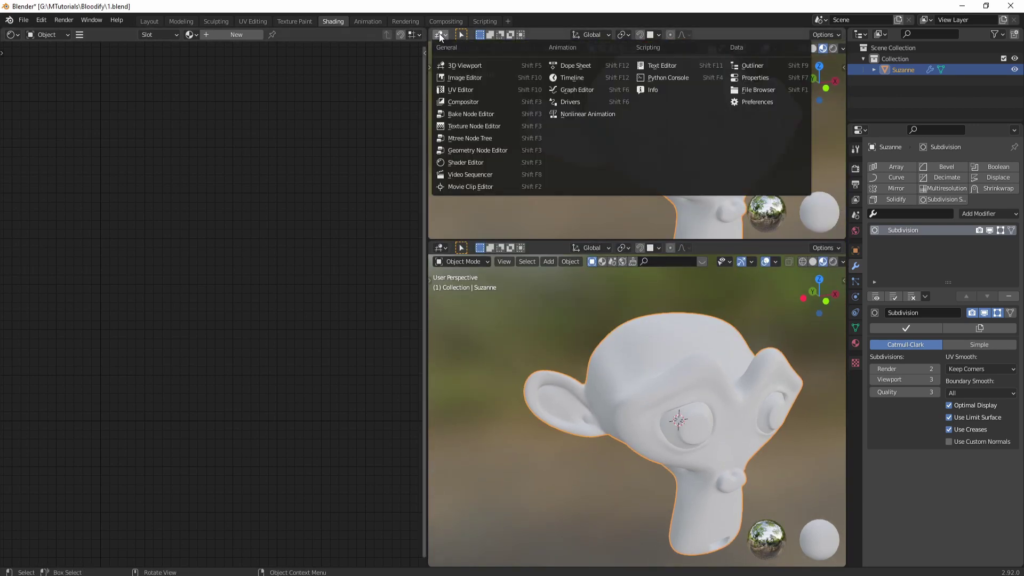
pyautogui.click(460, 80)
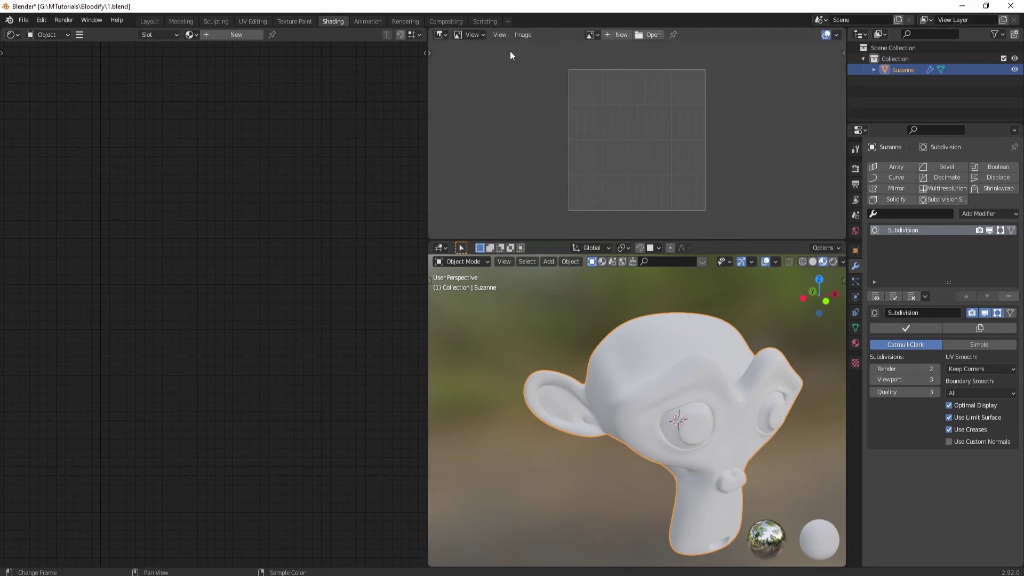
pyautogui.click(650, 35)
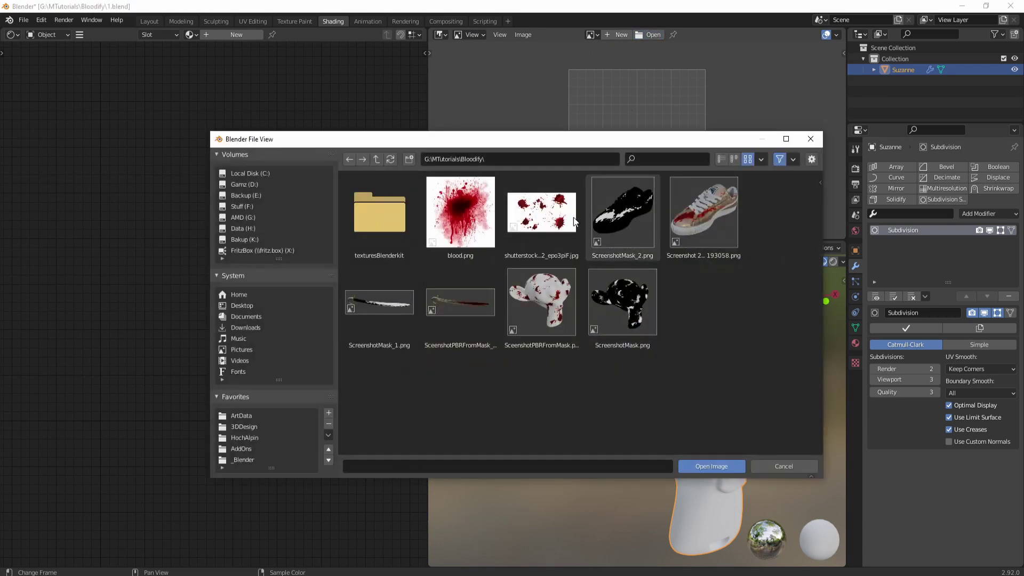
pyautogui.doubleClick(540, 221)
pyautogui.scroll(-3, 667, 141)
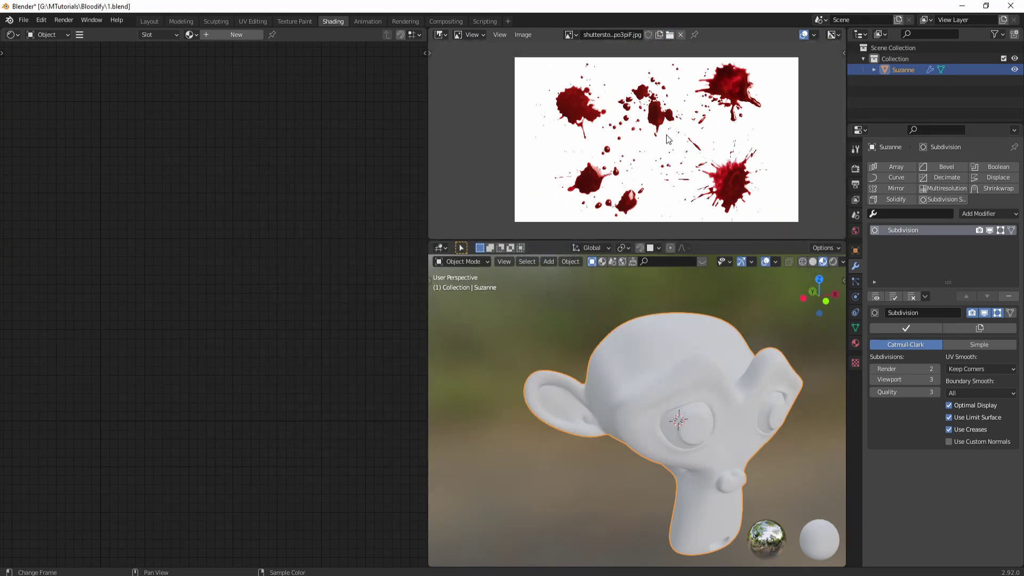
pyautogui.scroll(1, 666, 135)
pyautogui.moveTo(666, 135); pyautogui.dragTo(646, 136, button='middle')
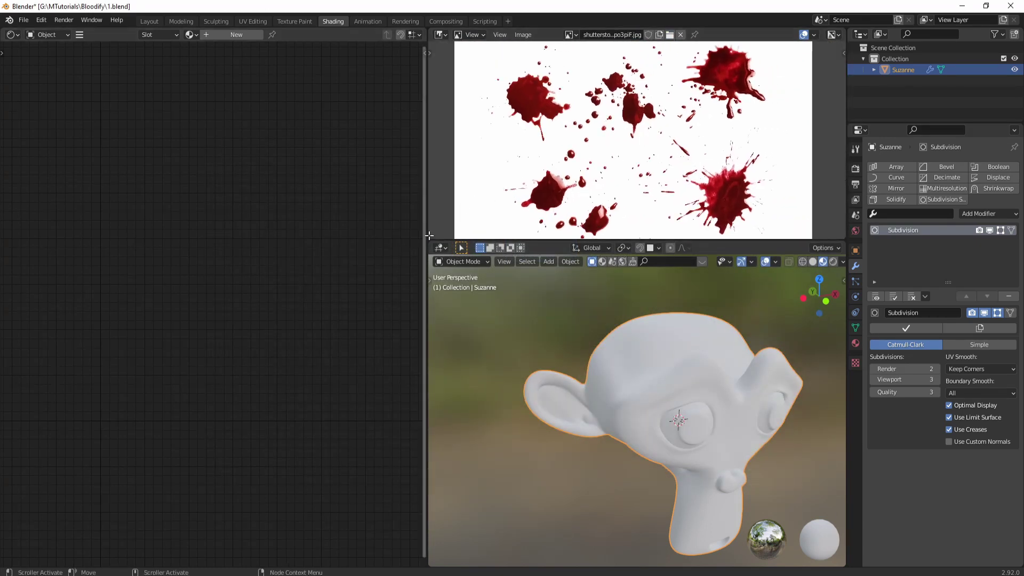
pyautogui.moveTo(435, 239); pyautogui.dragTo(435, 310)
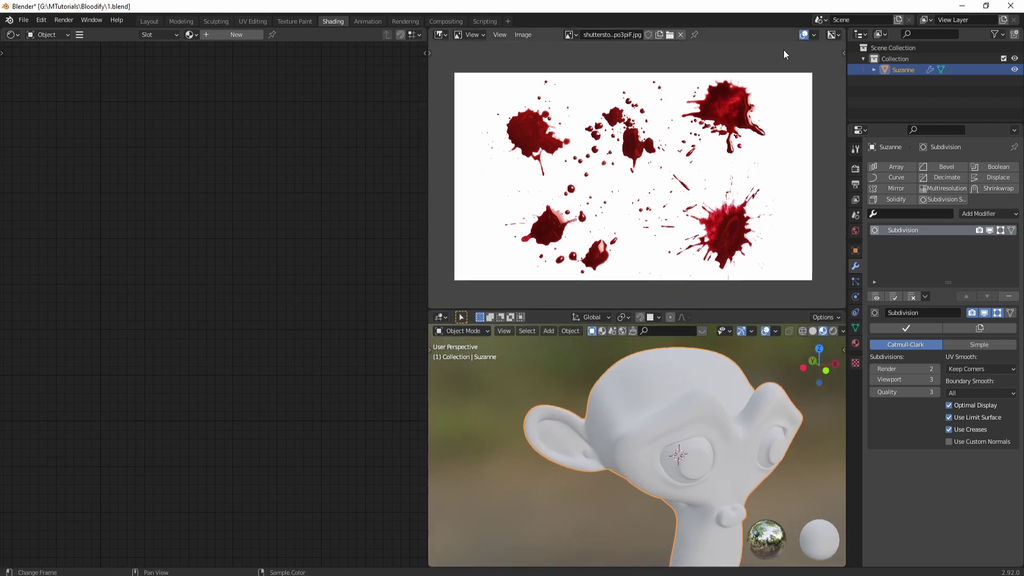
# Split the image area and load blood.png into the right-hand panel
pyautogui.moveTo(846, 33); pyautogui.dragTo(667, 34)
pyautogui.click(683, 35)
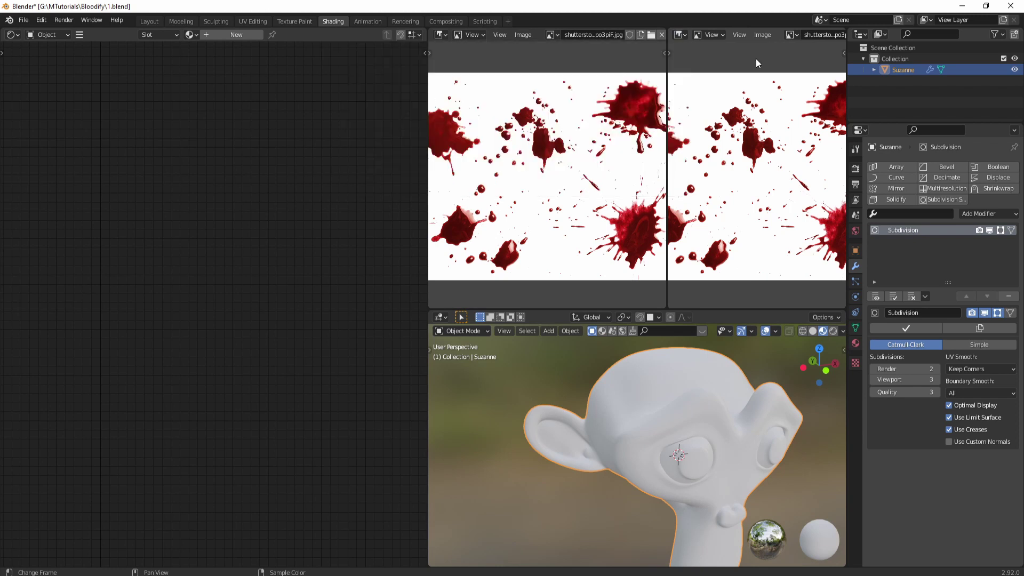
pyautogui.scroll(-4, 790, 36)
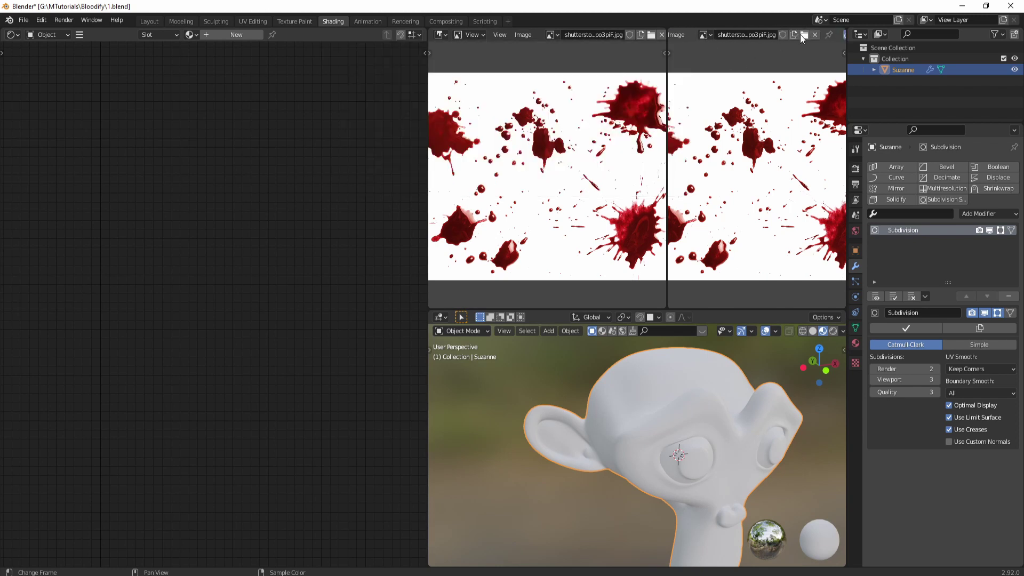
pyautogui.click(803, 35)
pyautogui.doubleClick(469, 216)
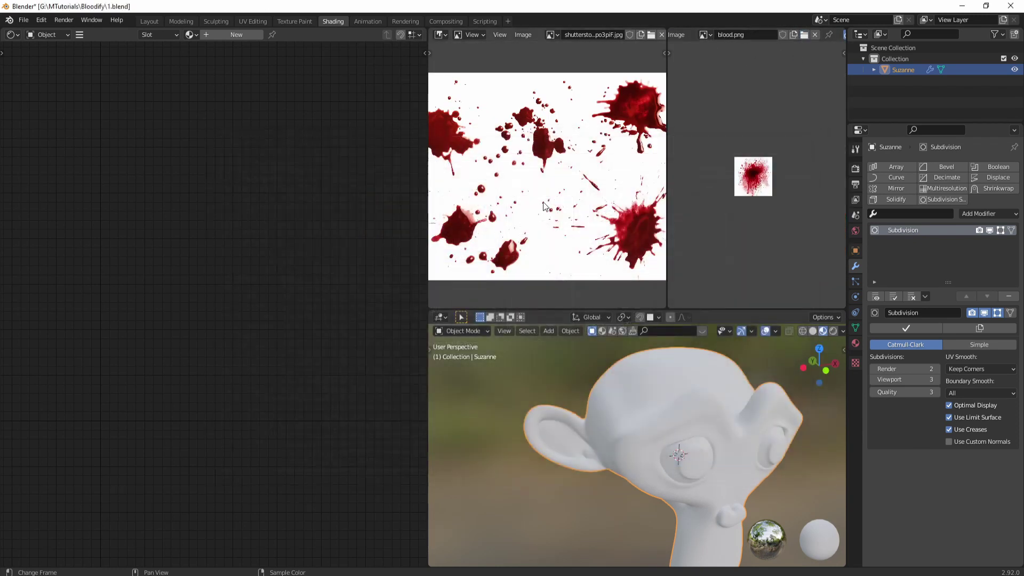
pyautogui.scroll(6, 764, 205)
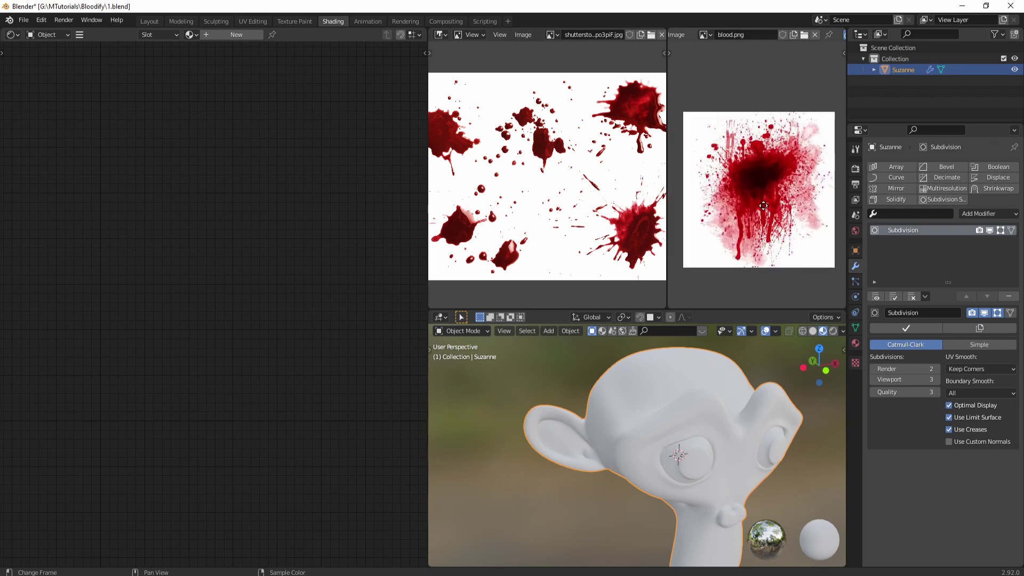
pyautogui.scroll(1, 739, 186)
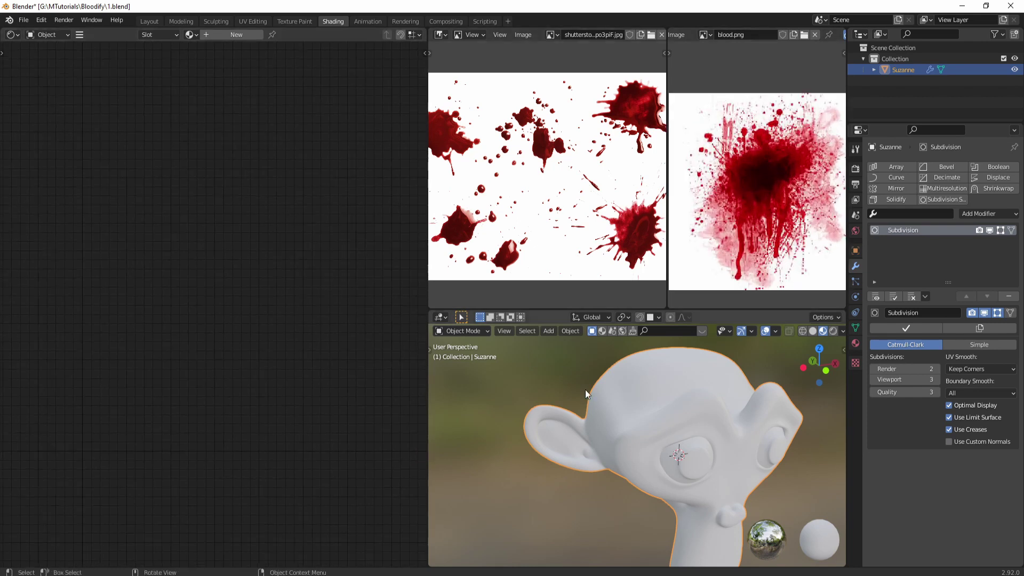
pyautogui.moveTo(584, 390); pyautogui.dragTo(663, 423, button='middle')
pyautogui.scroll(-2, 573, 412)
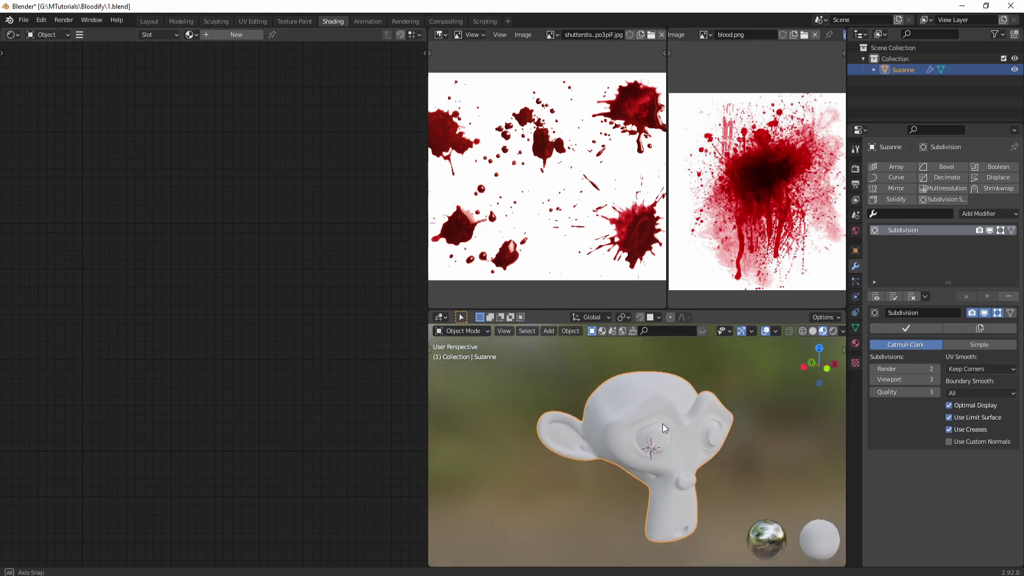
# Create the new material 'Material' for Suzanne and bring its Principled BSDF and Material Output nodes into view
pyautogui.click(236, 34)
pyautogui.moveTo(255, 411); pyautogui.dragTo(372, 335, button='middle')
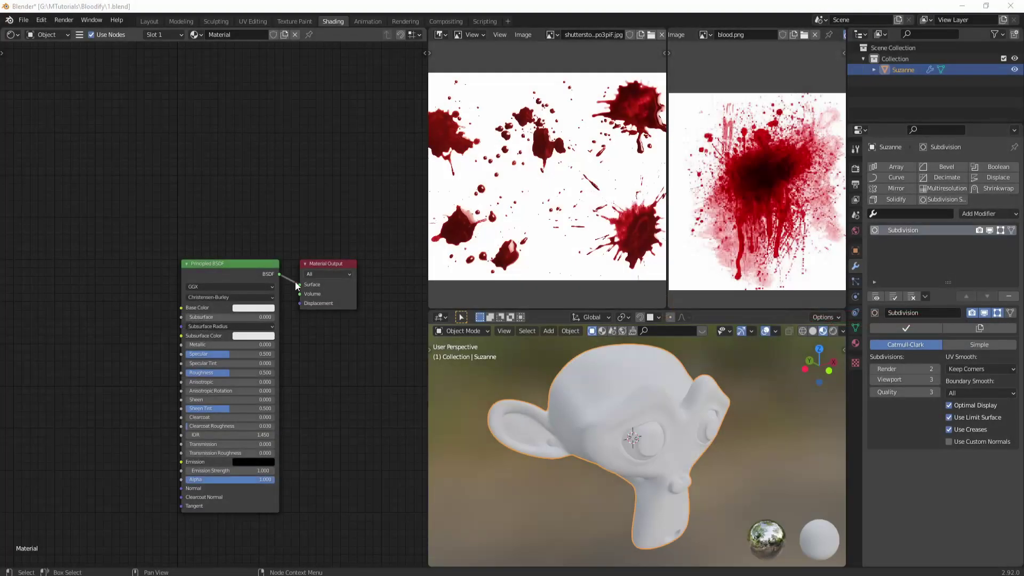
pyautogui.scroll(-2, 295, 282)
# Add a Musgrave Texture left of the shader and preview its Height on Suzanne through a Viewer
pyautogui.hotkey('shift', 'a')
pyautogui.moveTo(36, 271)
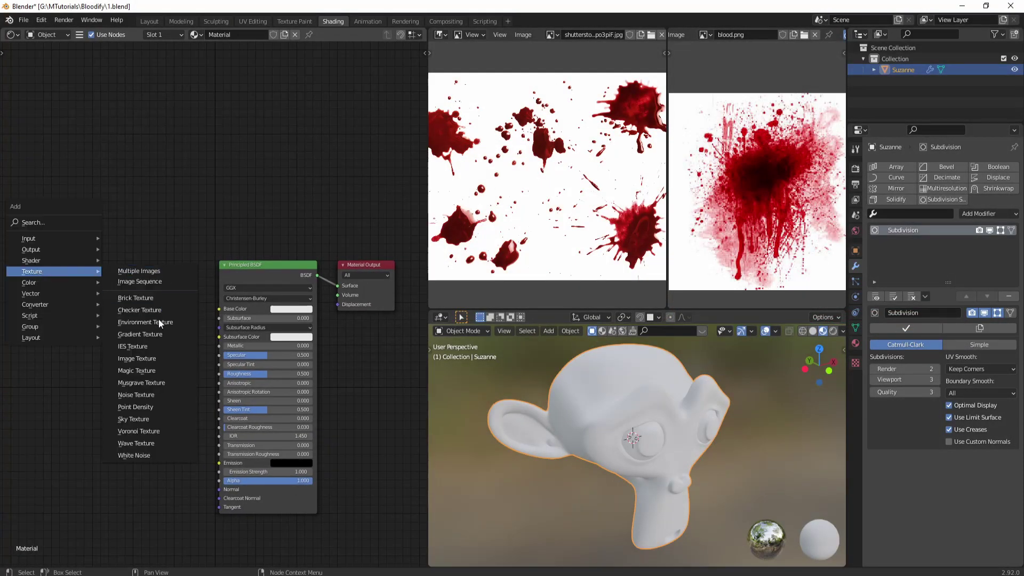
pyautogui.click(158, 383)
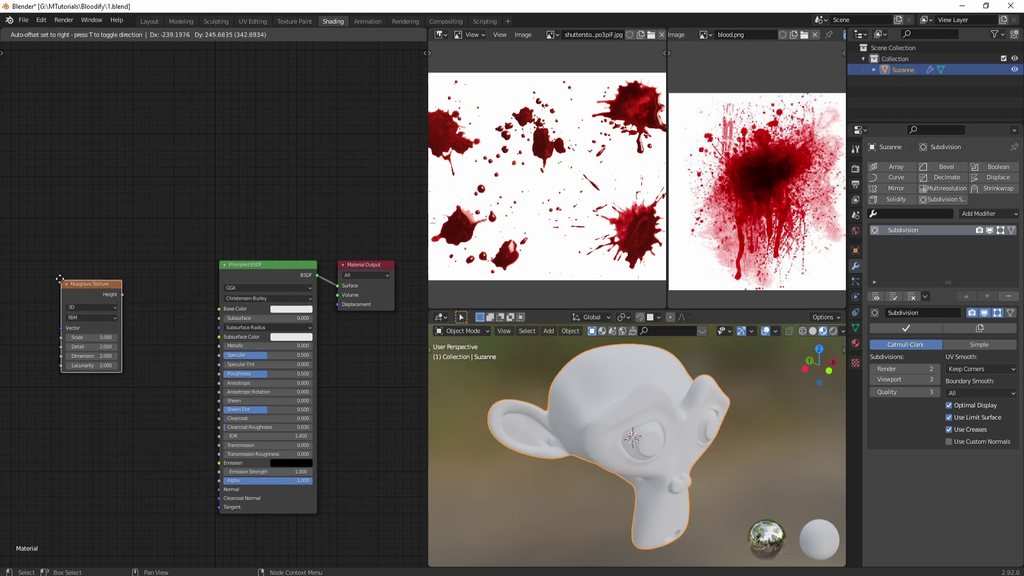
pyautogui.click(77, 284)
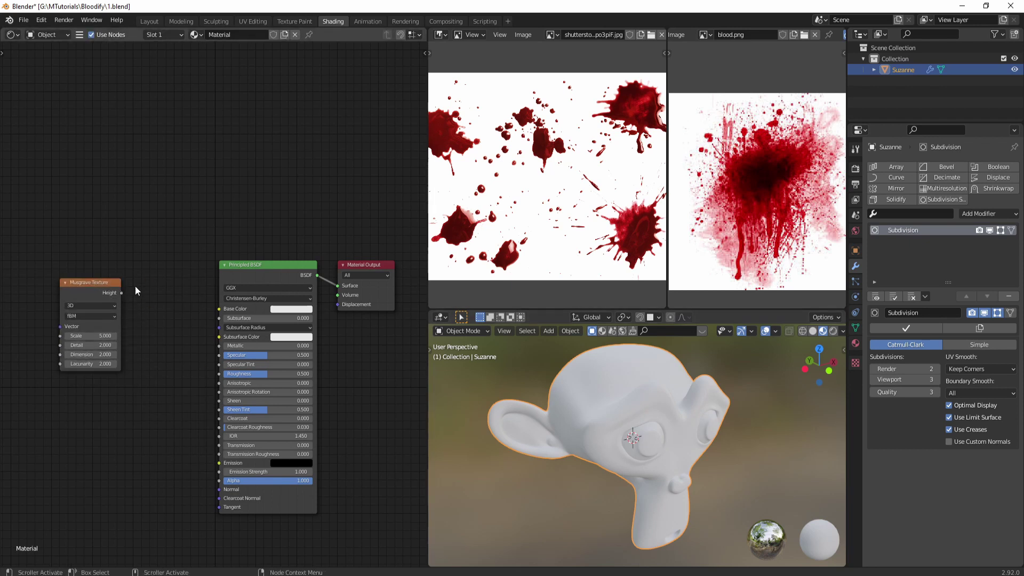
pyautogui.keyDown('ctrl'); pyautogui.scroll(1, 97, 287); pyautogui.keyUp('ctrl')
pyautogui.hotkey('ctrl', 'shift')
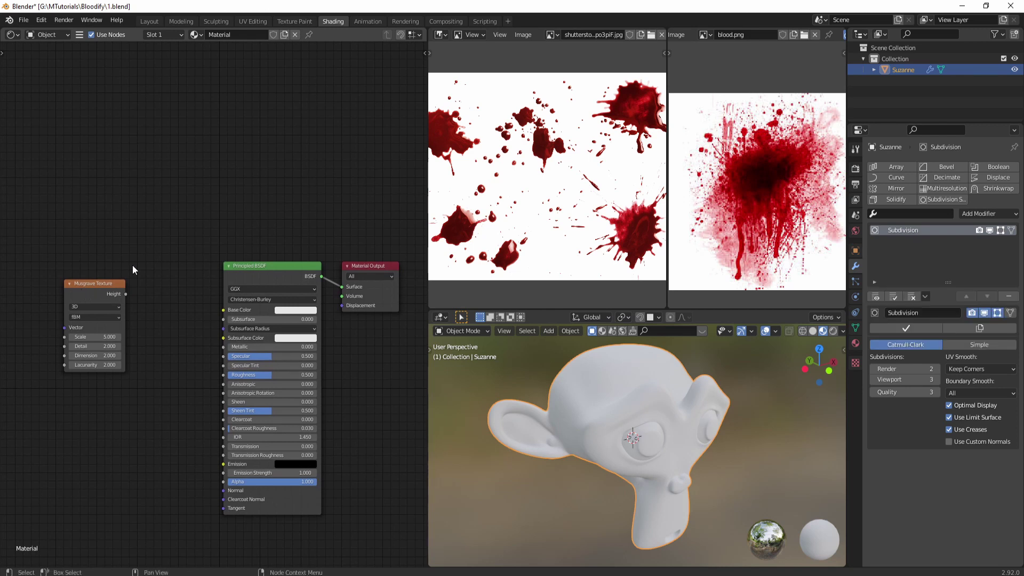
pyautogui.keyDown('ctrl'); pyautogui.keyDown('shift'); pyautogui.click(95, 293); pyautogui.keyUp('shift'); pyautogui.keyUp('ctrl')
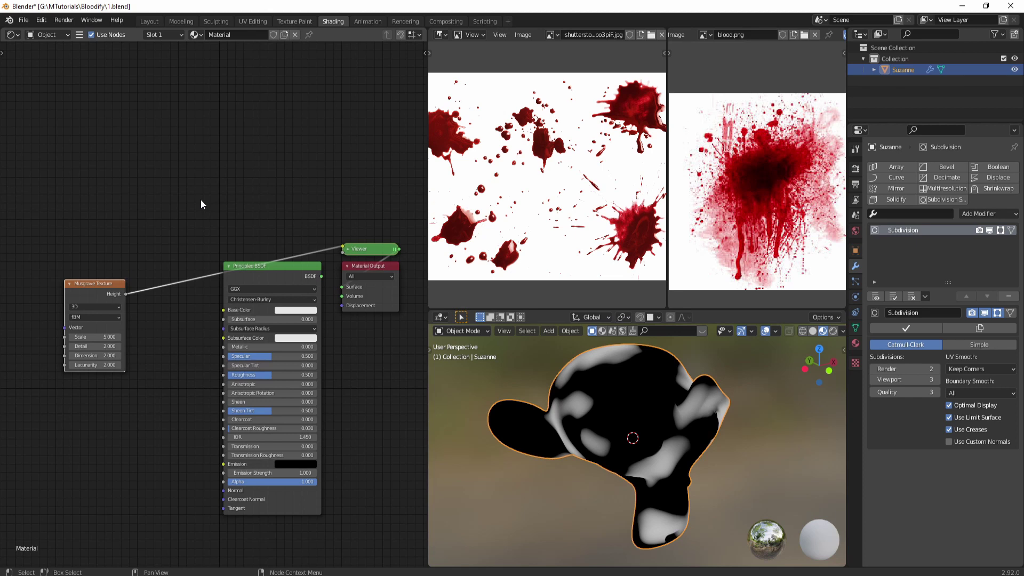
pyautogui.moveTo(191, 208); pyautogui.dragTo(240, 202, button='middle')
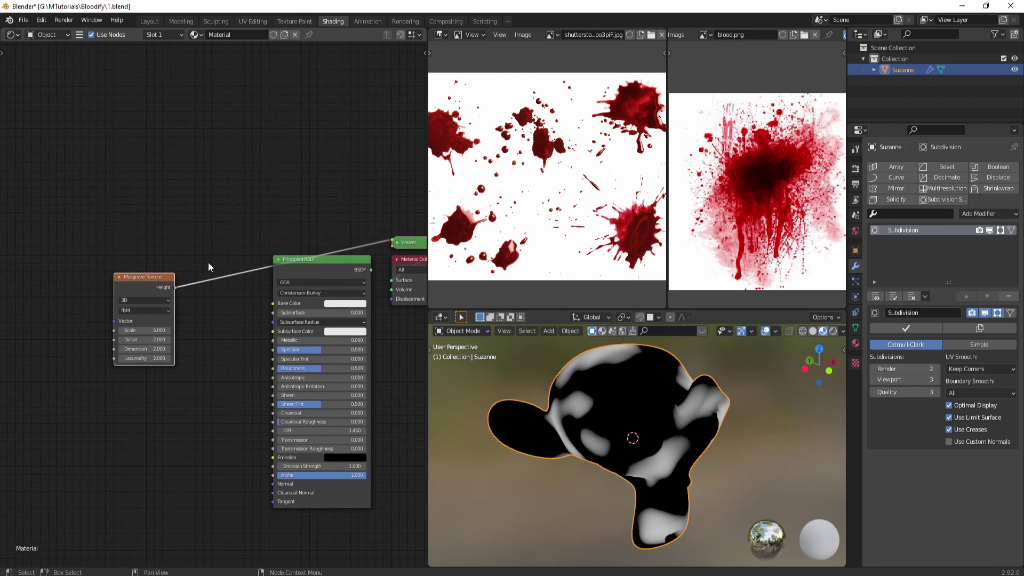
pyautogui.scroll(1, 152, 309)
# Switch the Musgrave to Hybrid Multifractal with Scale 10.6, Detail 0.5, Dimension 0.8, Lacunarity 6.3, Gain 2.2
pyautogui.click(151, 309)
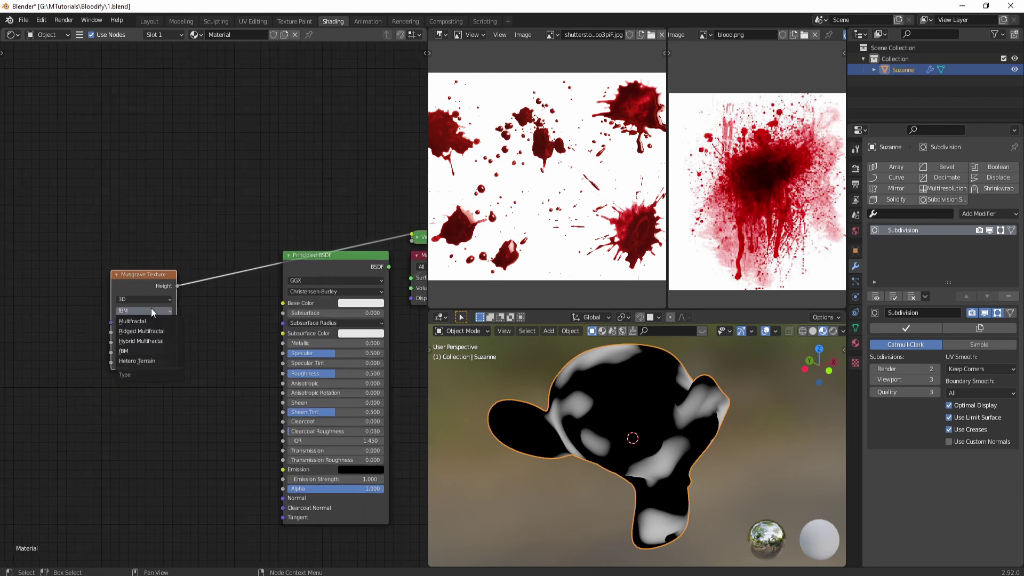
pyautogui.click(149, 340)
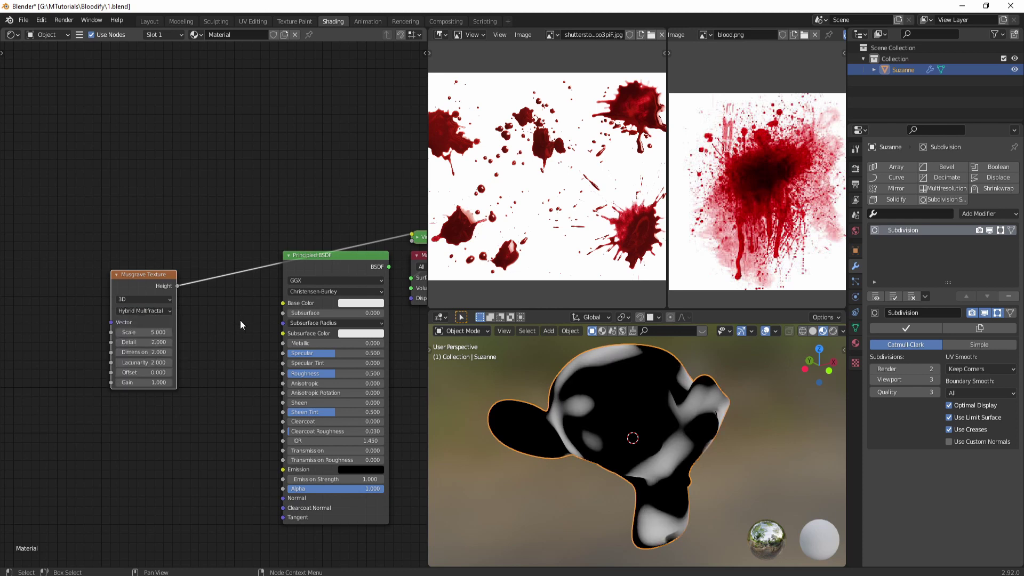
pyautogui.moveTo(240, 320); pyautogui.dragTo(202, 324, button='middle')
pyautogui.scroll(3, 566, 216)
pyautogui.scroll(-4, 568, 181)
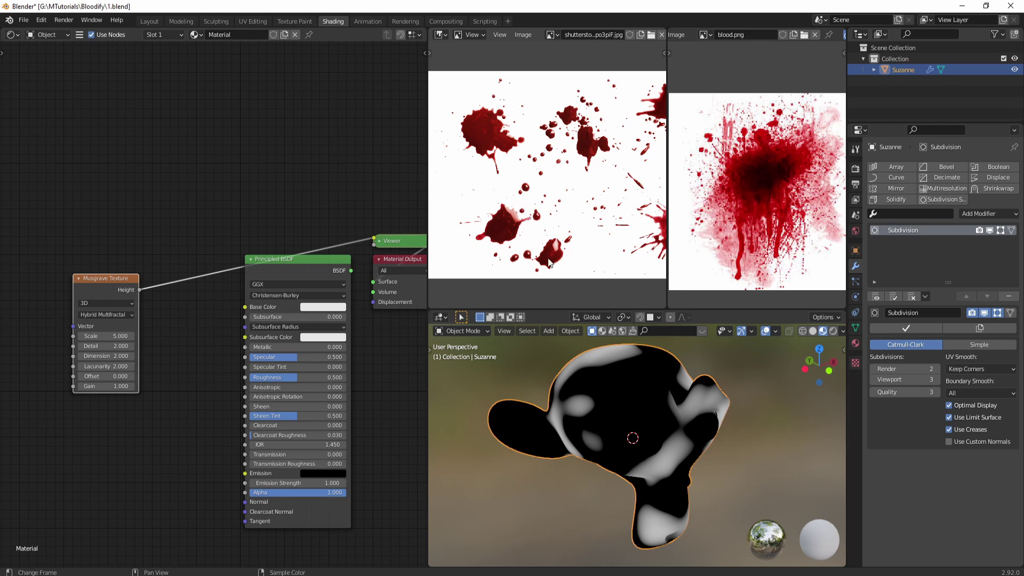
pyautogui.moveTo(238, 221); pyautogui.dragTo(232, 212, button='middle')
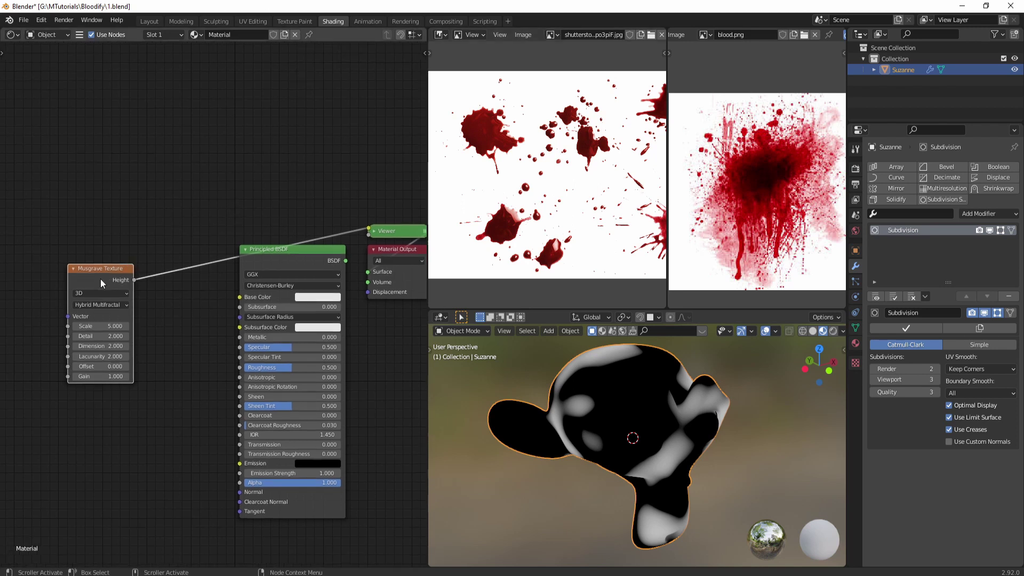
pyautogui.scroll(2, 654, 440)
pyautogui.moveTo(667, 446); pyautogui.dragTo(631, 415, button='middle')
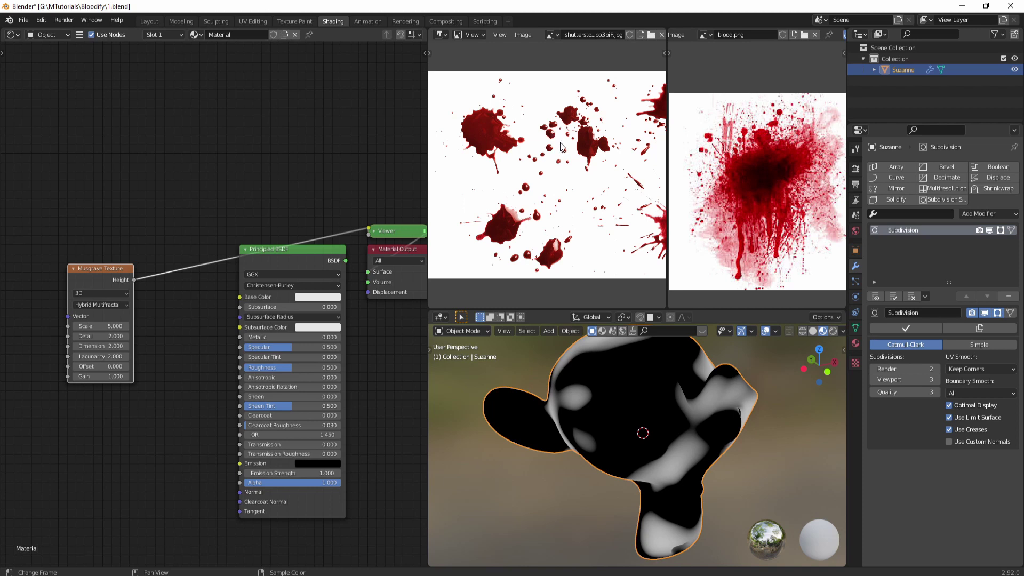
pyautogui.moveTo(177, 293); pyautogui.dragTo(160, 297, button='middle')
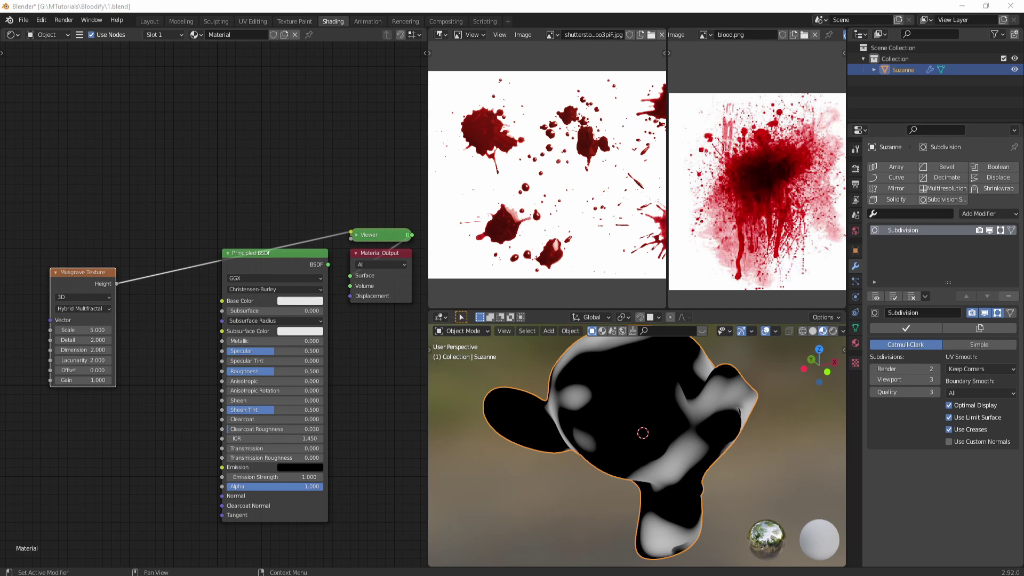
pyautogui.moveTo(83, 330); pyautogui.dragTo(114, 317, button='middle')
pyautogui.moveTo(115, 318); pyautogui.dragTo(107, 368)
pyautogui.moveTo(665, 438); pyautogui.dragTo(676, 412, button='middle')
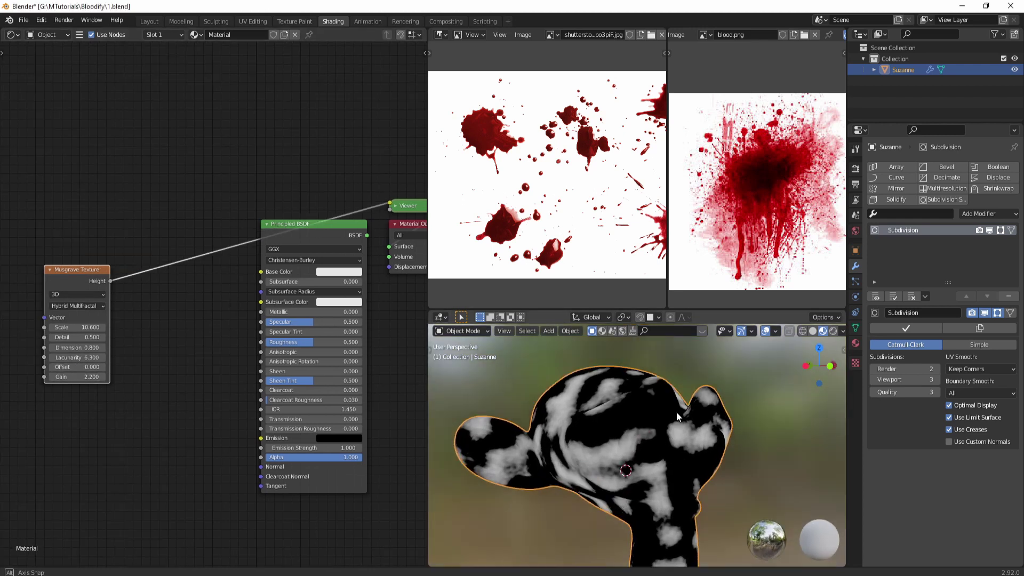
pyautogui.scroll(3, 593, 472)
pyautogui.moveTo(593, 473); pyautogui.dragTo(648, 448, button='middle')
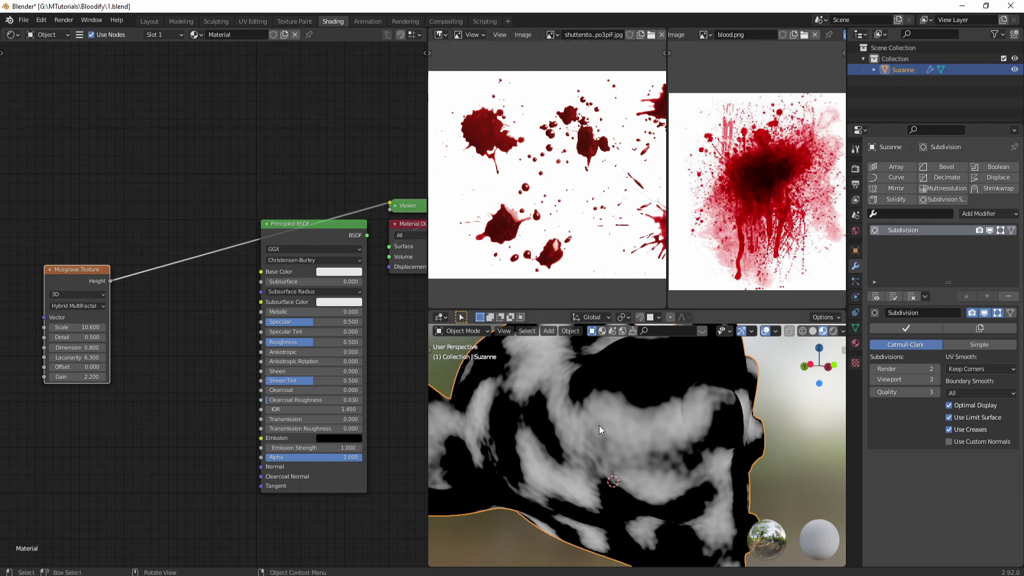
pyautogui.moveTo(598, 427)
pyautogui.mouseDown()
pyautogui.moveTo(639, 425)
pyautogui.moveTo(665, 419)
pyautogui.moveTo(678, 430)
pyautogui.moveTo(628, 463)
pyautogui.moveTo(597, 421)
pyautogui.mouseUp()
pyautogui.scroll(-5, 642, 430)
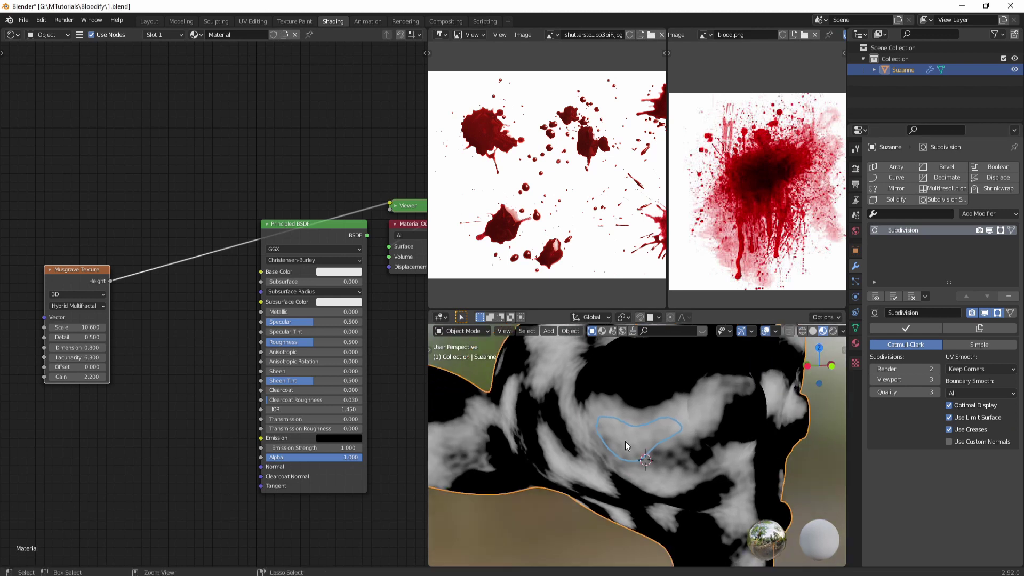
pyautogui.moveTo(625, 441); pyautogui.dragTo(636, 444, button='middle')
pyautogui.moveTo(178, 411); pyautogui.dragTo(293, 385, button='middle')
pyautogui.moveTo(161, 239); pyautogui.dragTo(48, 224)
# Insert a ColorRamp into the Musgrave-to-shader link and move its stops inward to enlarge the white patches
pyautogui.hotkey('shift', 'a')
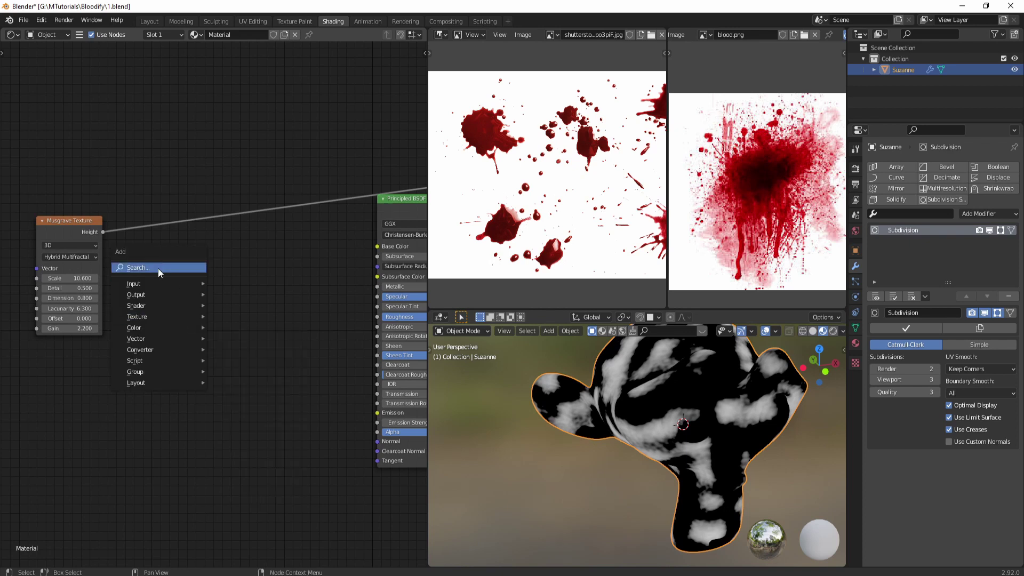
pyautogui.click(157, 268)
pyautogui.write('color')
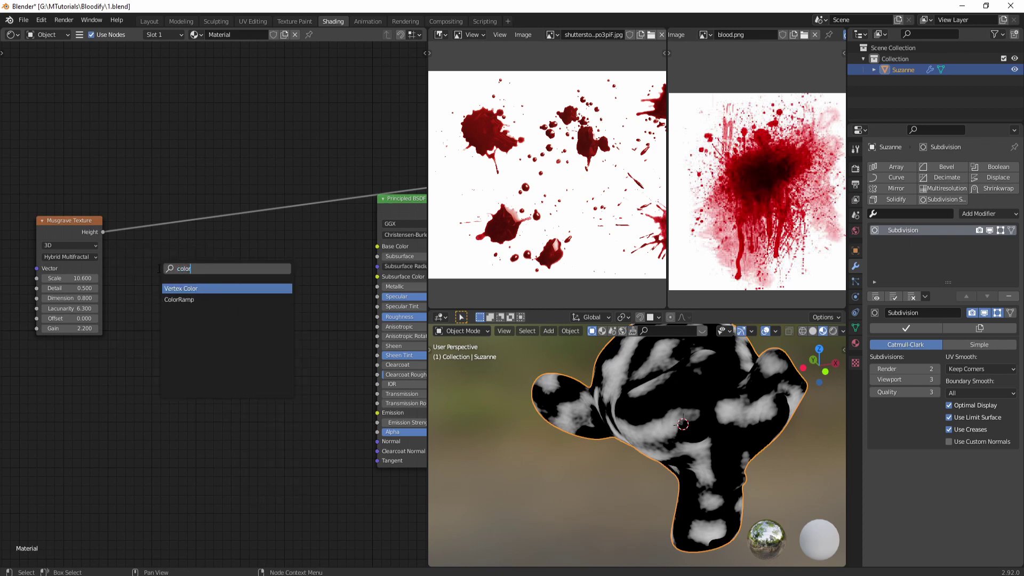
pyautogui.click(179, 299)
pyautogui.click(199, 269)
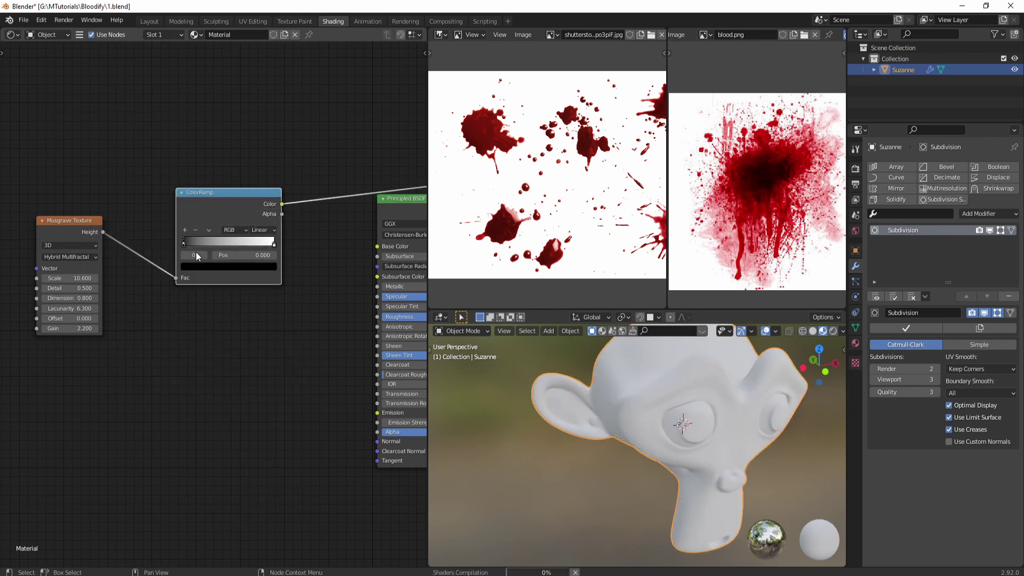
pyautogui.keyDown('shift'); pyautogui.scroll(3, 205, 310); pyautogui.keyUp('shift')
pyautogui.moveTo(219, 248); pyautogui.dragTo(225, 303)
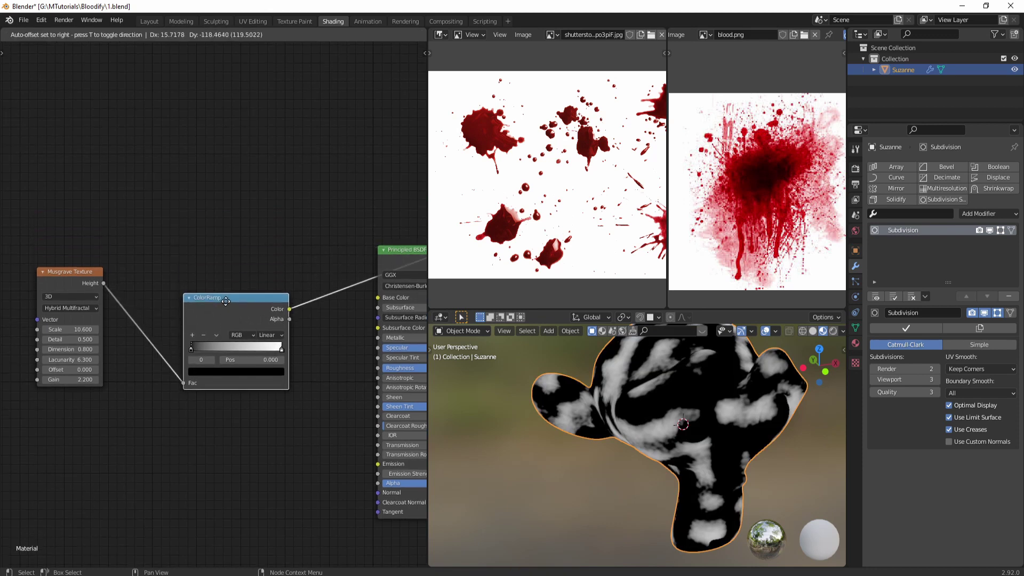
pyautogui.moveTo(101, 279); pyautogui.dragTo(84, 352)
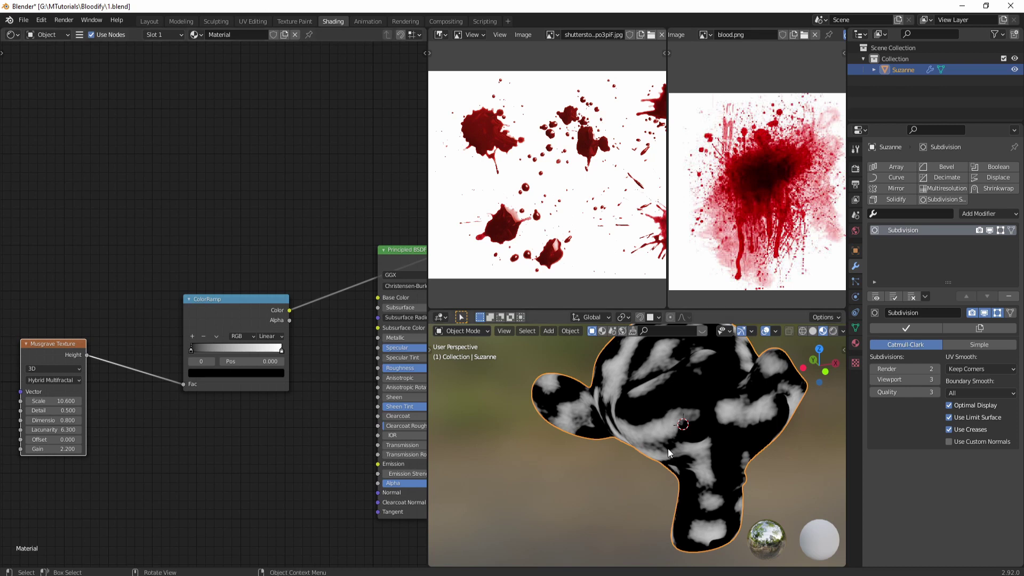
pyautogui.scroll(3, 667, 449)
pyautogui.moveTo(204, 353); pyautogui.dragTo(213, 352)
pyautogui.moveTo(282, 349); pyautogui.dragTo(206, 352)
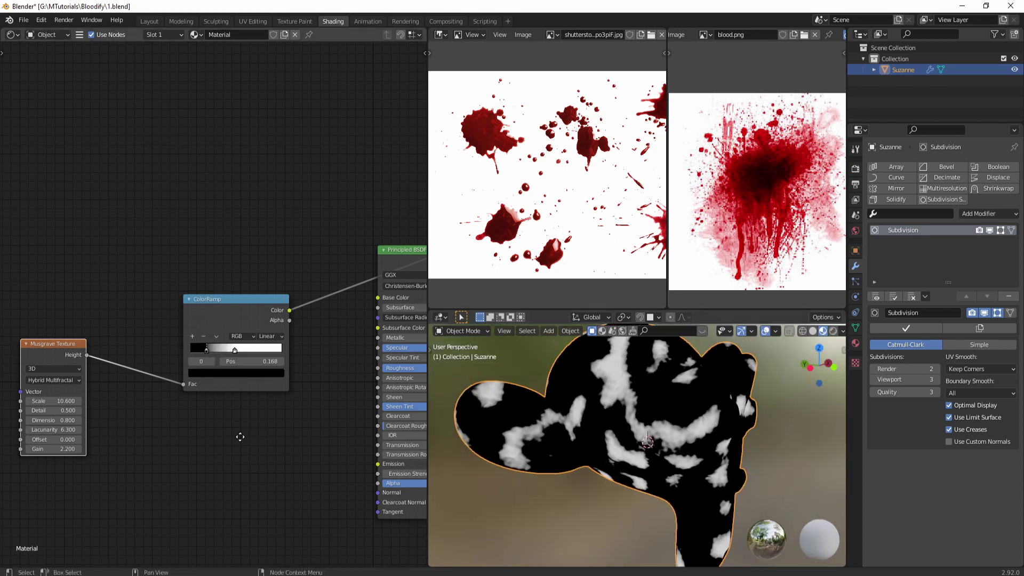
pyautogui.moveTo(227, 317); pyautogui.dragTo(226, 388)
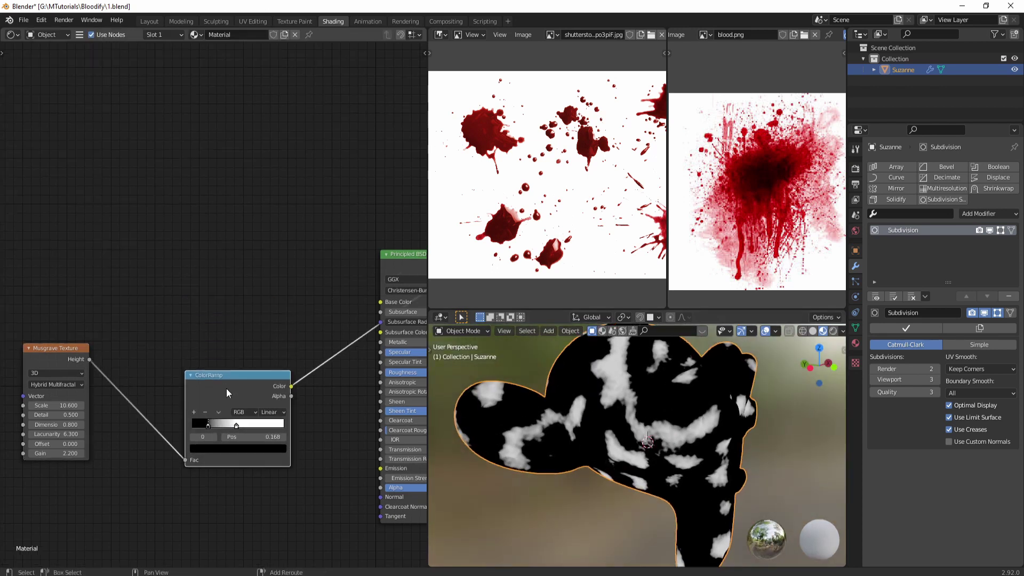
# Duplicate the ColorRamp above, feed it Musgrave Height, preview it, and slide its black stop
pyautogui.hotkey('shift', 'd')
pyautogui.click(220, 194)
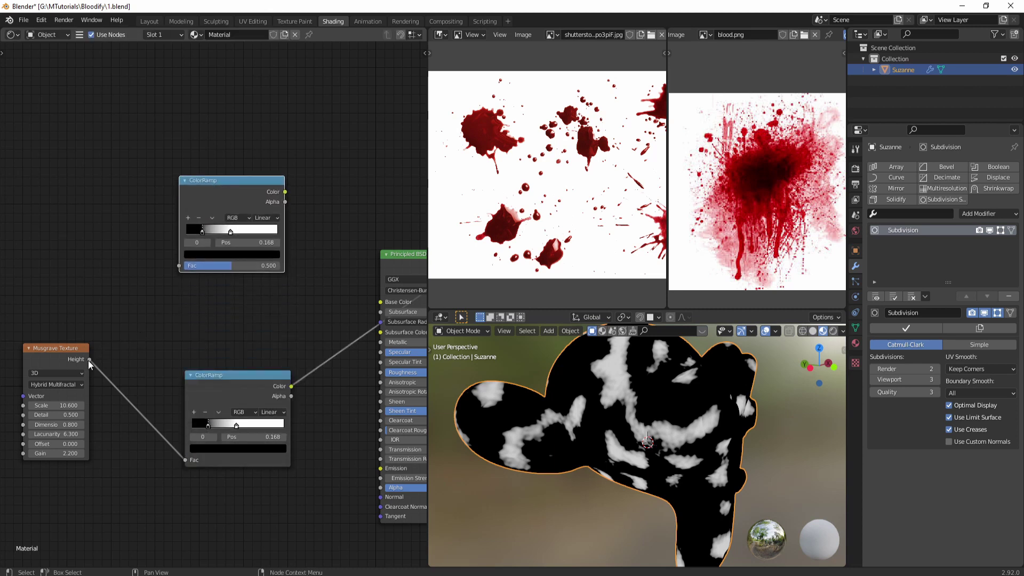
pyautogui.moveTo(89, 360); pyautogui.dragTo(180, 265)
pyautogui.moveTo(219, 196); pyautogui.dragTo(225, 197)
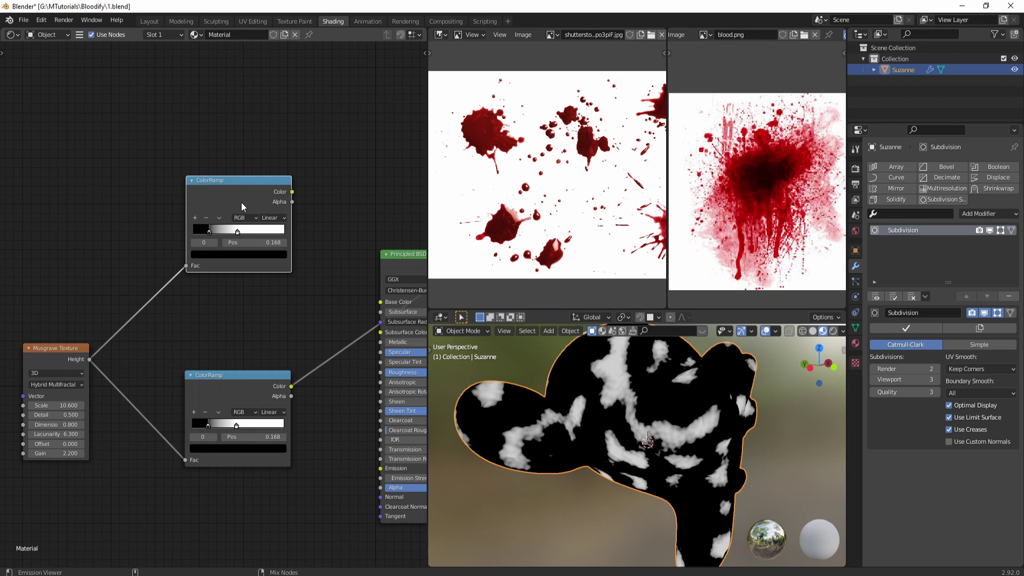
pyautogui.keyDown('ctrl'); pyautogui.keyDown('shift'); pyautogui.click(238, 194); pyautogui.keyUp('shift'); pyautogui.keyUp('ctrl')
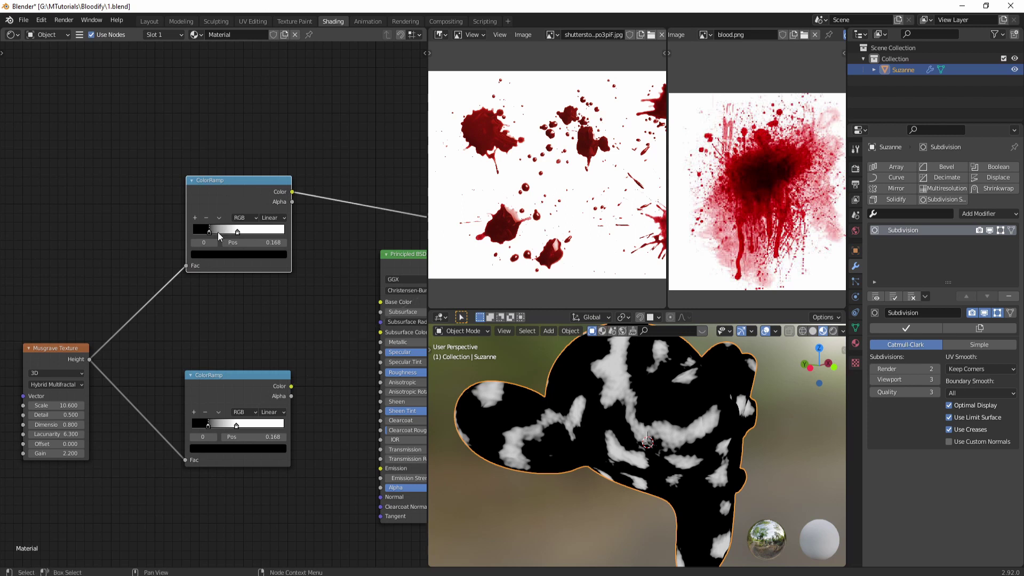
pyautogui.scroll(2, 218, 233)
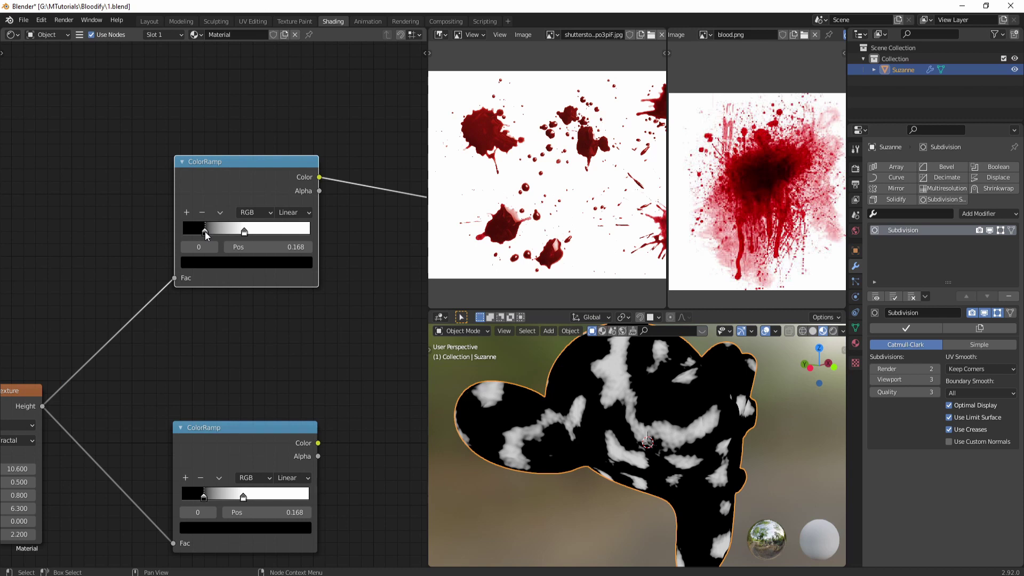
pyautogui.moveTo(206, 235); pyautogui.dragTo(249, 236)
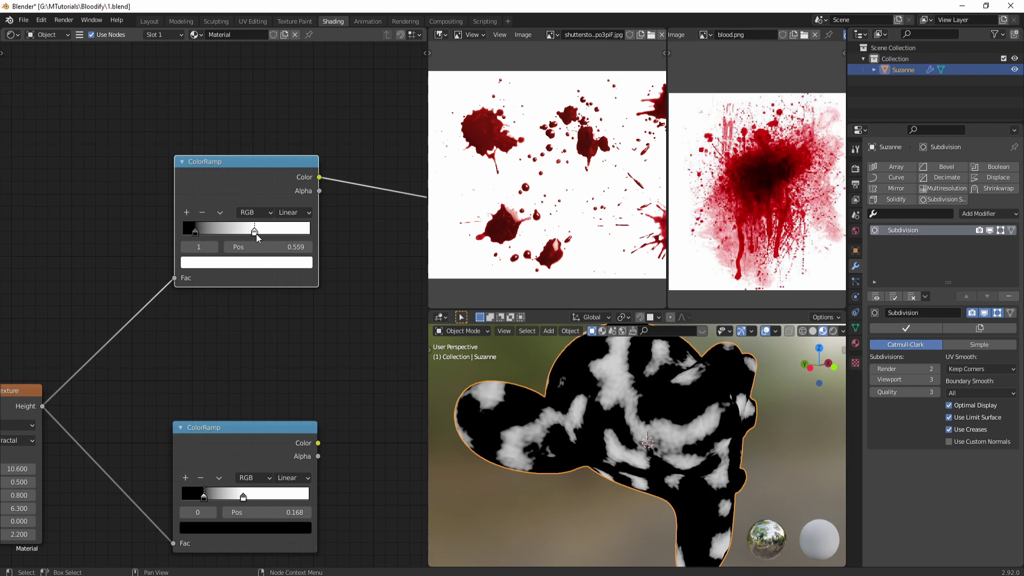
pyautogui.moveTo(373, 356); pyautogui.dragTo(268, 311, button='middle')
pyautogui.scroll(-2, 266, 310)
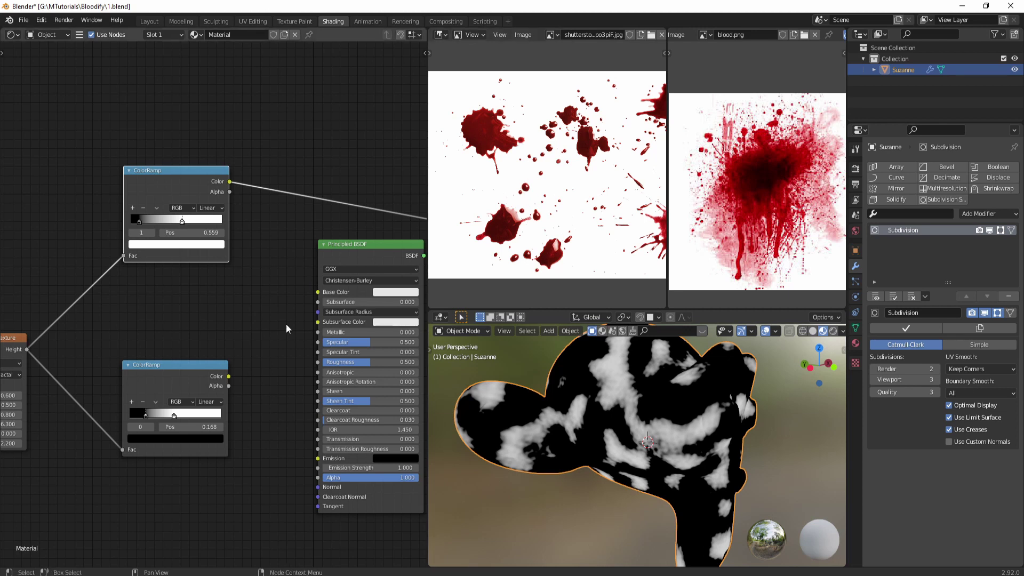
pyautogui.moveTo(235, 322); pyautogui.dragTo(193, 328, button='middle')
pyautogui.moveTo(124, 392); pyautogui.dragTo(98, 394)
pyautogui.moveTo(136, 265); pyautogui.dragTo(123, 270)
# Add a Math node set to Subtract, upper ColorRamp minus lower, and preview the result
pyautogui.hotkey('shift', 'a')
pyautogui.click(203, 318)
pyautogui.write('math')
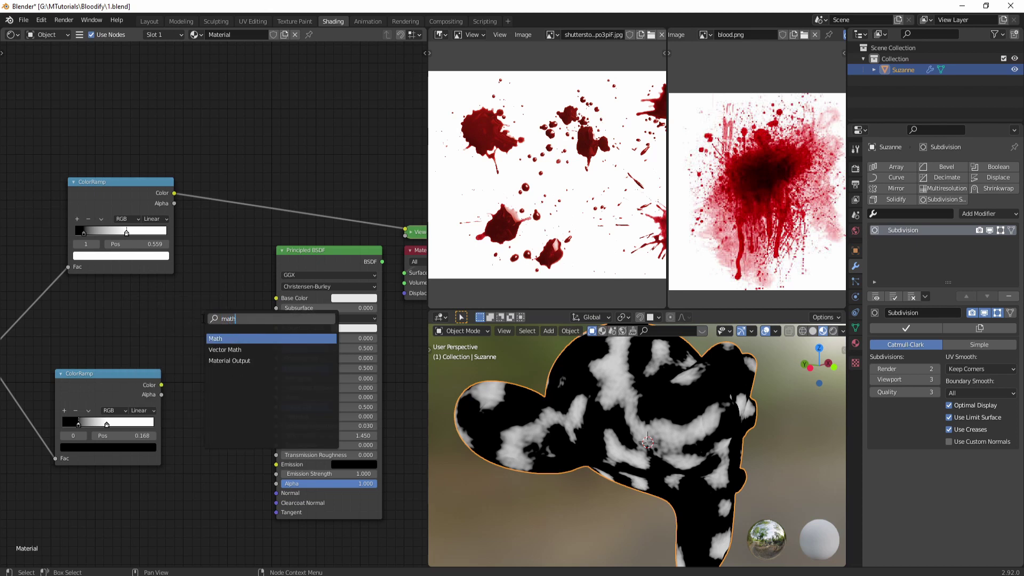
pyautogui.press('Return')
pyautogui.click(207, 254)
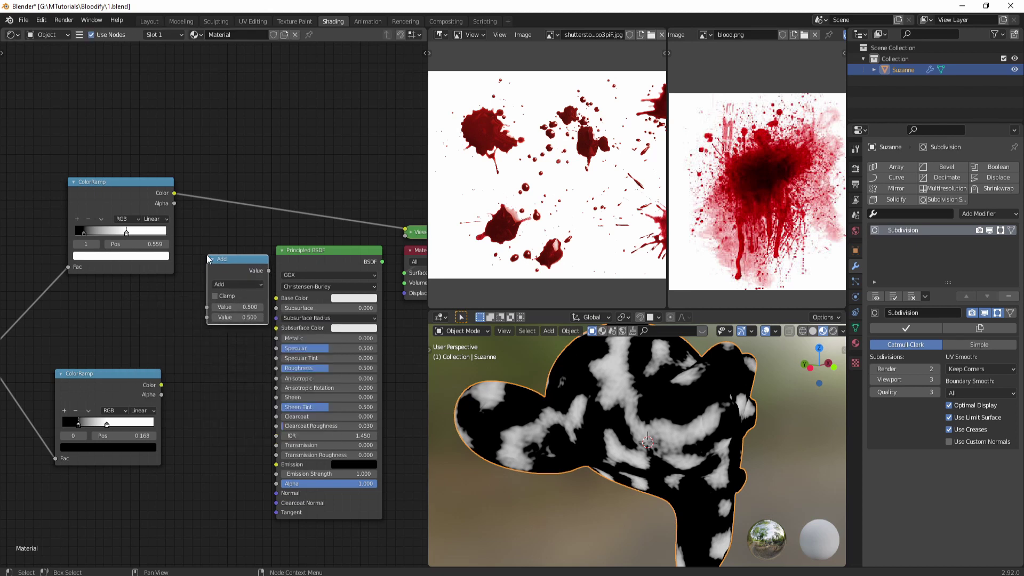
pyautogui.moveTo(101, 206); pyautogui.dragTo(82, 201)
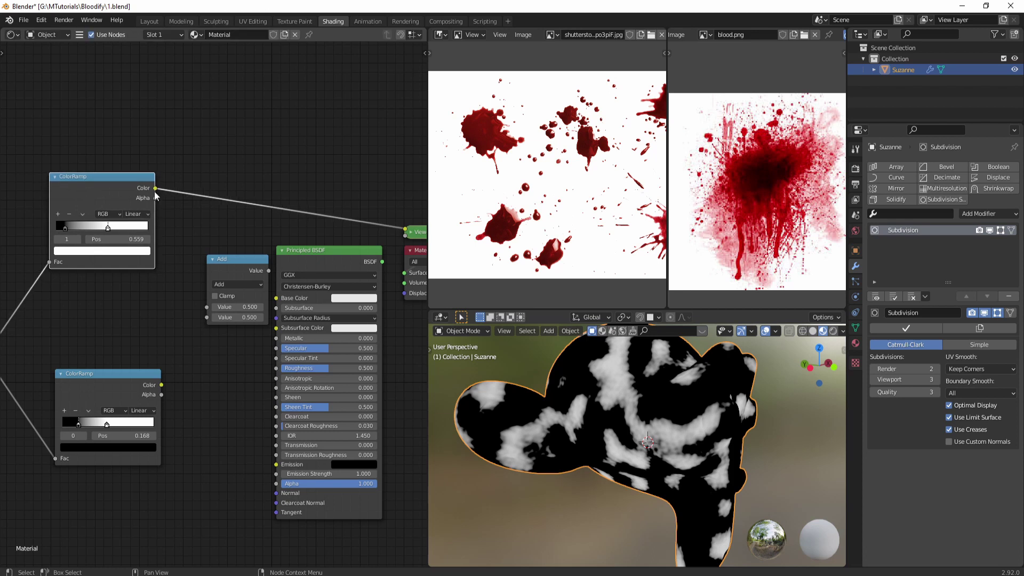
pyautogui.moveTo(155, 190); pyautogui.dragTo(203, 310)
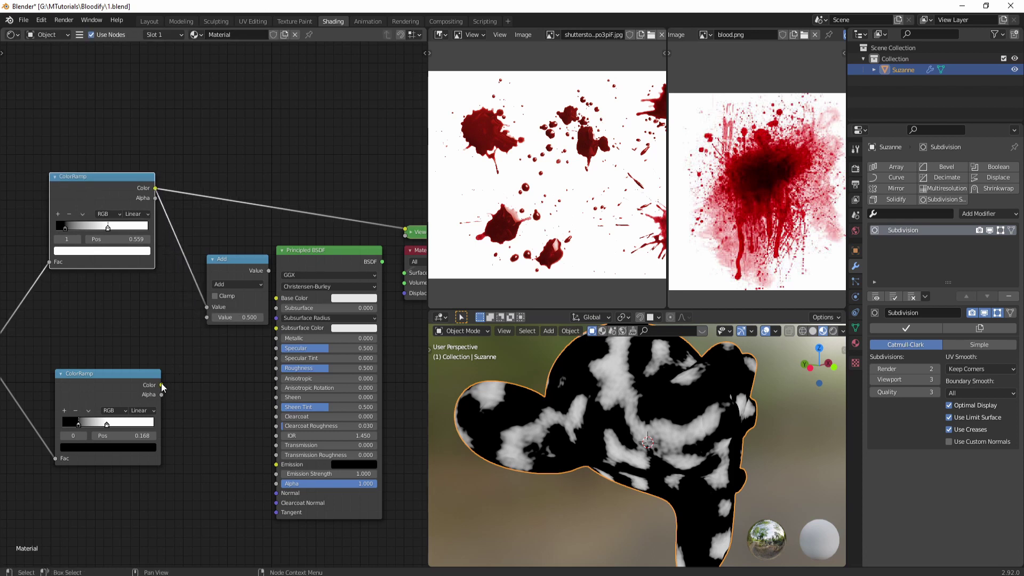
pyautogui.moveTo(161, 385); pyautogui.dragTo(206, 317)
pyautogui.click(231, 285)
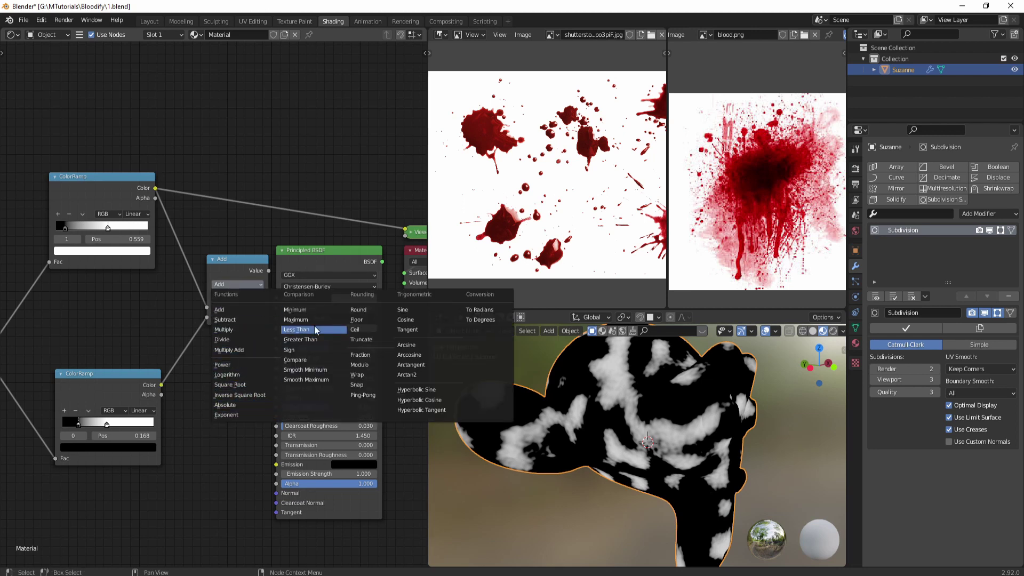
pyautogui.click(246, 319)
pyautogui.moveTo(238, 280); pyautogui.dragTo(173, 309, button='middle')
pyautogui.keyDown('ctrl'); pyautogui.keyDown('shift'); pyautogui.click(173, 303); pyautogui.keyUp('shift'); pyautogui.keyUp('ctrl')
# Compare the lower ramp with the Subtract mask, then raise the lower black stop to 0.223
pyautogui.moveTo(687, 415)
pyautogui.mouseDown(button='middle')
pyautogui.moveTo(646, 404)
pyautogui.moveTo(698, 434)
pyautogui.mouseUp(button='middle')
pyautogui.scroll(3, 697, 433)
pyautogui.moveTo(162, 422); pyautogui.dragTo(243, 378, button='middle')
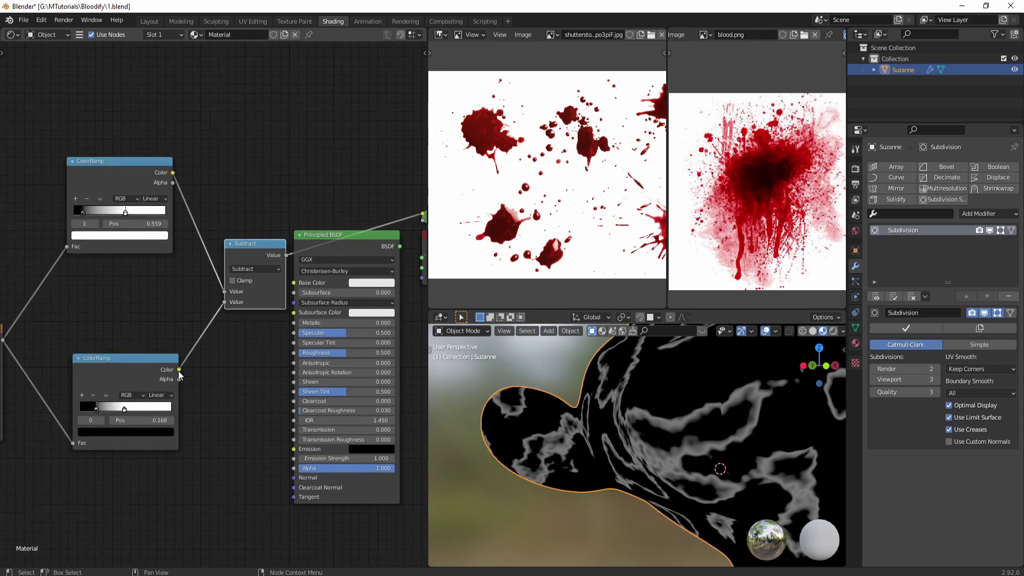
pyautogui.keyDown('ctrl'); pyautogui.keyDown('shift'); pyautogui.click(140, 371); pyautogui.keyUp('shift'); pyautogui.keyUp('ctrl')
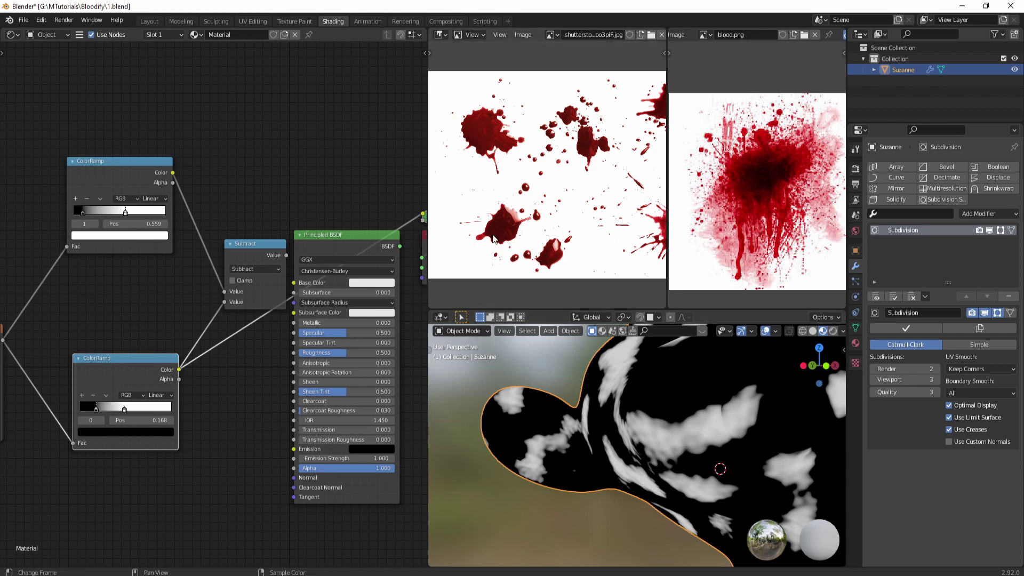
pyautogui.moveTo(172, 290); pyautogui.dragTo(113, 311, button='middle')
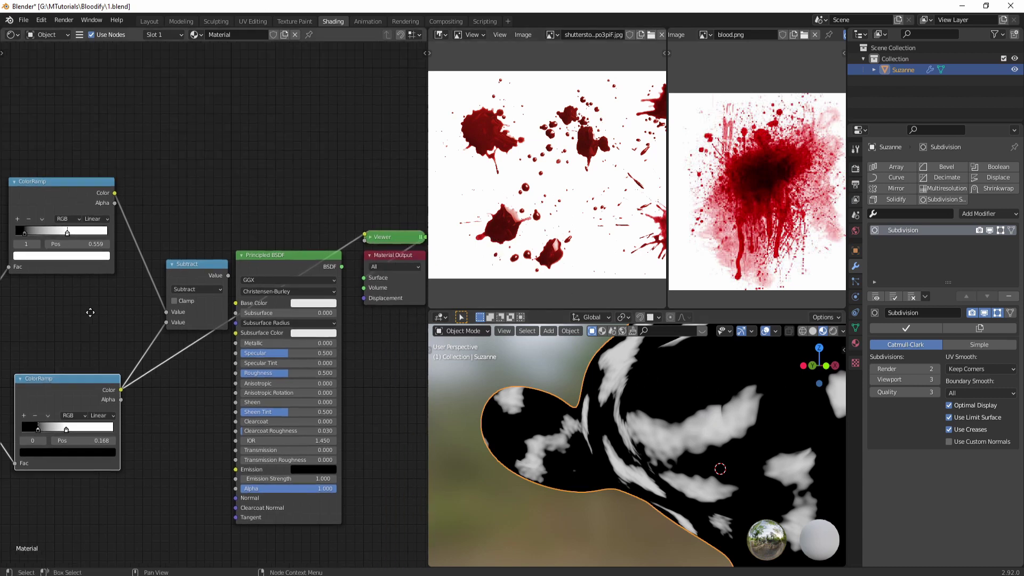
pyautogui.keyDown('ctrl'); pyautogui.keyDown('shift'); pyautogui.click(186, 275); pyautogui.keyUp('shift'); pyautogui.keyUp('ctrl')
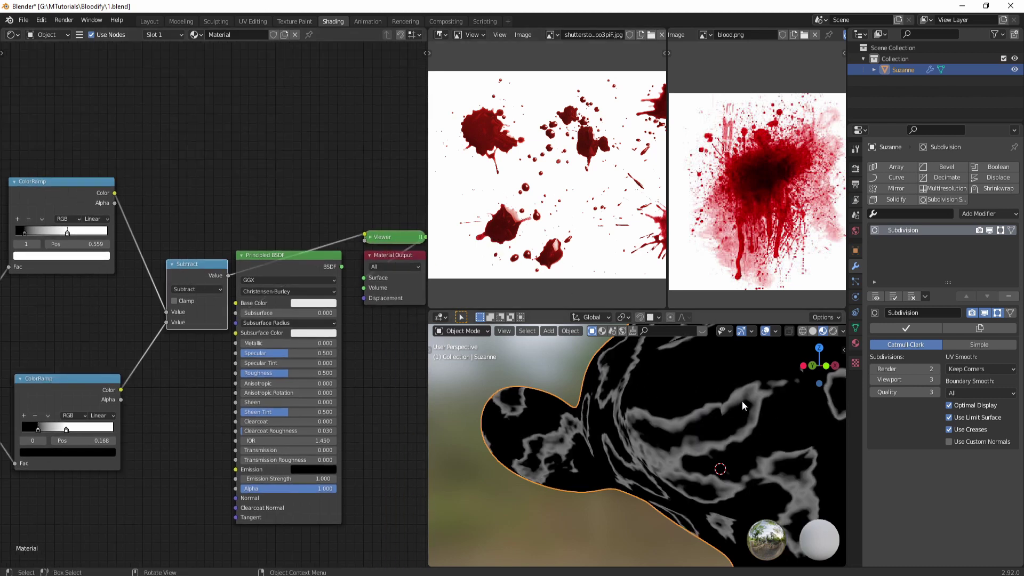
pyautogui.moveTo(98, 390); pyautogui.dragTo(128, 360, button='middle')
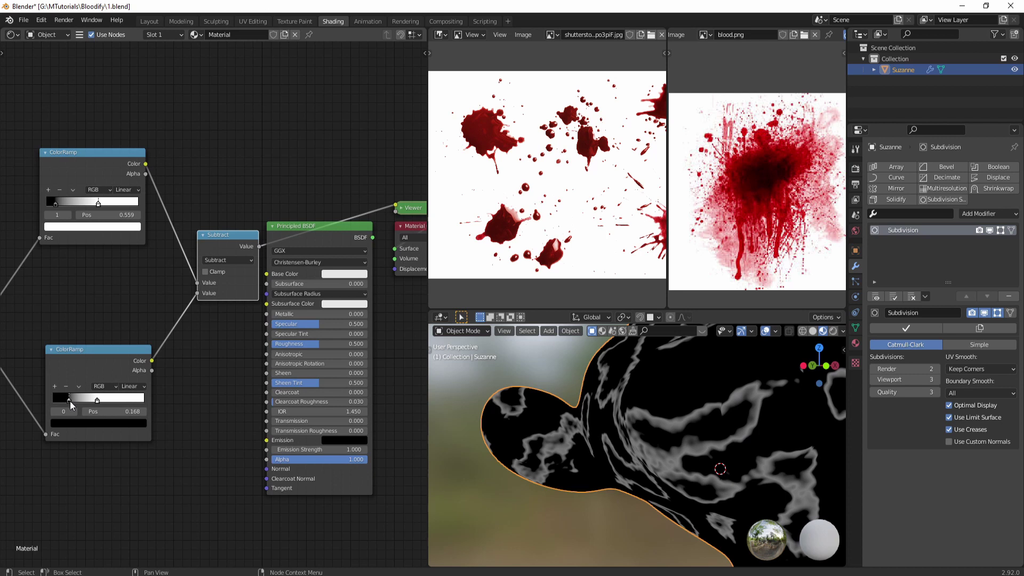
pyautogui.moveTo(68, 401); pyautogui.dragTo(75, 401)
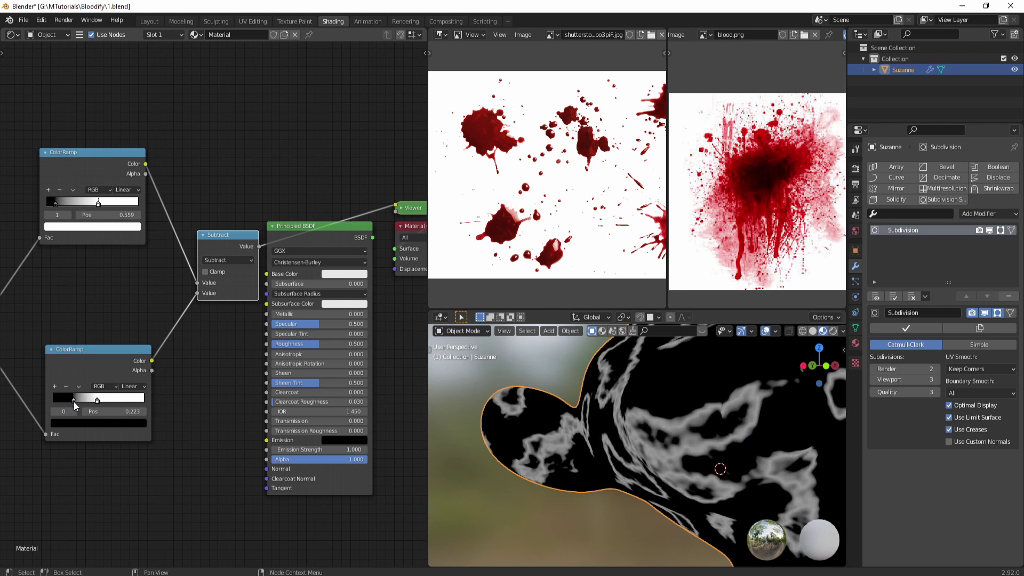
pyautogui.moveTo(245, 213); pyautogui.dragTo(297, 219, button='middle')
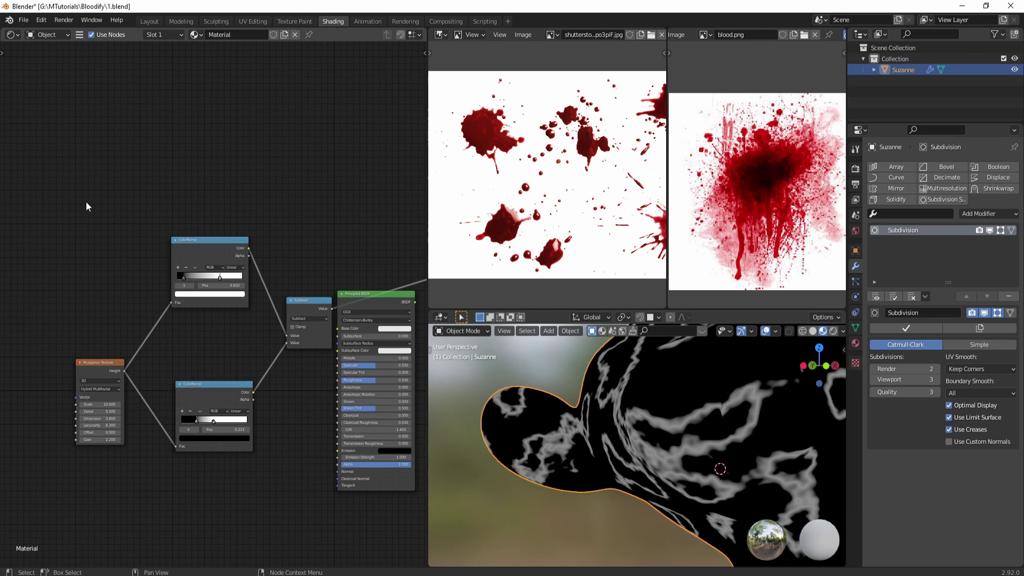
# Add a second Musgrave Texture at the upper left and preview it on Suzanne
pyautogui.hotkey('shift', 'a')
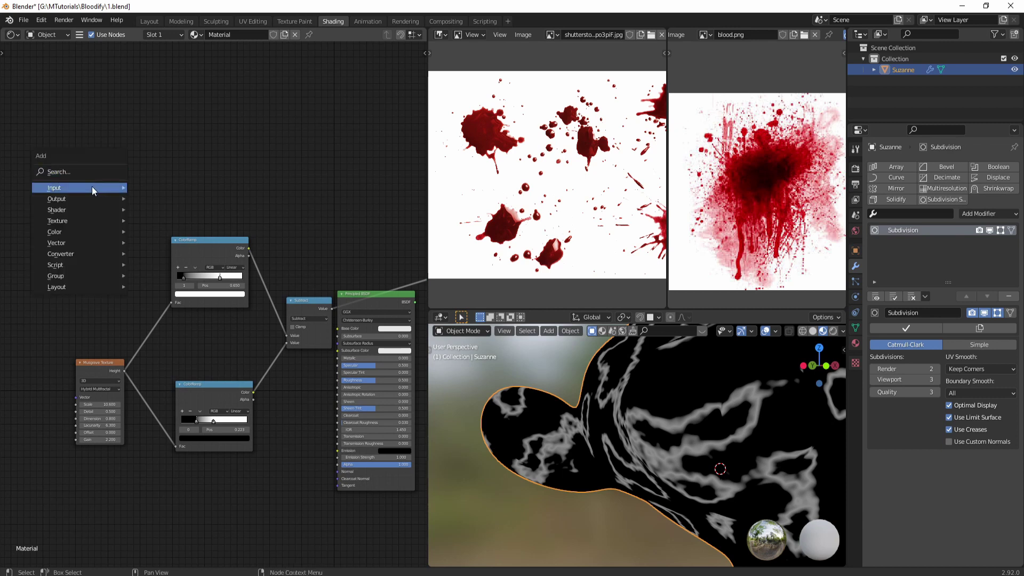
pyautogui.click(74, 170)
pyautogui.write('musgrave')
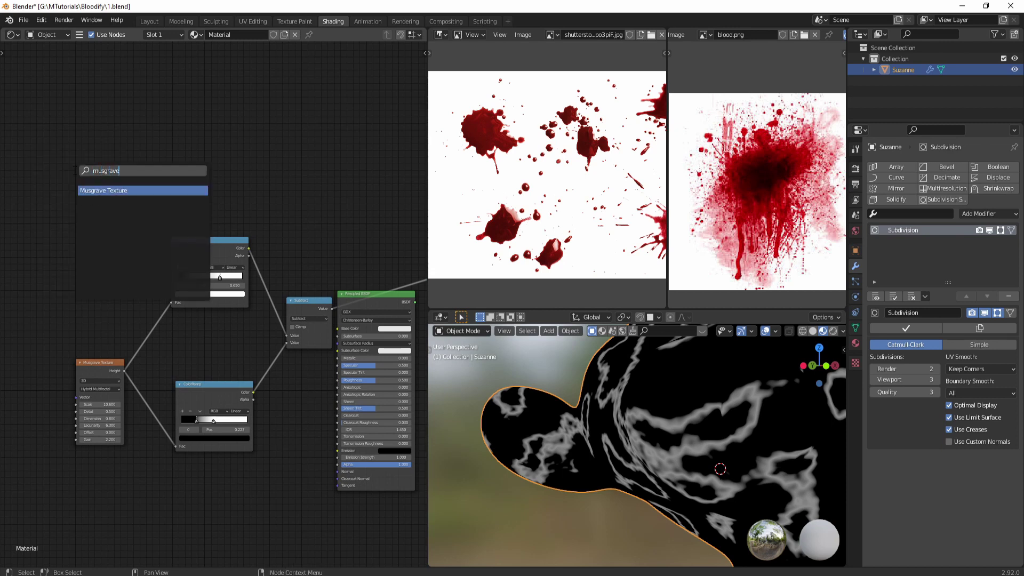
pyautogui.press('Return')
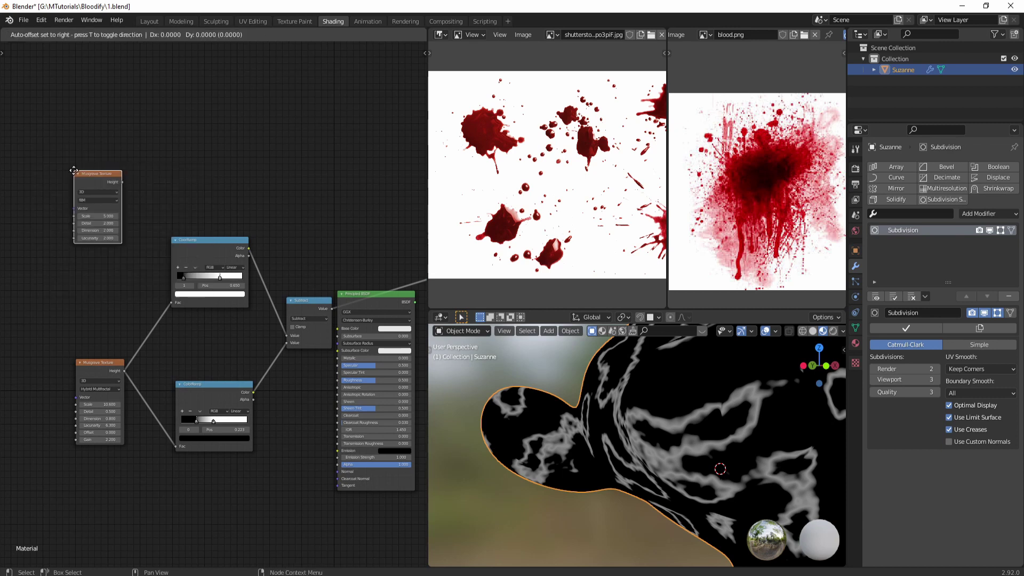
pyautogui.click(88, 129)
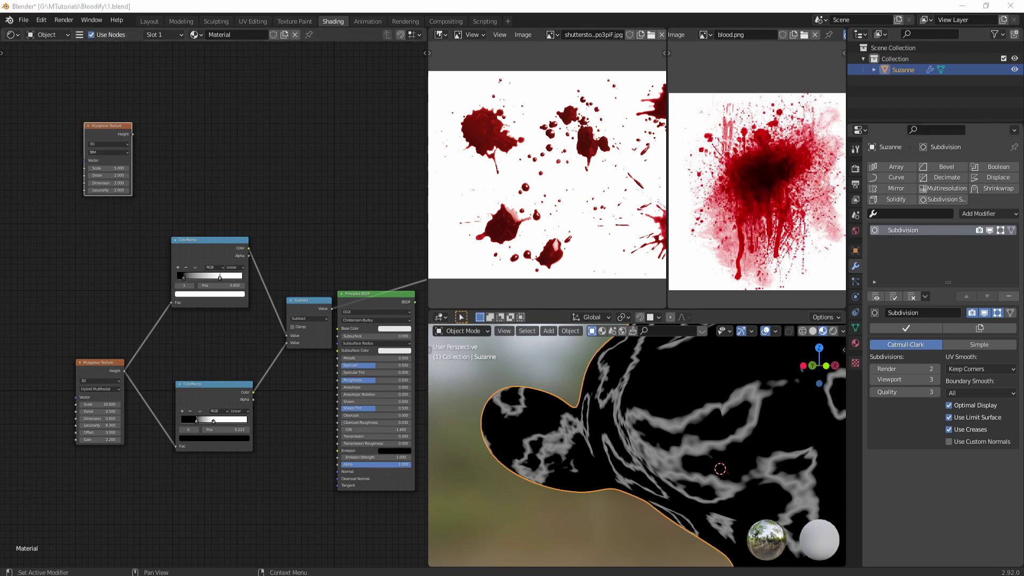
pyautogui.click(181, 144)
pyautogui.keyDown('ctrl'); pyautogui.keyDown('shift'); pyautogui.click(100, 133); pyautogui.keyUp('shift'); pyautogui.keyUp('ctrl')
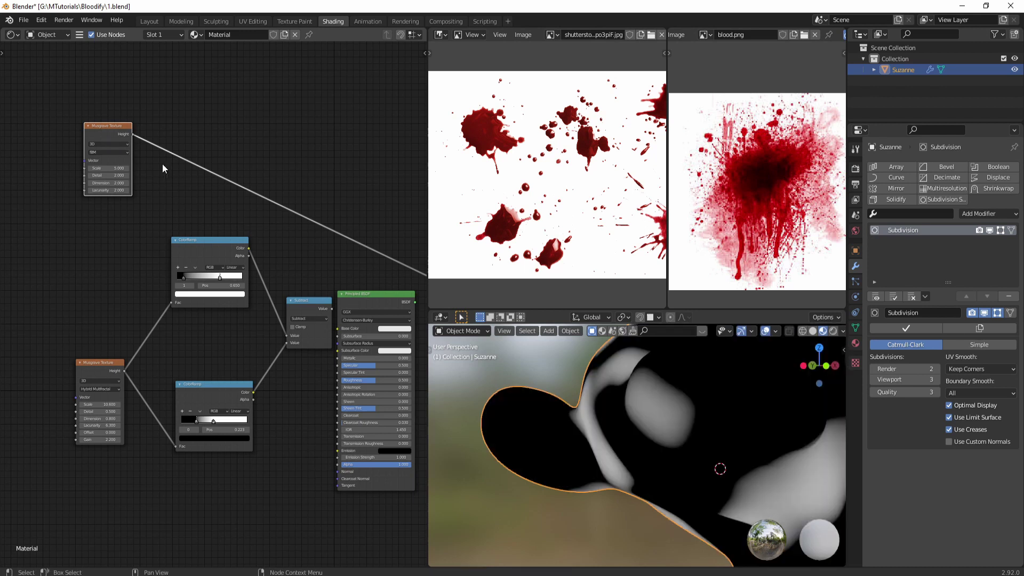
# Raise its Scale to about 52.89 and lower Detail and Lacunarity slightly for fine noise
pyautogui.moveTo(179, 164); pyautogui.dragTo(197, 154, button='middle')
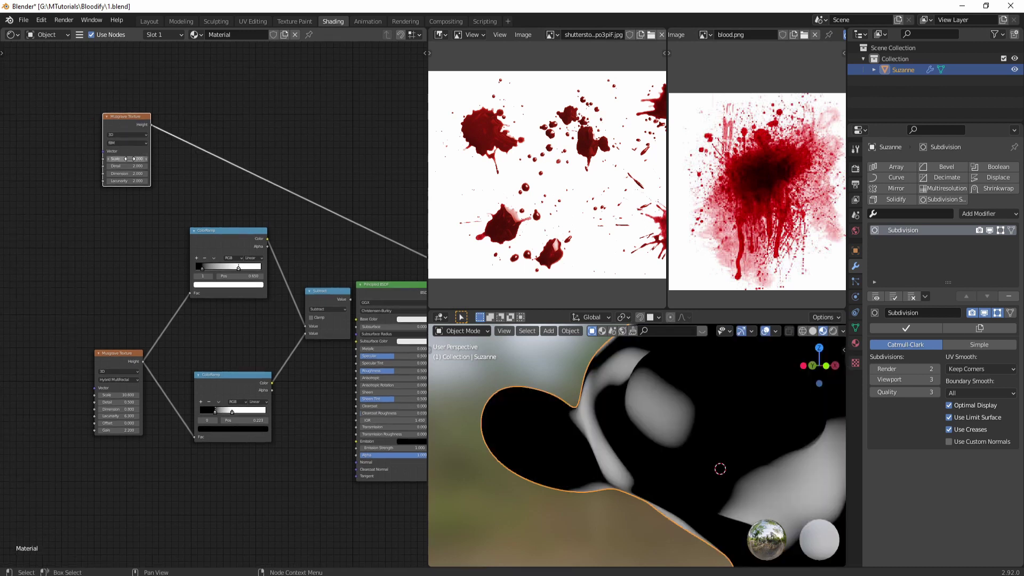
pyautogui.moveTo(130, 158); pyautogui.dragTo(208, 158)
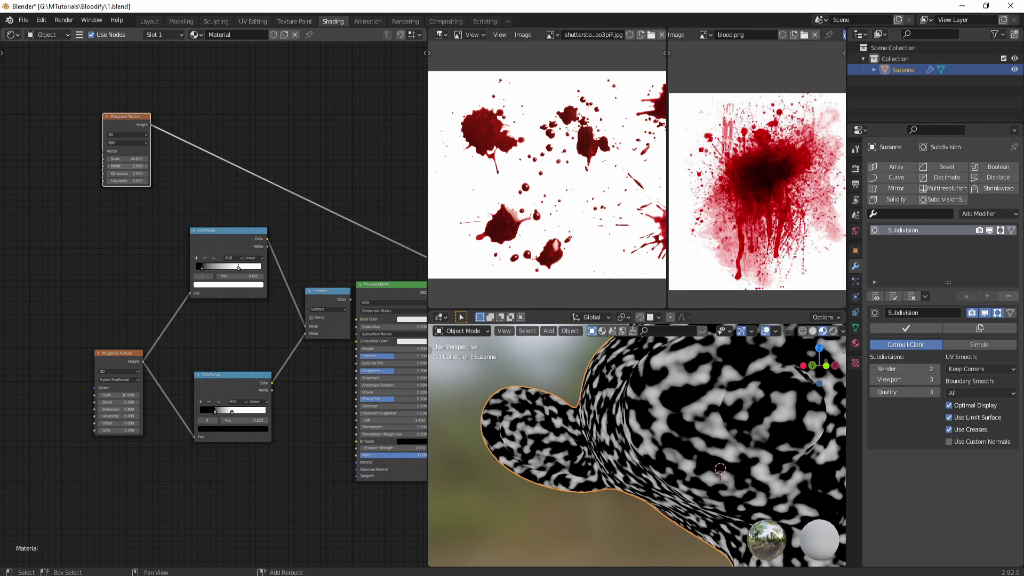
pyautogui.moveTo(130, 166); pyautogui.dragTo(128, 166)
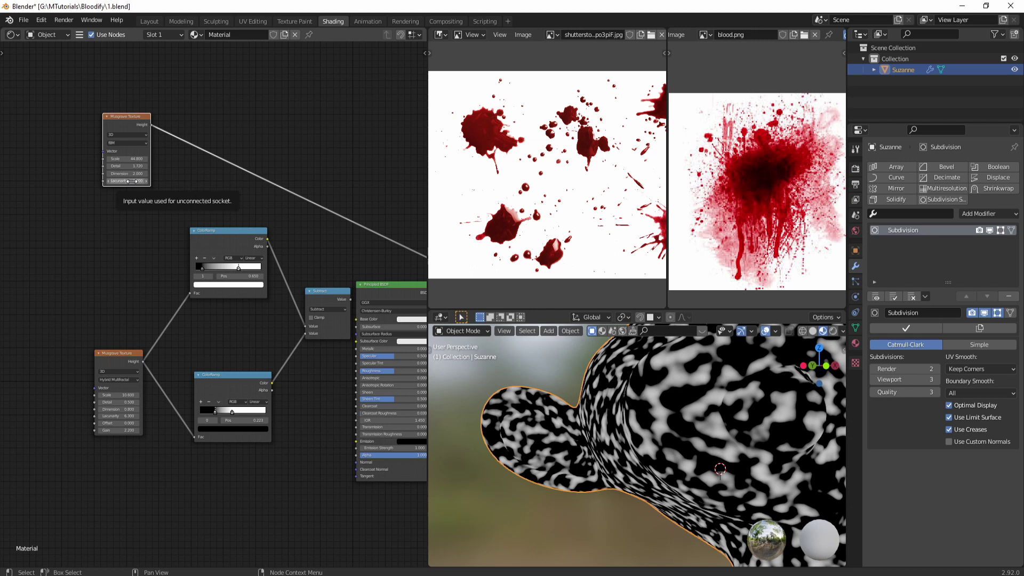
pyautogui.moveTo(126, 181); pyautogui.dragTo(131, 159)
# Settle Scale at 52.89 and add a ColorRamp thresholding the noise to sparse spots, black stop near 0.38
pyautogui.click(210, 185)
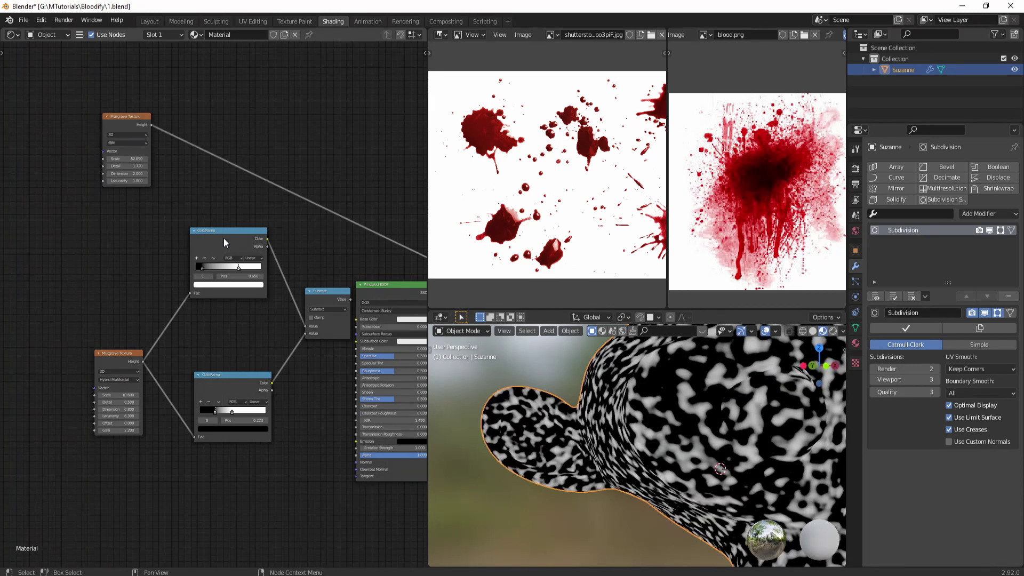
pyautogui.hotkey('shift', 'a')
pyautogui.click(222, 184)
pyautogui.write('color')
pyautogui.press('Down')
pyautogui.press('Return')
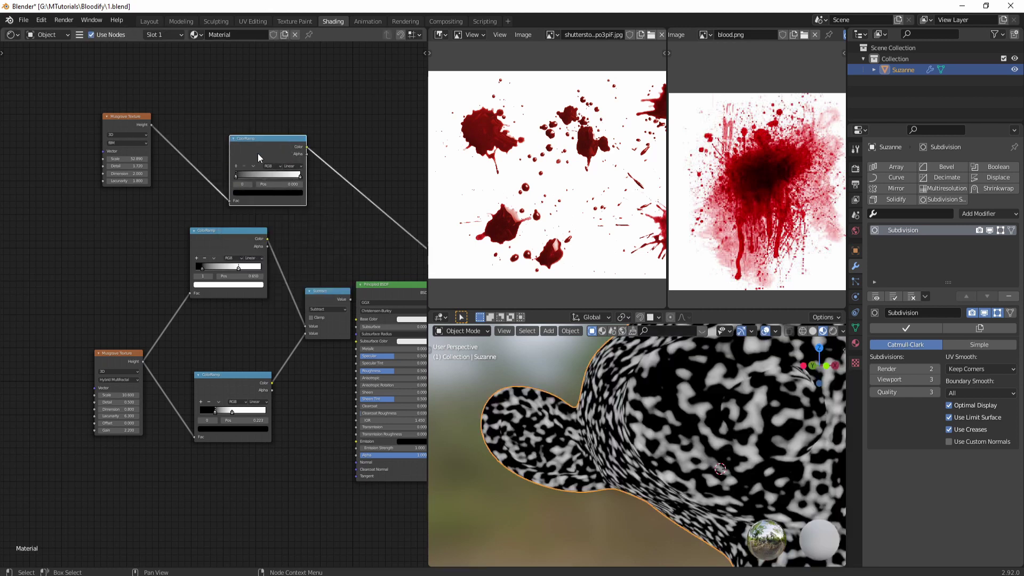
pyautogui.click(253, 115)
pyautogui.moveTo(678, 402); pyautogui.dragTo(675, 386, button='middle')
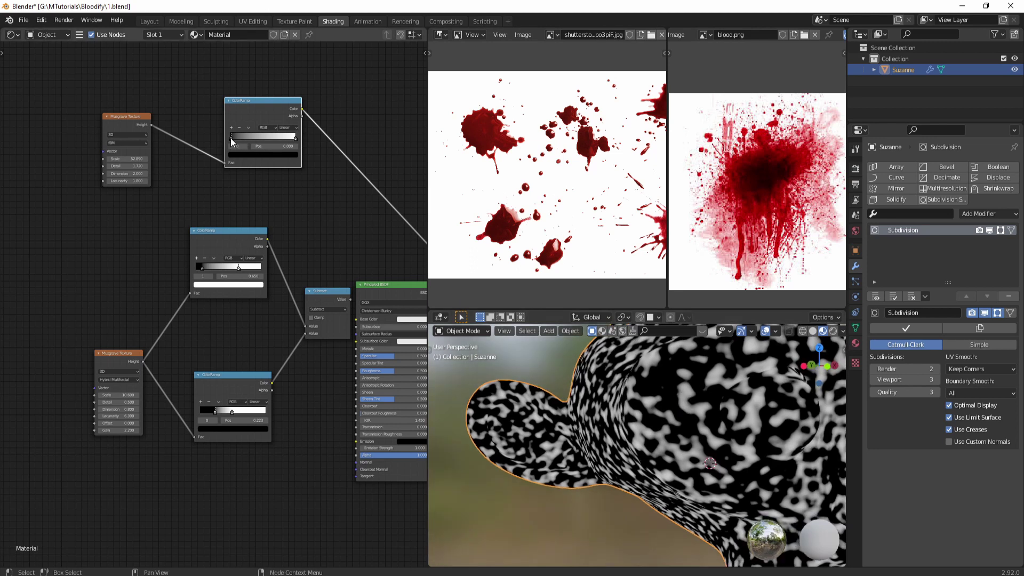
pyautogui.moveTo(231, 139); pyautogui.dragTo(263, 139)
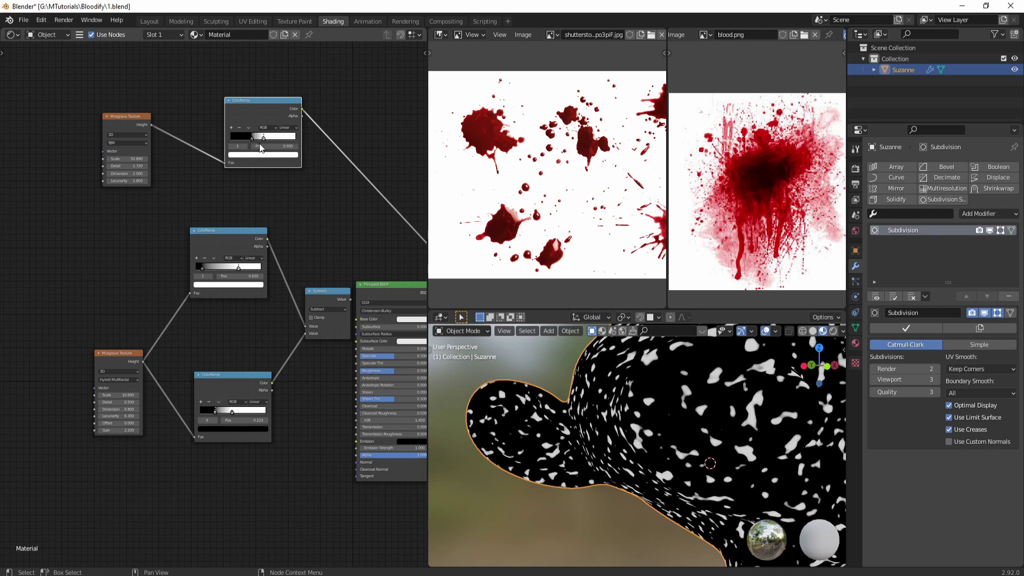
# Move the Principled BSDF node aside and preview the Subtract mask on Suzanne again
pyautogui.moveTo(298, 264); pyautogui.dragTo(197, 233, button='middle')
pyautogui.scroll(-2, 274, 265)
pyautogui.moveTo(274, 271); pyautogui.dragTo(333, 351)
pyautogui.moveTo(637, 408); pyautogui.dragTo(683, 408, button='middle')
pyautogui.keyDown('ctrl'); pyautogui.keyDown('shift'); pyautogui.click(215, 280); pyautogui.keyUp('shift'); pyautogui.keyUp('ctrl')
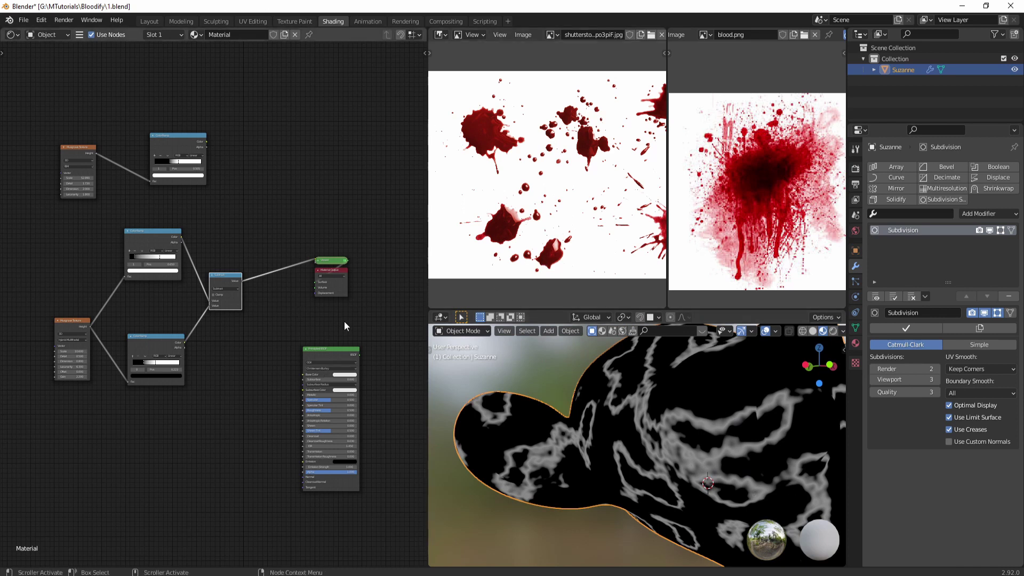
# Preview the spot ColorRamp, then add a Math node beside it
pyautogui.keyDown('ctrl'); pyautogui.keyDown('shift'); pyautogui.click(177, 155); pyautogui.keyUp('shift'); pyautogui.keyUp('ctrl')
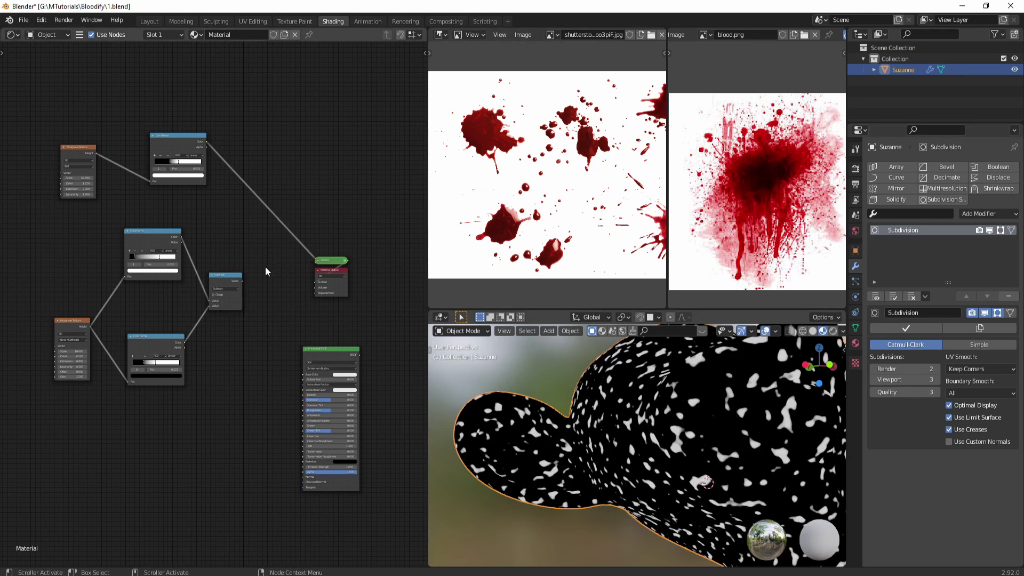
pyautogui.hotkey('shift', 'a')
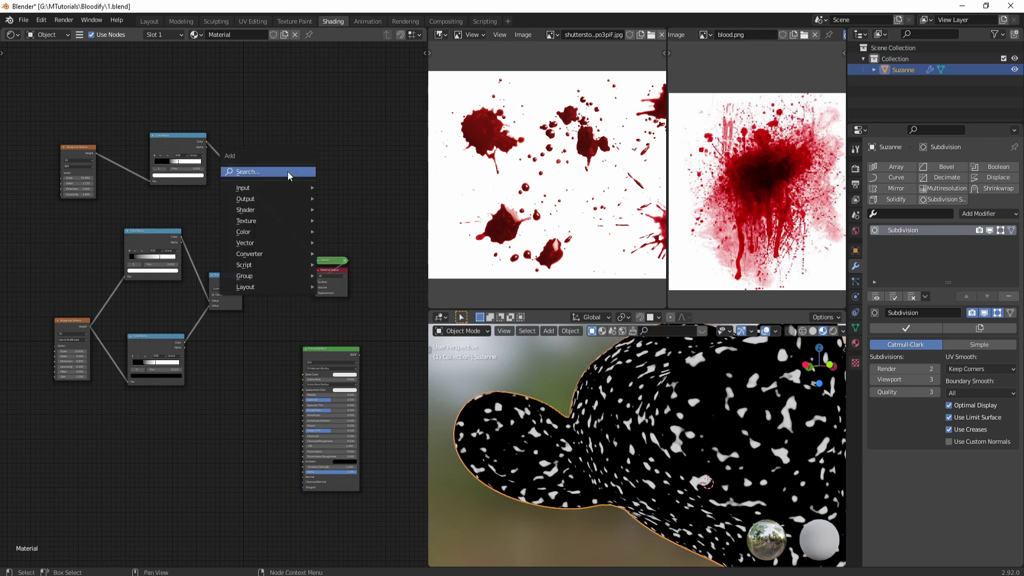
pyautogui.click(242, 172)
pyautogui.write('math')
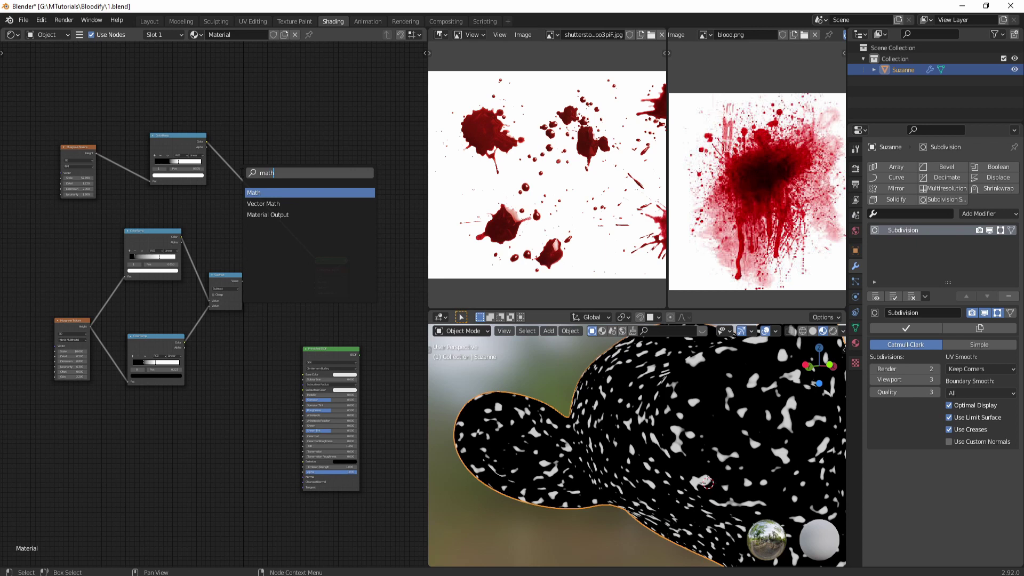
pyautogui.press('Up')
pyautogui.press('Up')
pyautogui.press('Up')
pyautogui.press('Return')
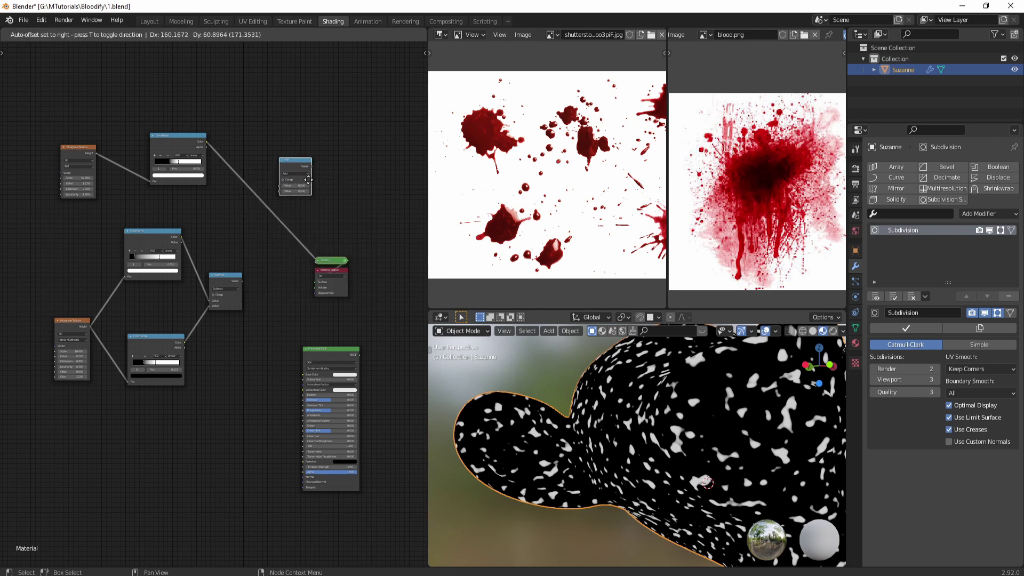
pyautogui.click(311, 180)
# Feed the spot ramp and Subtract mask into the Math node, set it to Multiply, and preview it
pyautogui.moveTo(207, 141); pyautogui.dragTo(283, 184)
pyautogui.moveTo(243, 281); pyautogui.dragTo(282, 190)
pyautogui.scroll(2, 319, 171)
pyautogui.click(299, 174)
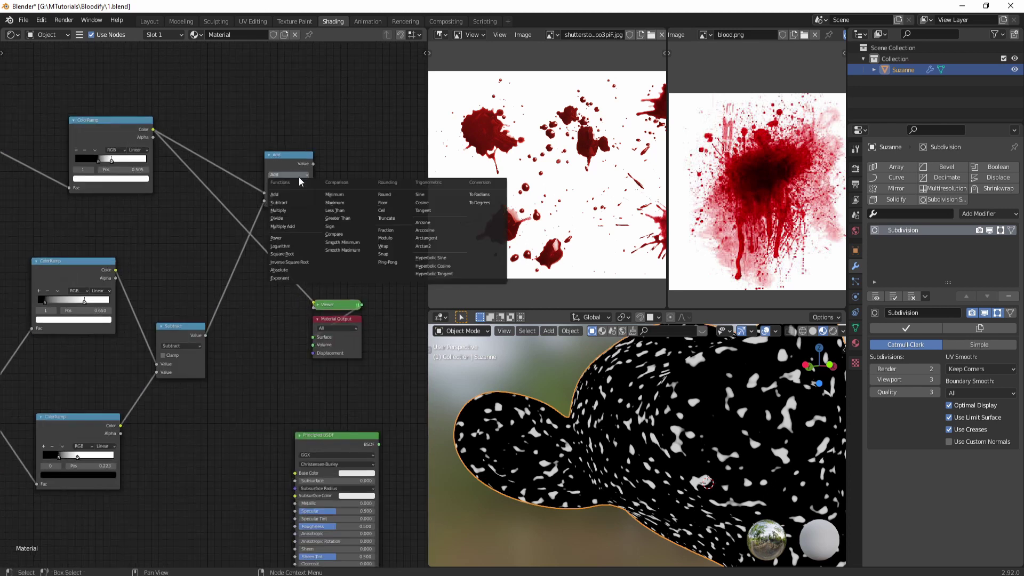
pyautogui.click(297, 210)
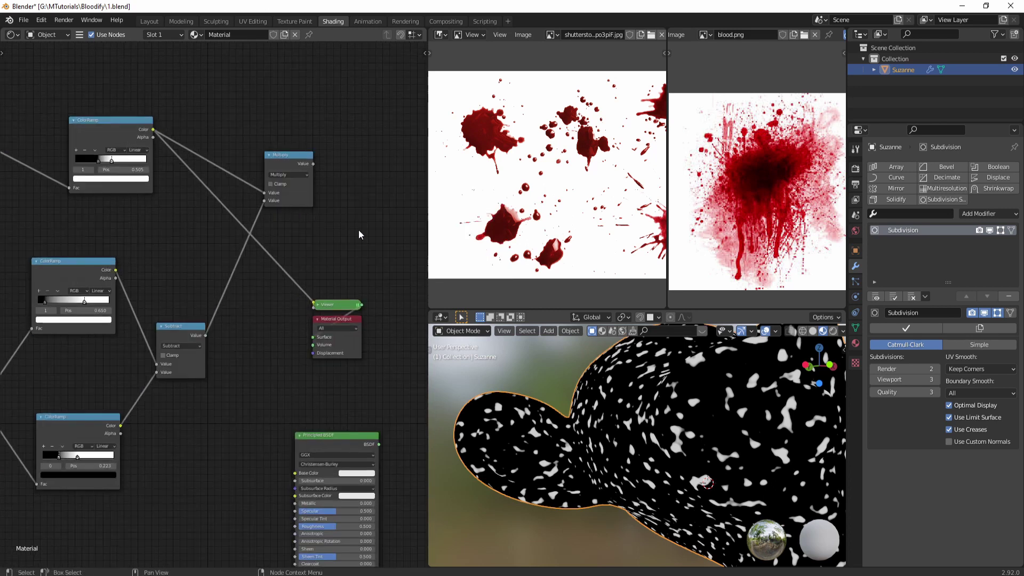
pyautogui.keyDown('ctrl'); pyautogui.keyDown('shift'); pyautogui.click(302, 196); pyautogui.keyUp('shift'); pyautogui.keyUp('ctrl')
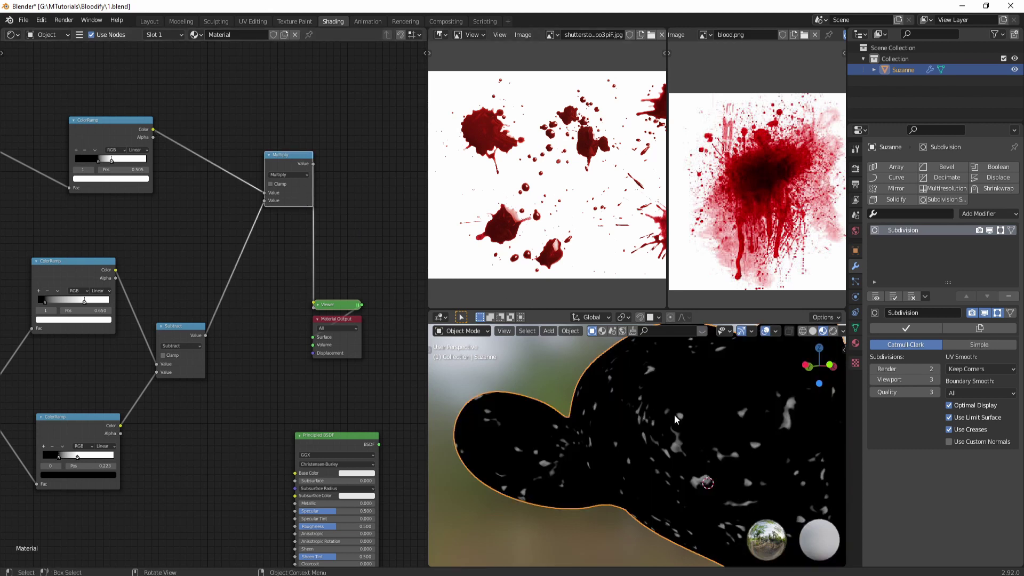
pyautogui.moveTo(675, 418); pyautogui.dragTo(681, 425, button='middle')
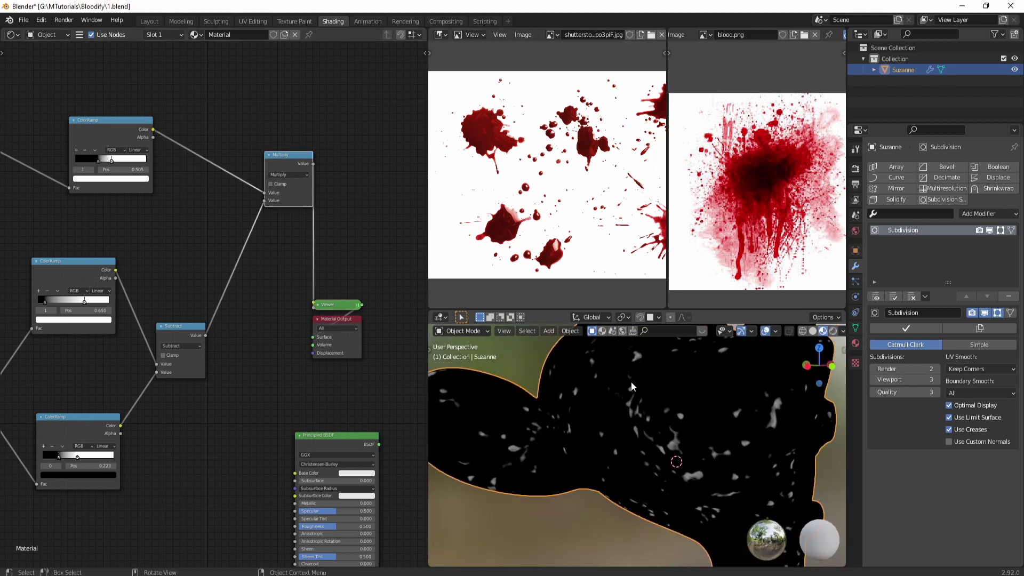
pyautogui.keyDown('ctrl'); pyautogui.keyDown('shift'); pyautogui.click(182, 344); pyautogui.keyUp('shift'); pyautogui.keyUp('ctrl')
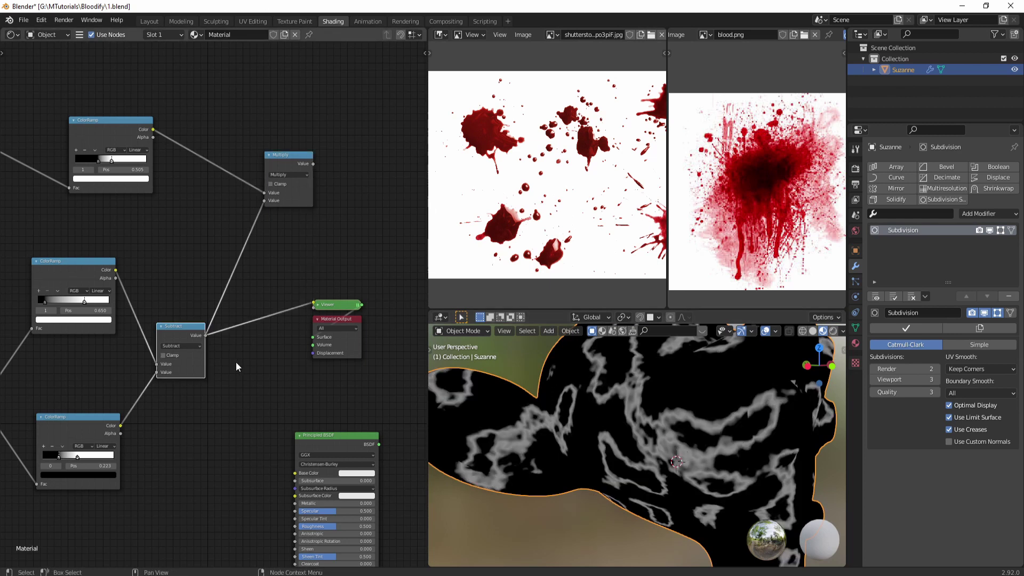
pyautogui.keyDown('ctrl'); pyautogui.keyDown('shift'); pyautogui.click(288, 181); pyautogui.keyUp('shift'); pyautogui.keyUp('ctrl')
# Preview the lower ColorRamp's output and move the Material Output node right and down
pyautogui.moveTo(309, 401); pyautogui.dragTo(326, 320, button='middle')
pyautogui.keyDown('ctrl'); pyautogui.keyDown('shift'); pyautogui.click(108, 350); pyautogui.keyUp('shift'); pyautogui.keyUp('ctrl')
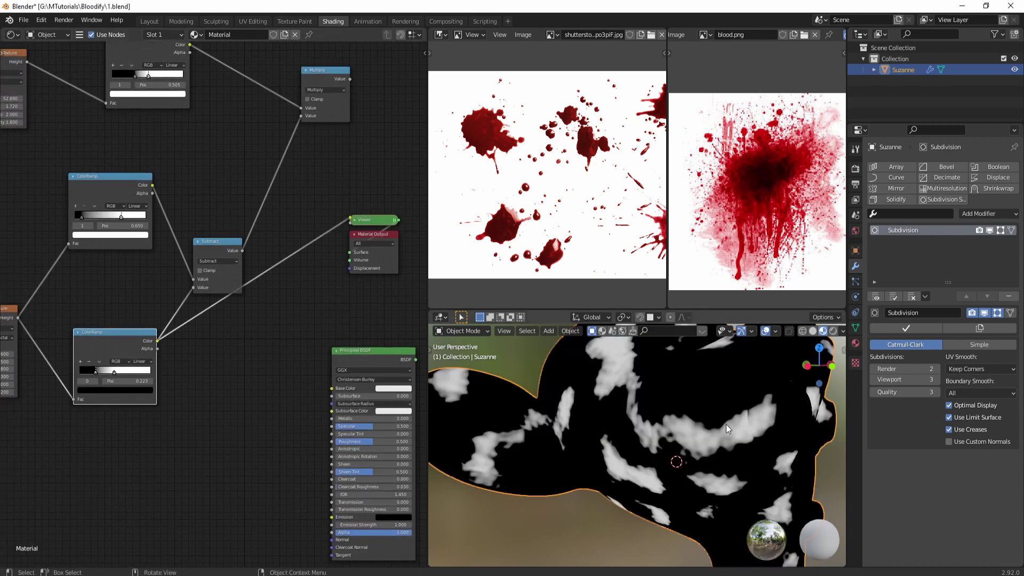
pyautogui.scroll(-3, 331, 296)
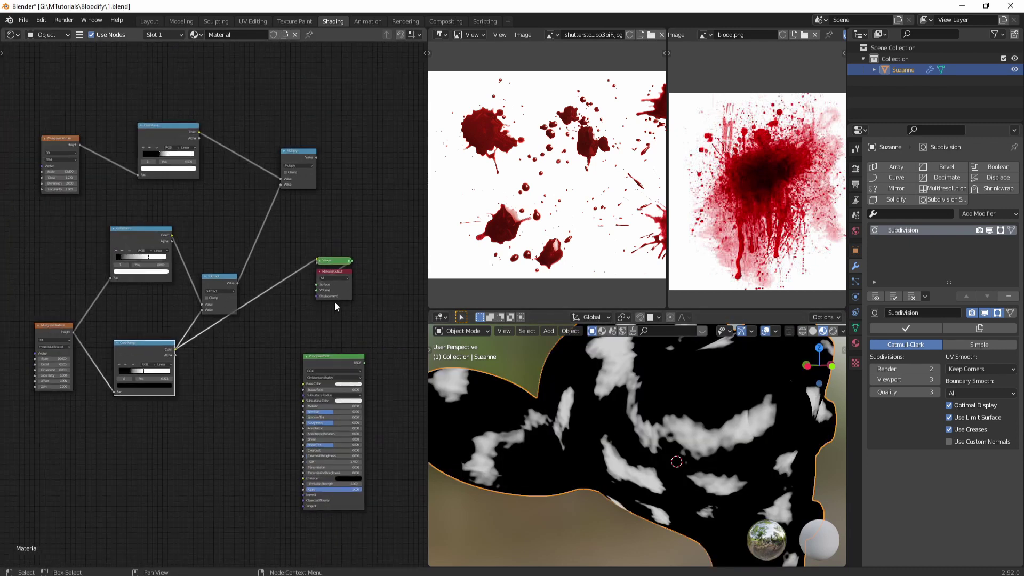
pyautogui.moveTo(336, 293); pyautogui.dragTo(400, 305)
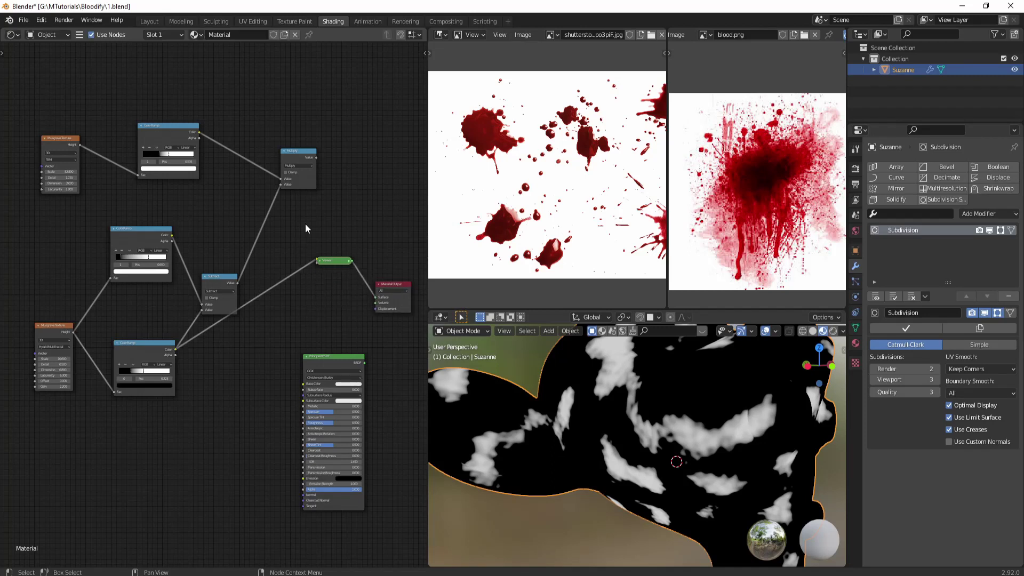
# Duplicate the Multiply node as an Add node combining both mask branches, previewed in the Viewer
pyautogui.click(309, 180)
pyautogui.hotkey('shift', 'd')
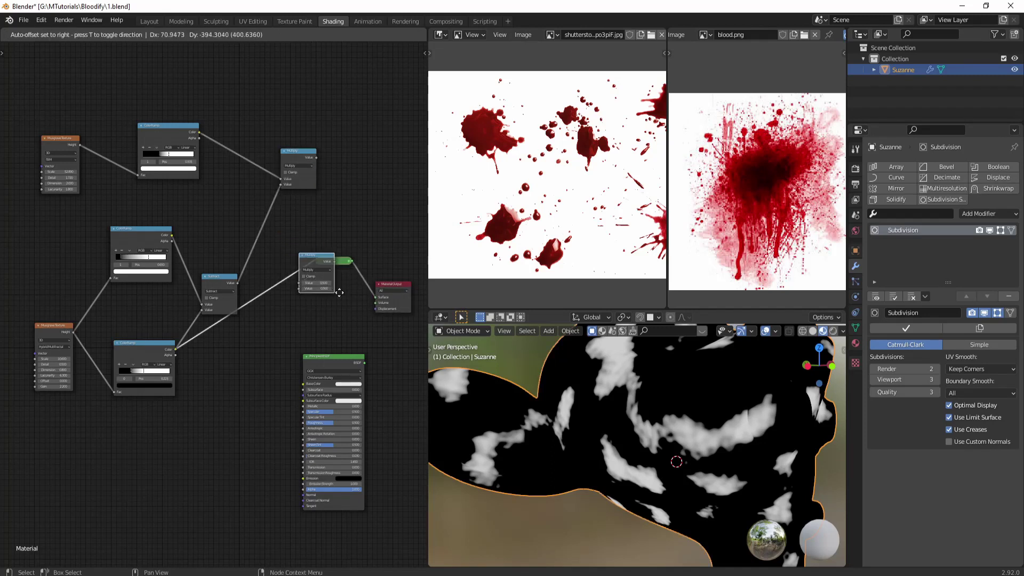
pyautogui.click(340, 309)
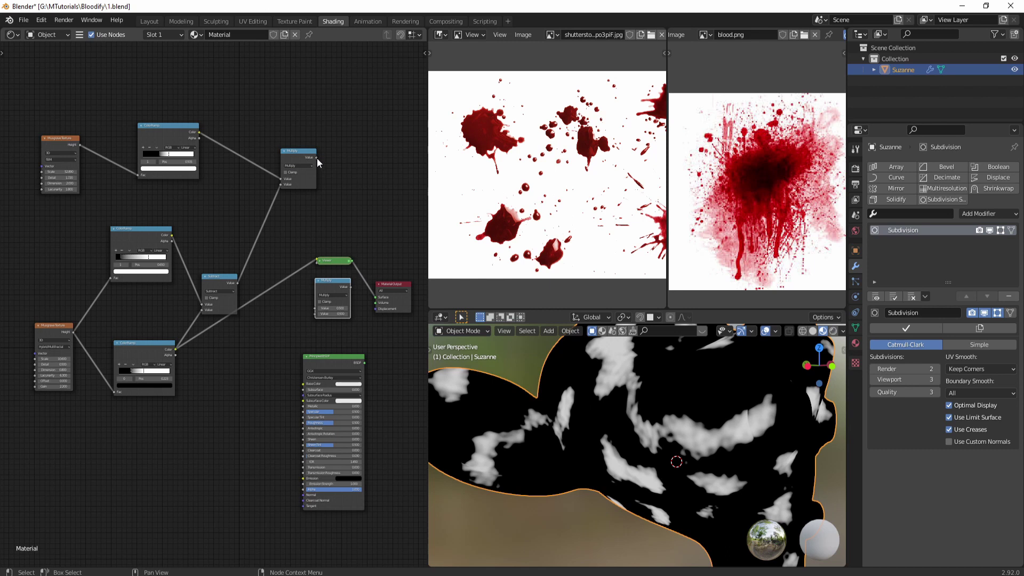
pyautogui.moveTo(317, 157); pyautogui.dragTo(315, 308)
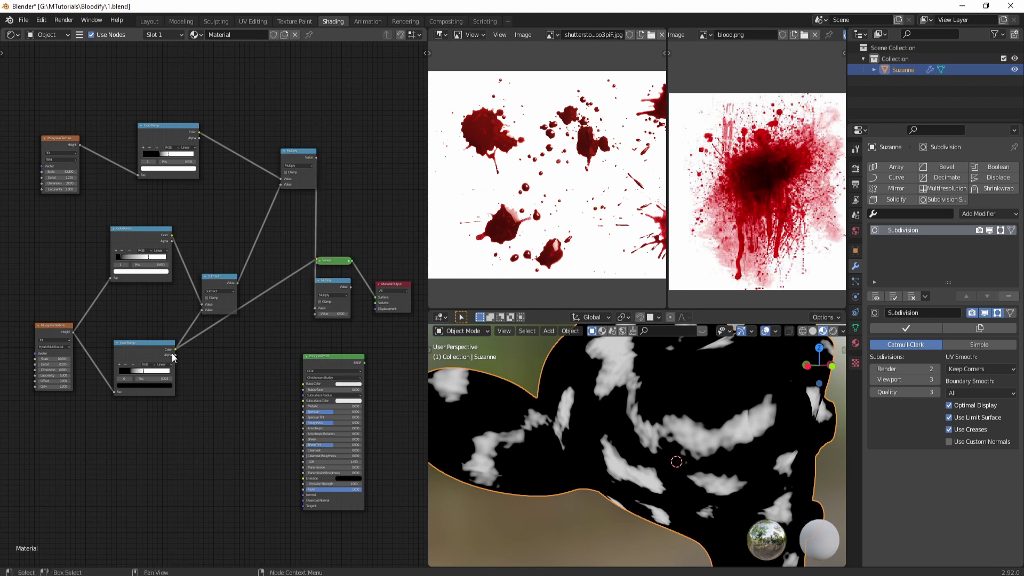
pyautogui.moveTo(175, 350); pyautogui.dragTo(315, 314)
pyautogui.click(337, 295)
pyautogui.click(334, 310)
pyautogui.keyDown('ctrl'); pyautogui.keyDown('shift'); pyautogui.click(344, 313); pyautogui.keyUp('shift'); pyautogui.keyUp('ctrl')
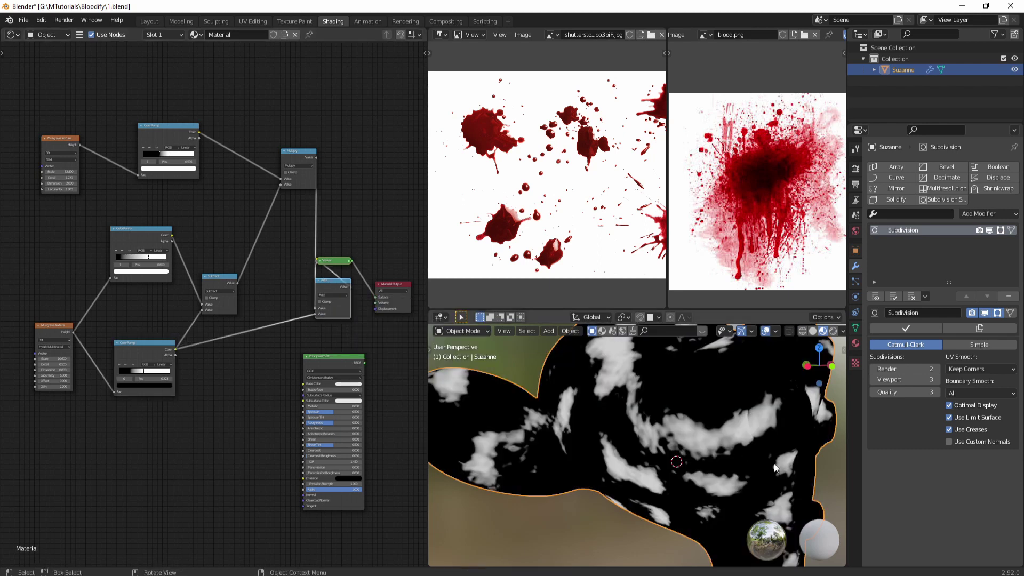
# Move the lower ColorRamp's black stop right to about 0.582
pyautogui.scroll(2, 170, 419)
pyautogui.scroll(-4, 730, 470)
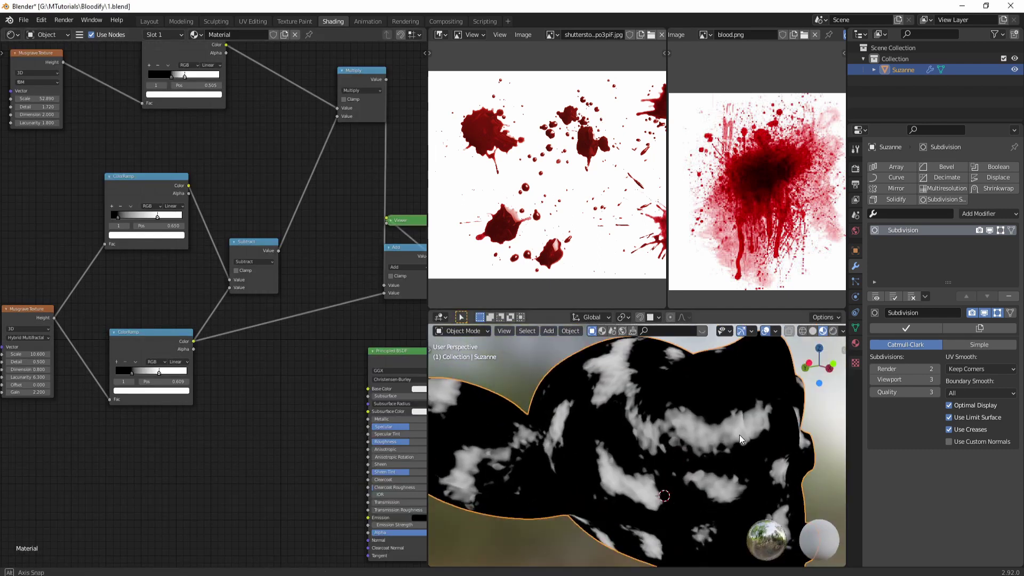
pyautogui.scroll(4, 730, 470)
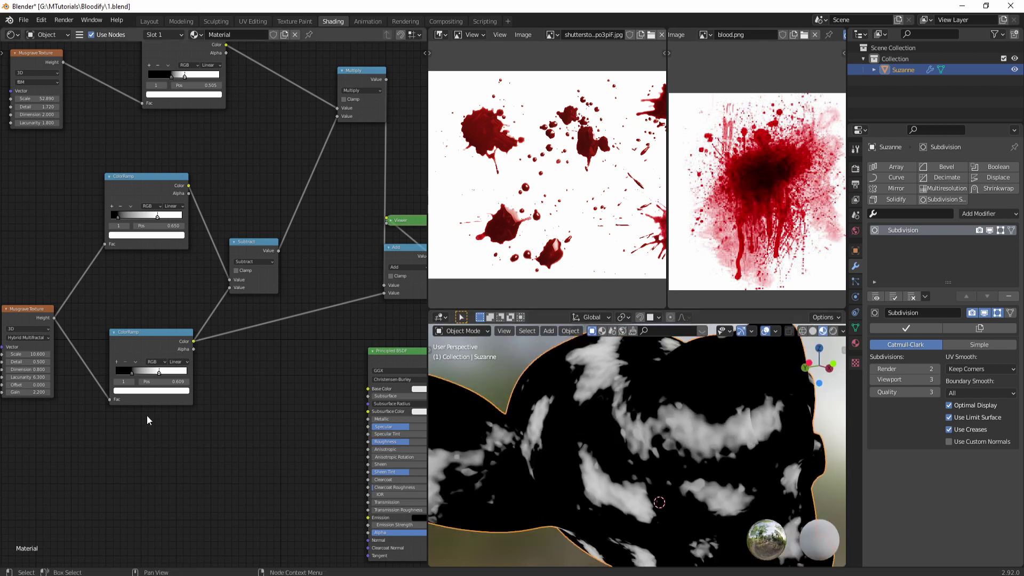
pyautogui.moveTo(149, 421); pyautogui.dragTo(188, 426, button='middle')
pyautogui.moveTo(192, 345); pyautogui.dragTo(194, 354)
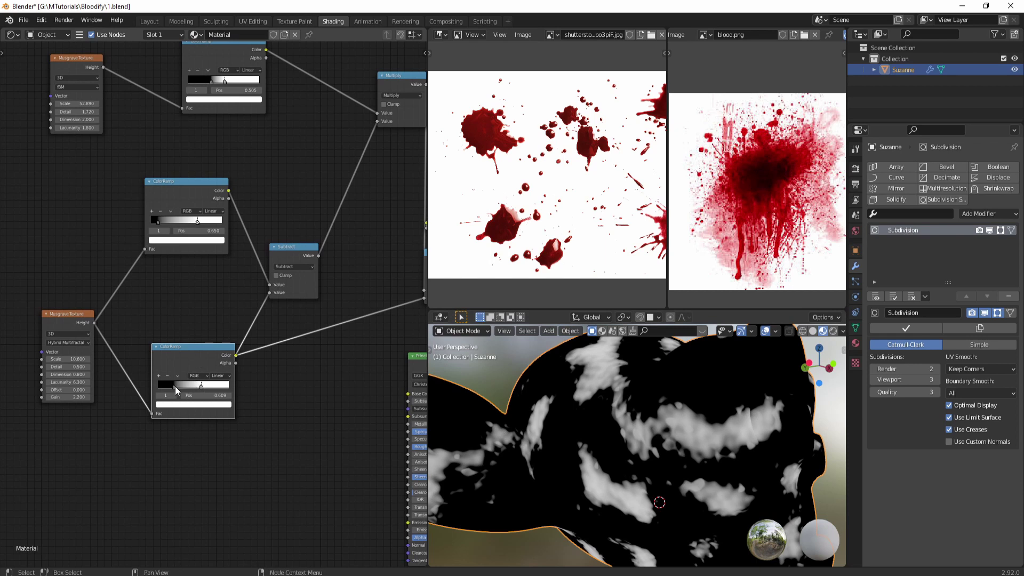
pyautogui.moveTo(175, 386); pyautogui.dragTo(199, 387)
# Slide the lower ColorRamp's white stop left and reduce the lower Musgrave Lacunarity
pyautogui.scroll(2, 715, 427)
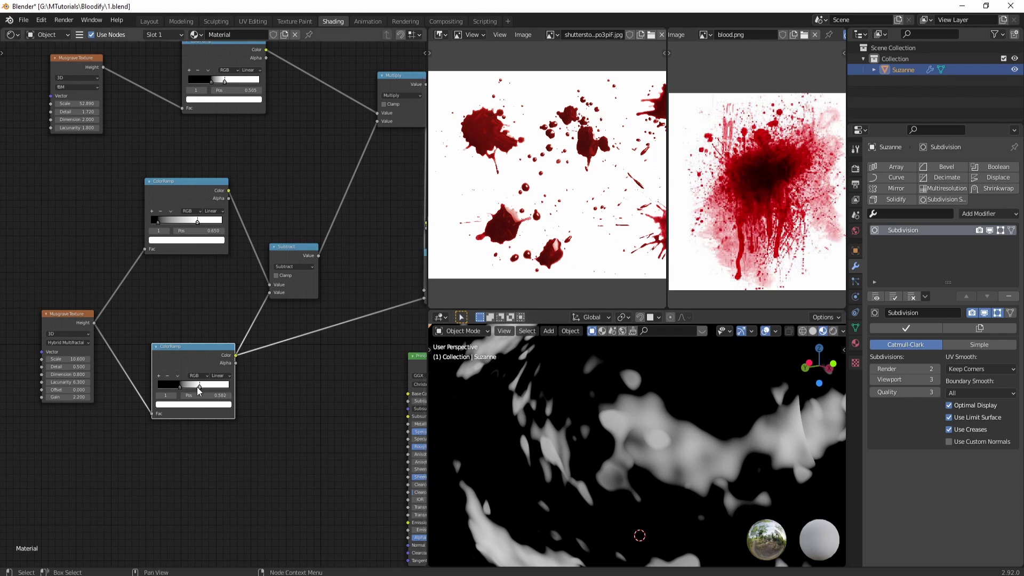
pyautogui.moveTo(198, 392); pyautogui.dragTo(188, 394)
pyautogui.moveTo(614, 454); pyautogui.dragTo(635, 442, button='middle')
pyautogui.moveTo(67, 382); pyautogui.dragTo(41, 382)
pyautogui.moveTo(667, 437); pyautogui.dragTo(790, 443, button='middle')
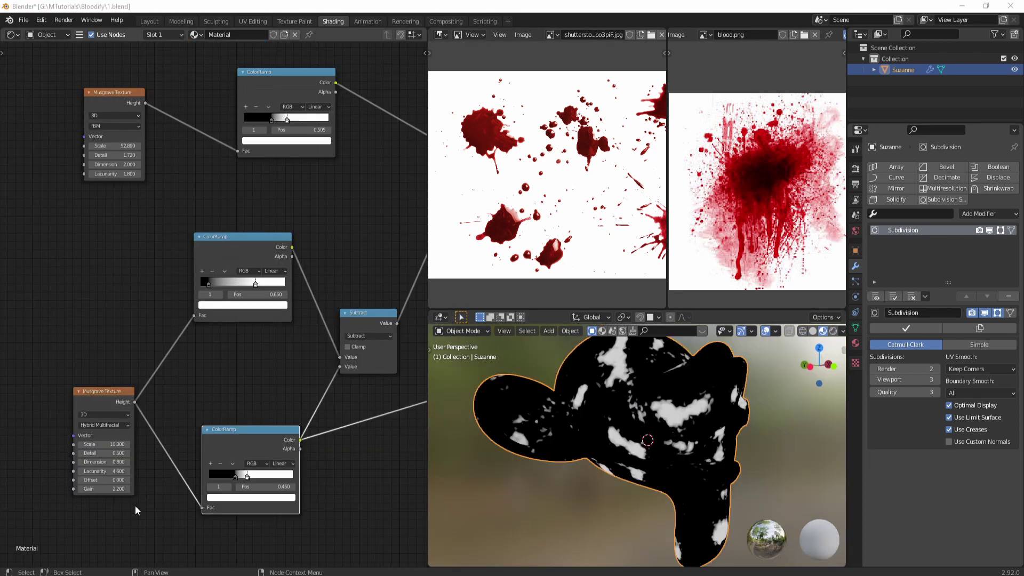
# Raise the lower Musgrave Scale to 10.0 and check the sparser splats on Suzanne
pyautogui.moveTo(137, 507); pyautogui.dragTo(165, 472, button='middle')
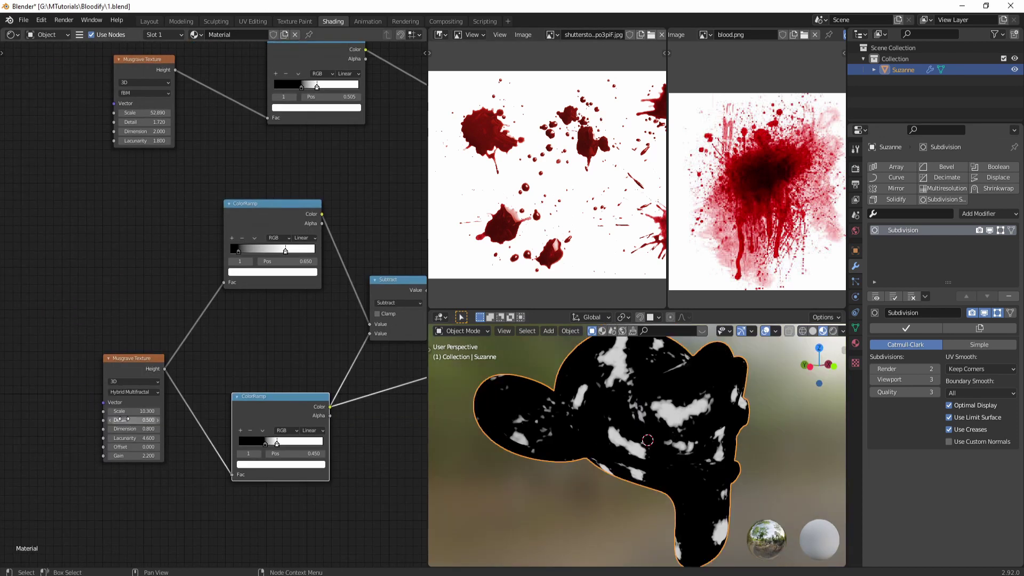
pyautogui.moveTo(134, 279); pyautogui.dragTo(126, 300, button='middle')
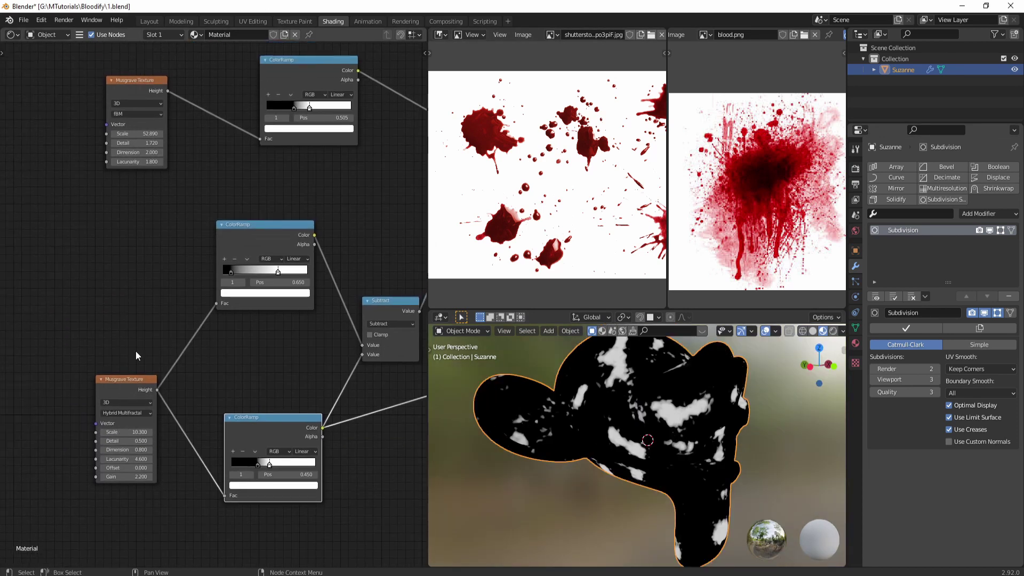
pyautogui.scroll(2, 729, 465)
pyautogui.scroll(2, 728, 465)
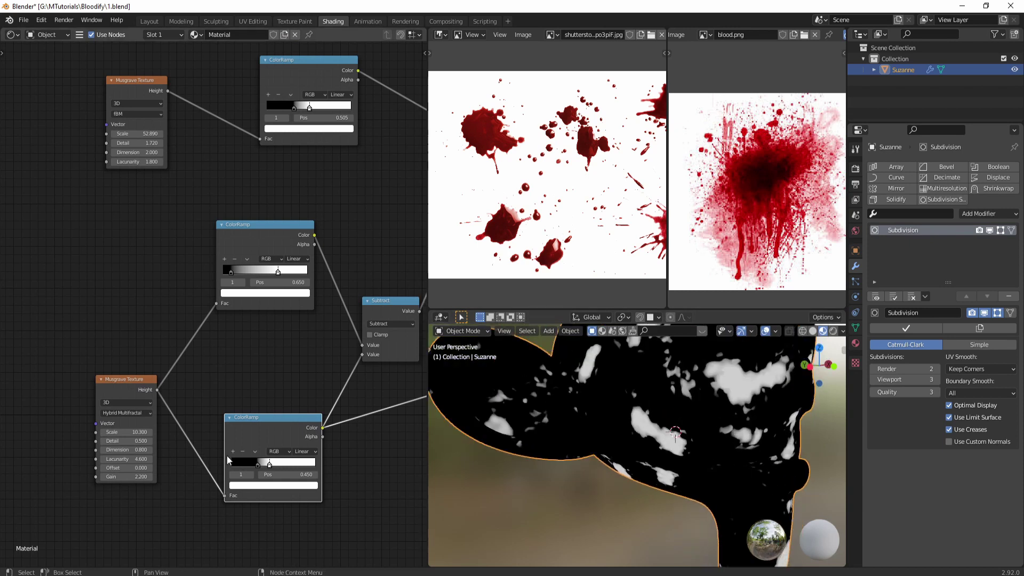
pyautogui.moveTo(121, 432)
pyautogui.mouseDown()
pyautogui.moveTo(136, 432)
pyautogui.moveTo(107, 432)
pyautogui.mouseUp()
pyautogui.moveTo(722, 405); pyautogui.dragTo(765, 449, button='middle')
# Box-select most of the mask node tree and move it left as a group
pyautogui.moveTo(385, 412); pyautogui.dragTo(240, 431, button='middle')
pyautogui.scroll(-2, 248, 422)
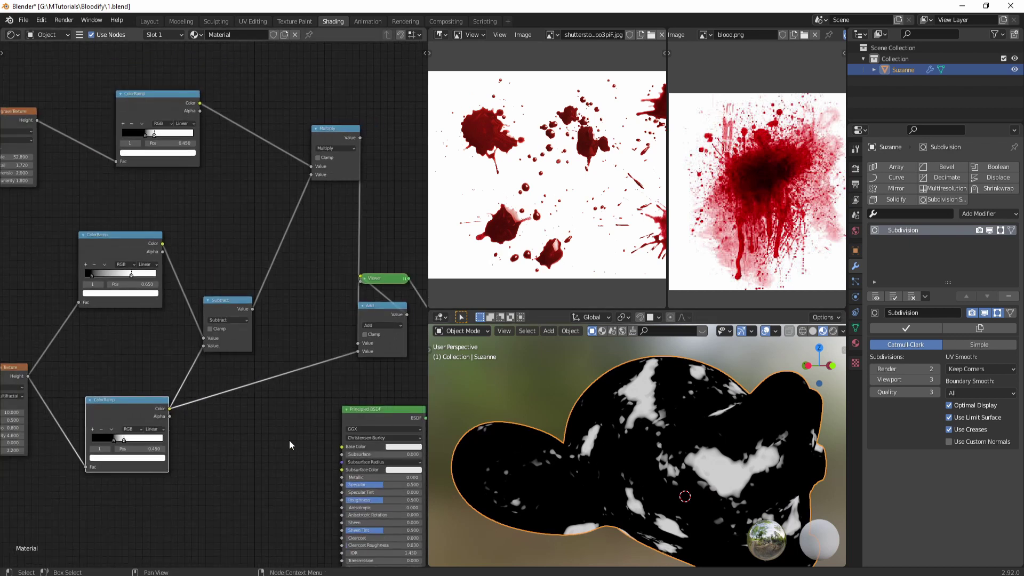
pyautogui.scroll(-3, 289, 440)
pyautogui.moveTo(338, 417); pyautogui.dragTo(297, 434, button='middle')
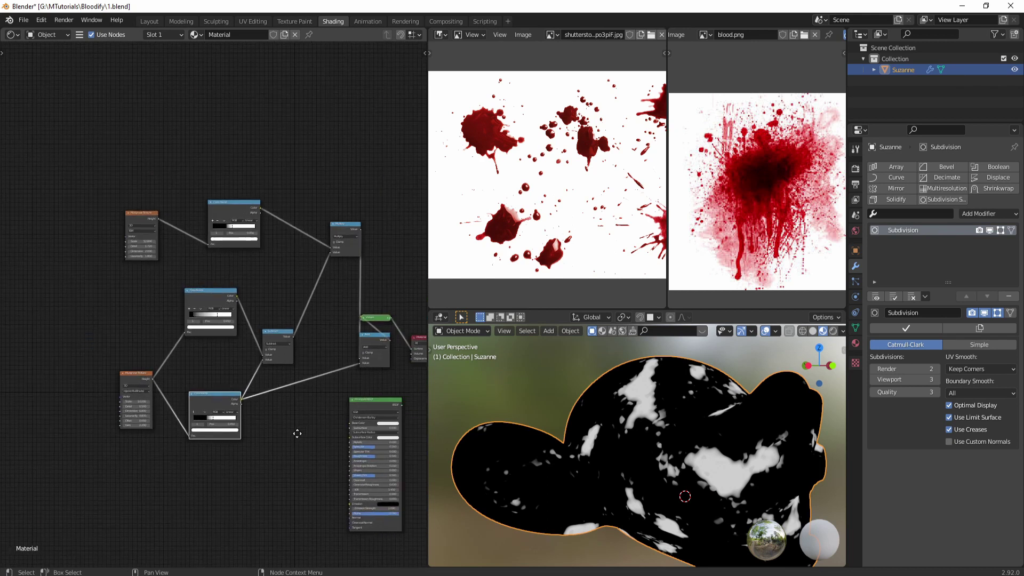
pyautogui.moveTo(88, 166); pyautogui.dragTo(392, 392)
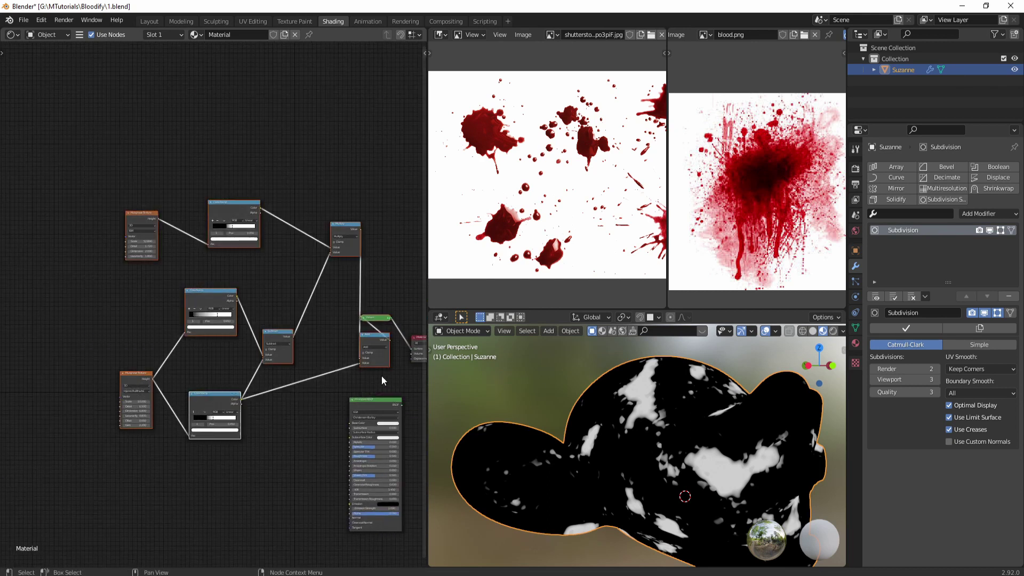
pyautogui.press('g')
pyautogui.click(251, 389)
# Move the Viewer node further right to open up space
pyautogui.click(264, 331)
pyautogui.moveTo(264, 334); pyautogui.dragTo(384, 343)
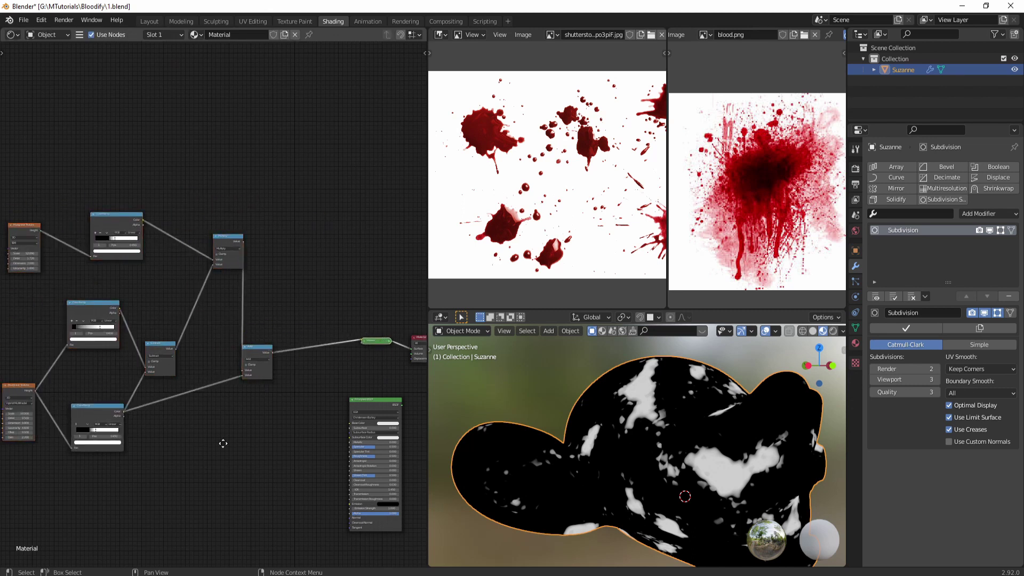
pyautogui.moveTo(237, 430); pyautogui.dragTo(192, 450, button='middle')
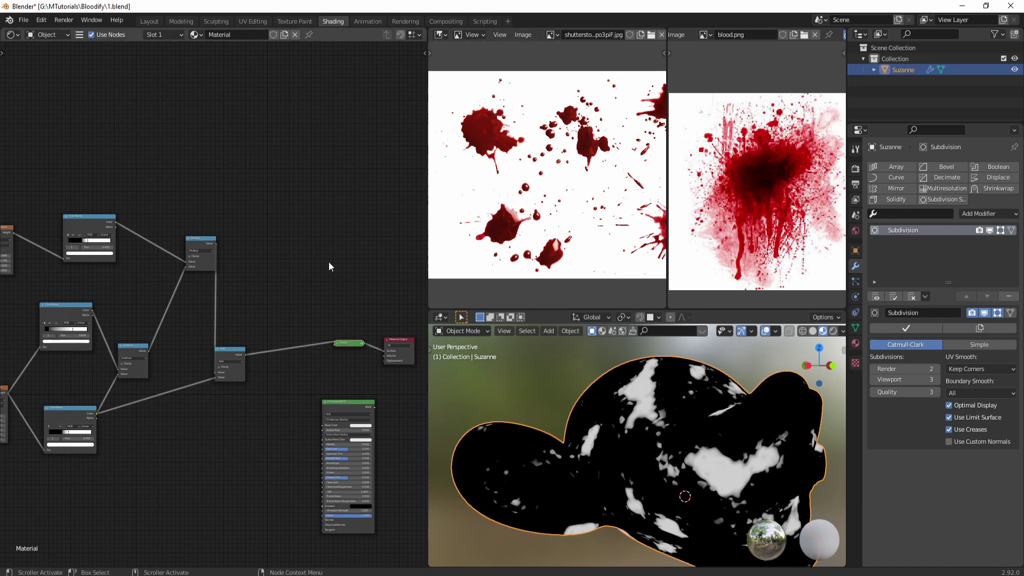
# Add a ColorRamp node by searching 'colo' and drop it above the Viewer node
pyautogui.hotkey('shift', 'a')
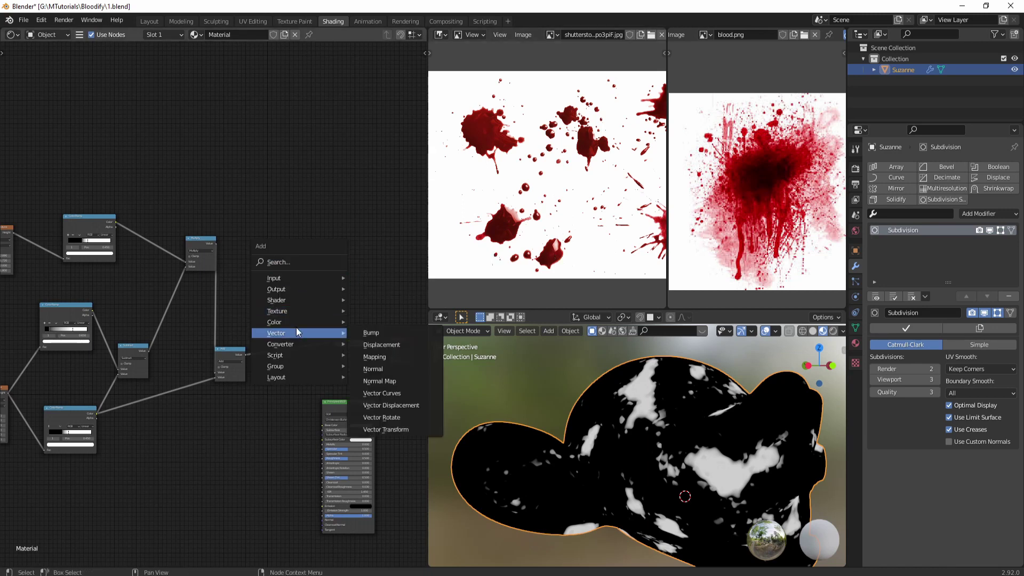
pyautogui.moveTo(298, 322)
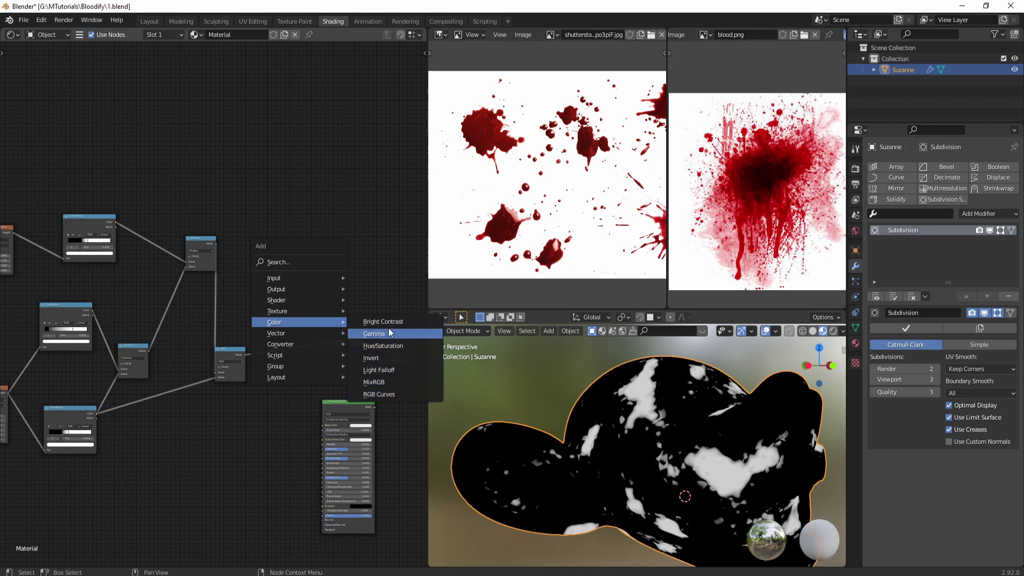
pyautogui.click(284, 264)
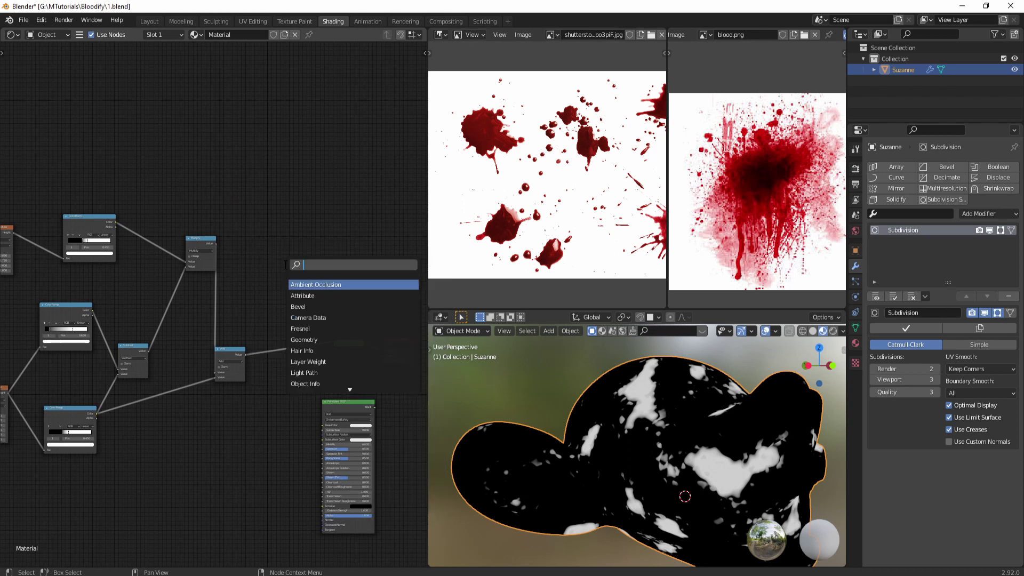
pyautogui.write('colo')
pyautogui.press('Down')
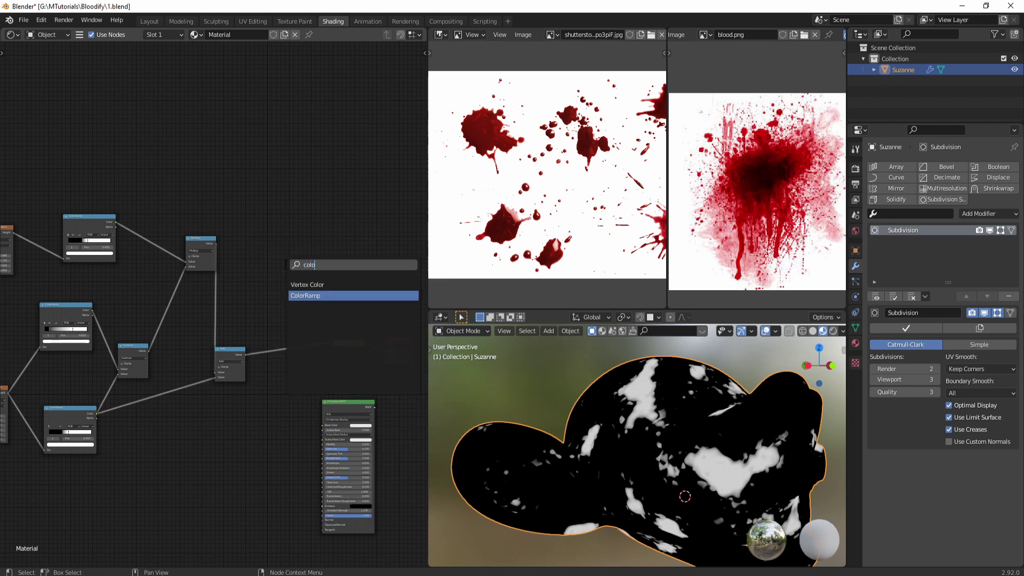
pyautogui.press('Return')
pyautogui.click(312, 267)
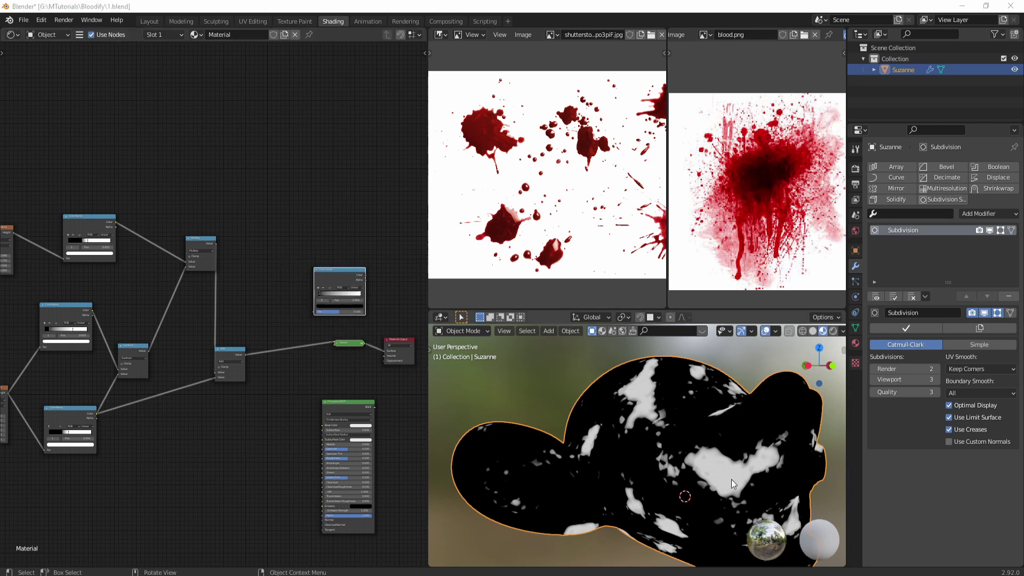
pyautogui.scroll(5, 732, 479)
pyautogui.moveTo(674, 430); pyautogui.dragTo(680, 435, button='middle')
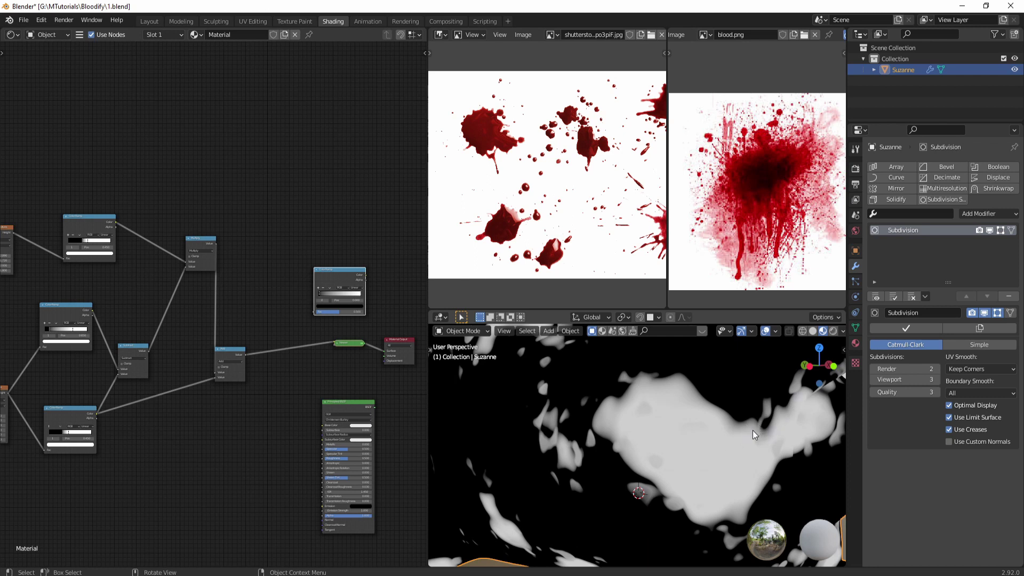
# Zoom and pan across the blood reference photo to inspect the splats
pyautogui.scroll(3, 498, 223)
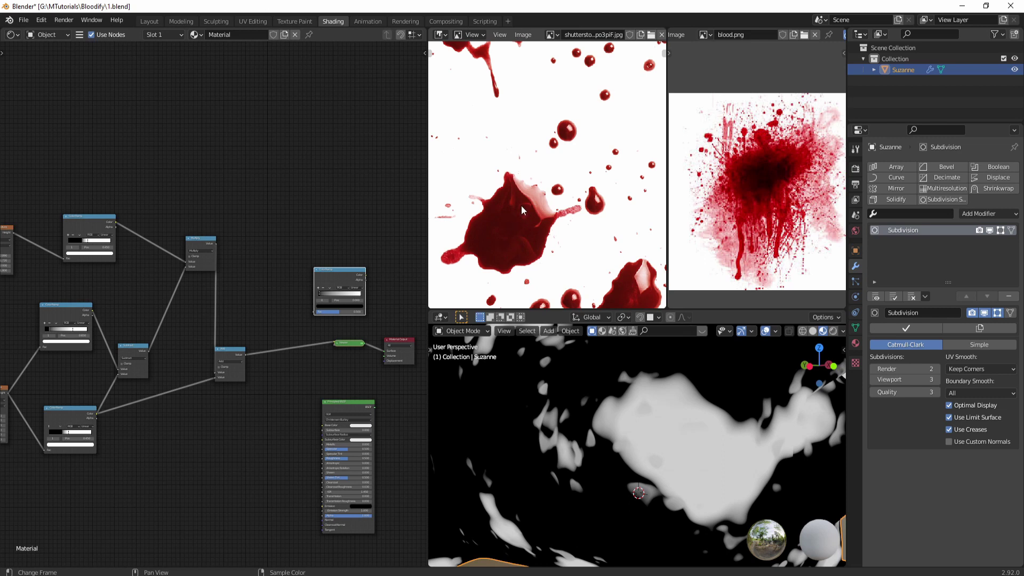
pyautogui.scroll(-1, 504, 232)
pyautogui.moveTo(508, 240); pyautogui.dragTo(524, 241, button='middle')
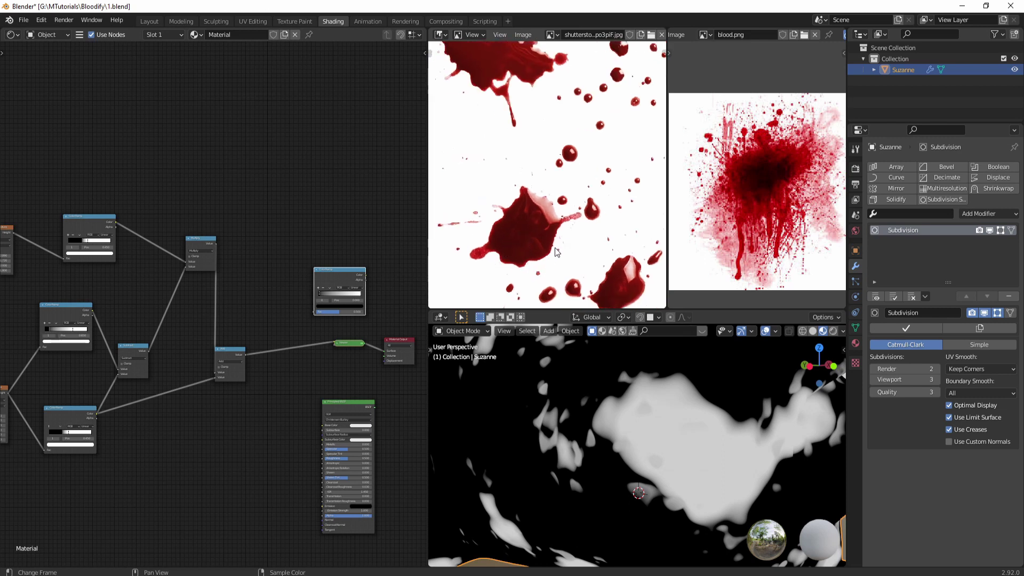
pyautogui.scroll(2, 555, 257)
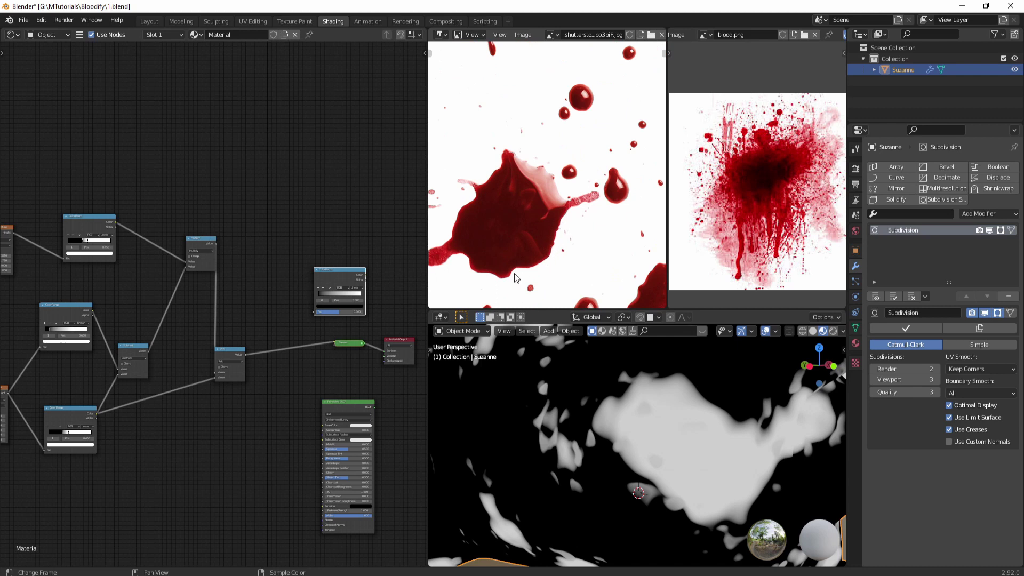
pyautogui.scroll(-3, 492, 284)
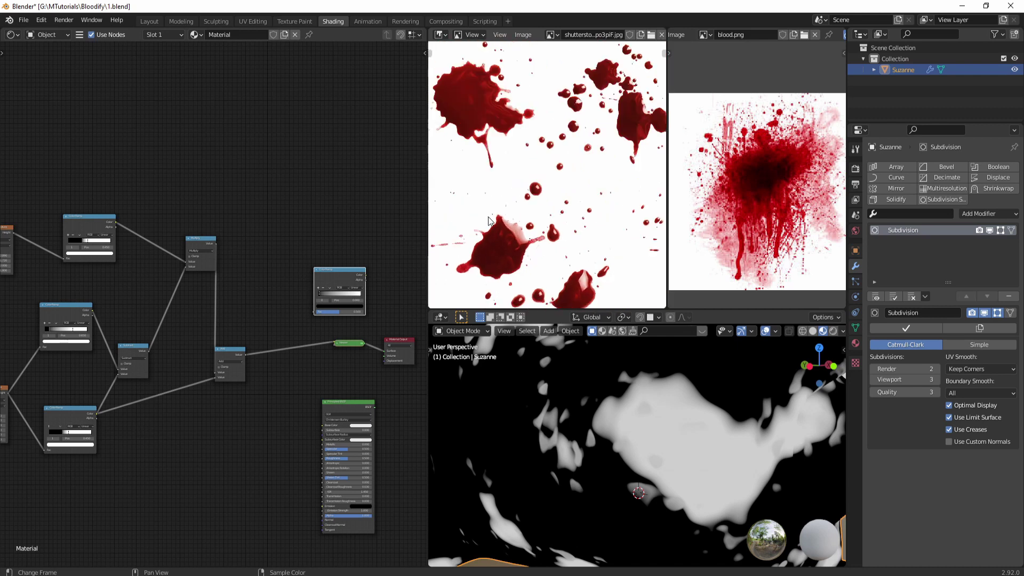
pyautogui.moveTo(490, 221); pyautogui.dragTo(543, 237, button='middle')
# Move the new ColorRamp node higher in the tree
pyautogui.scroll(2, 320, 316)
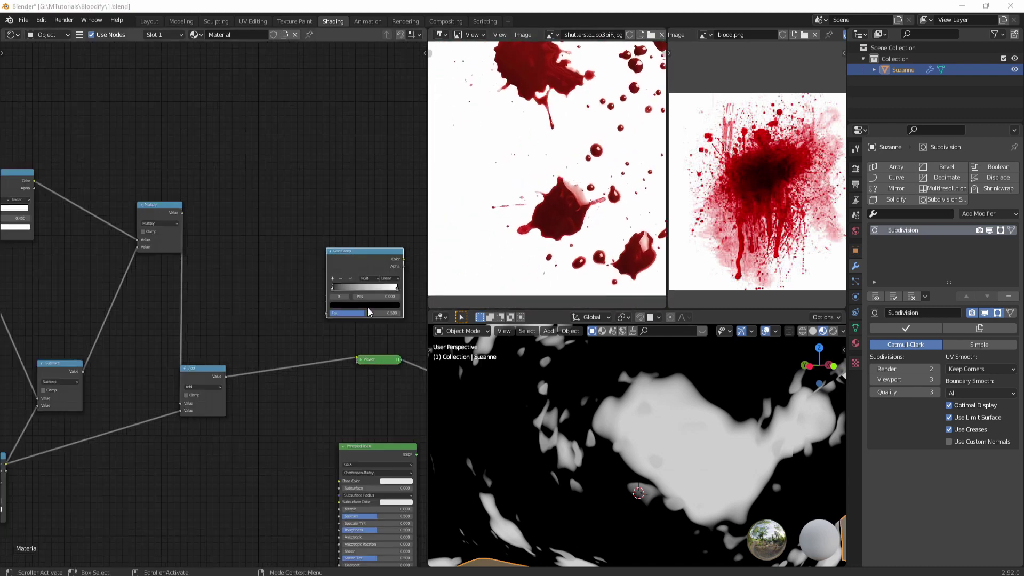
pyautogui.moveTo(366, 267); pyautogui.dragTo(360, 236)
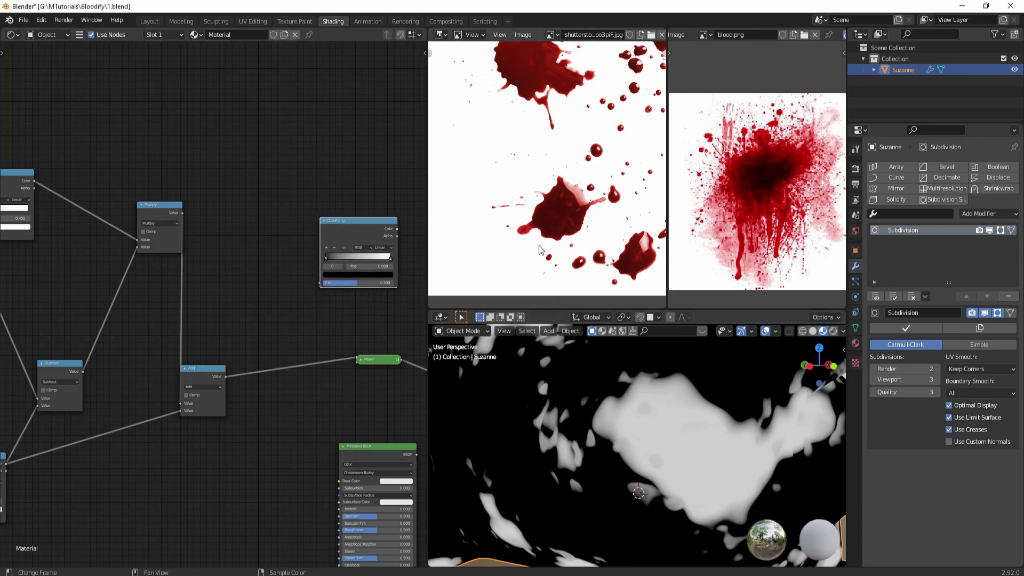
pyautogui.scroll(2, 349, 256)
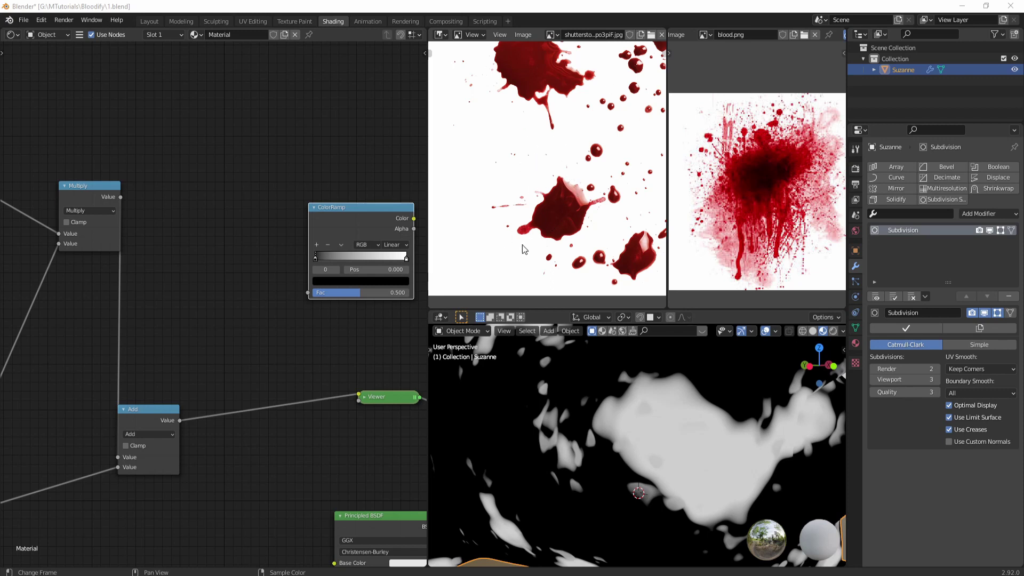
# Set the ColorRamp's white end stop to a dark red sampled from the blood image
pyautogui.click(406, 259)
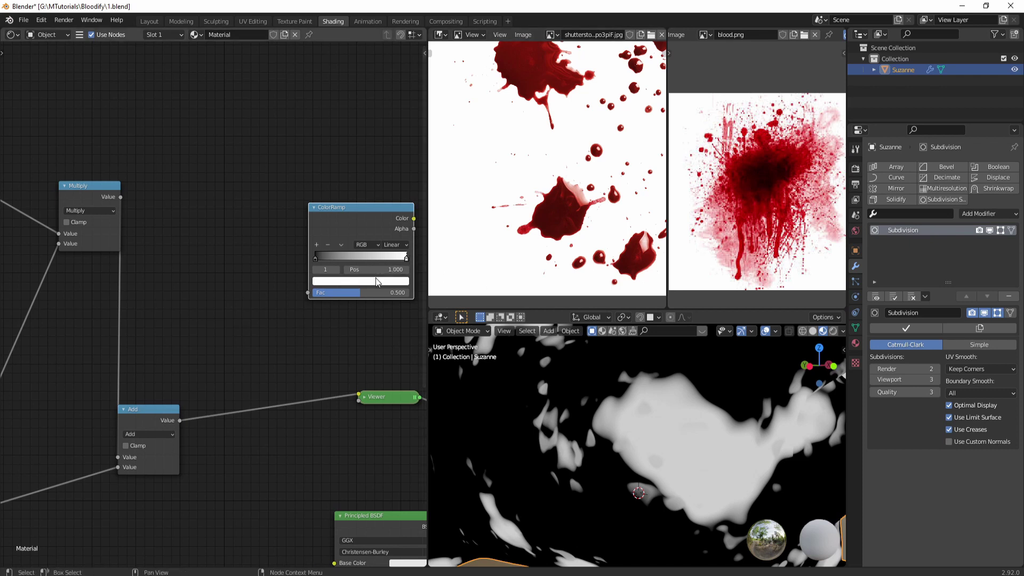
pyautogui.click(367, 283)
pyautogui.click(399, 251)
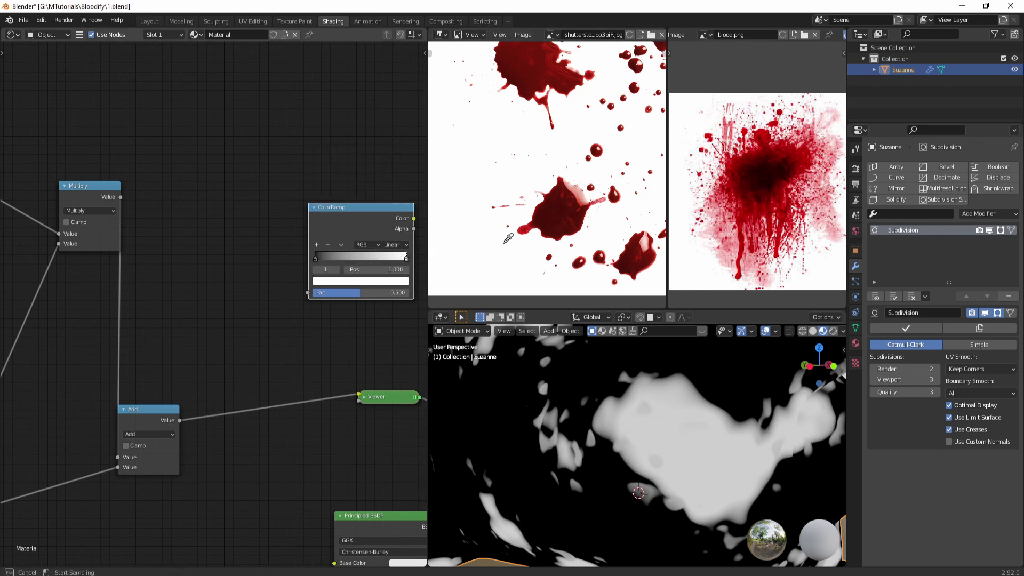
pyautogui.click(561, 209)
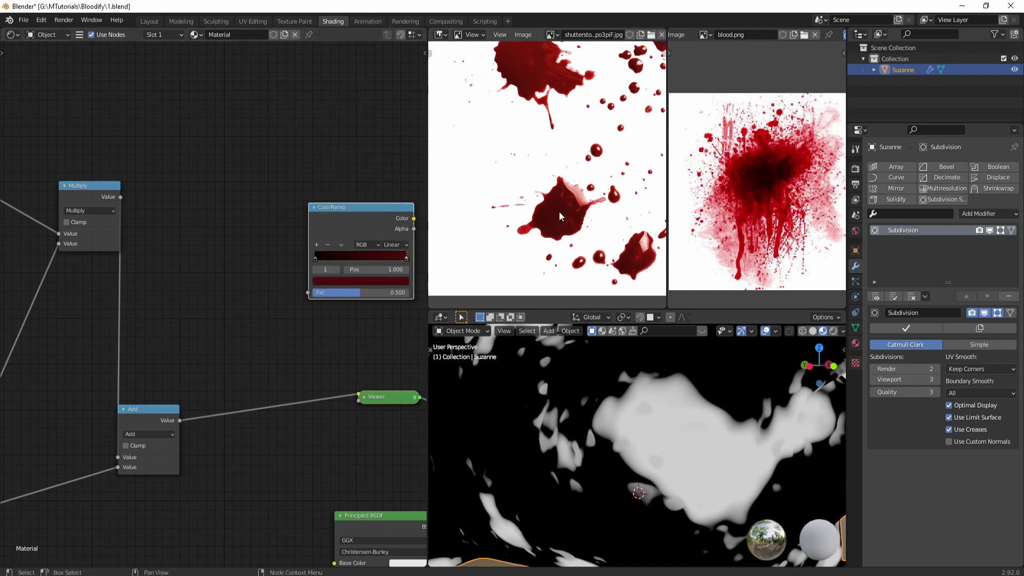
# Add a middle stop at about 0.286 in sampled bright red, then begin wiring Add into Fac
pyautogui.click(315, 258)
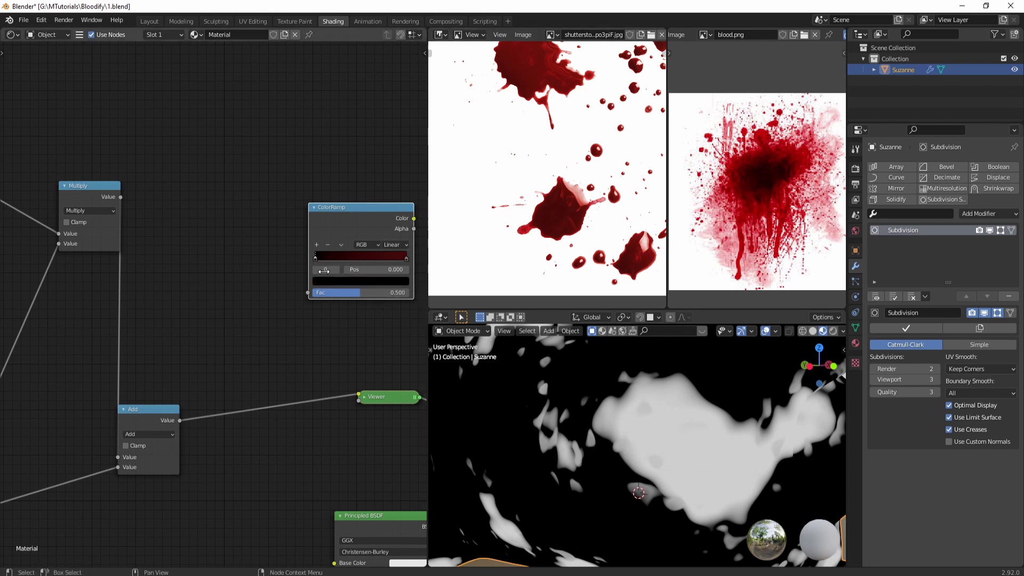
pyautogui.click(318, 243)
pyautogui.moveTo(360, 258); pyautogui.dragTo(345, 260)
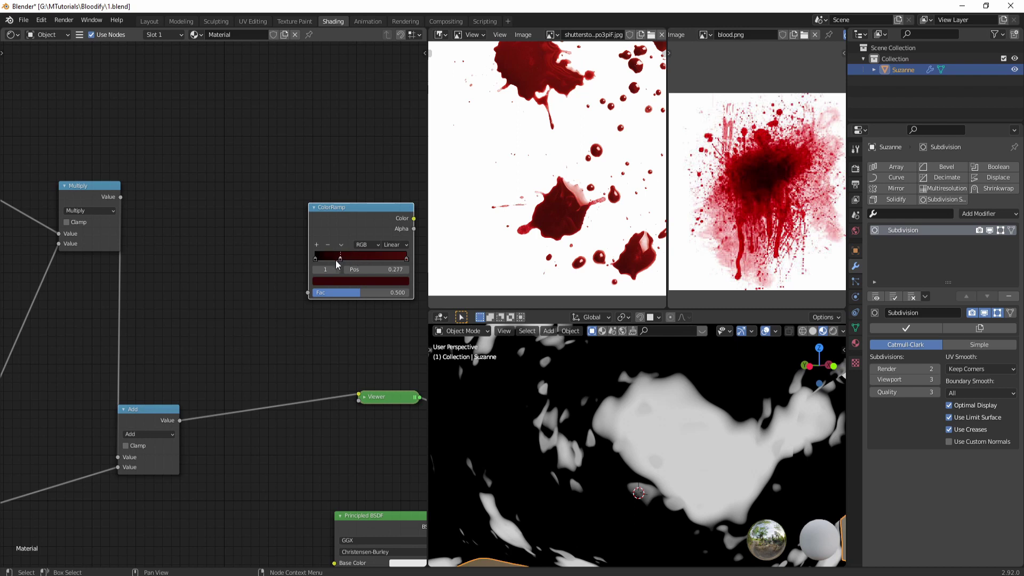
pyautogui.click(347, 282)
pyautogui.click(387, 240)
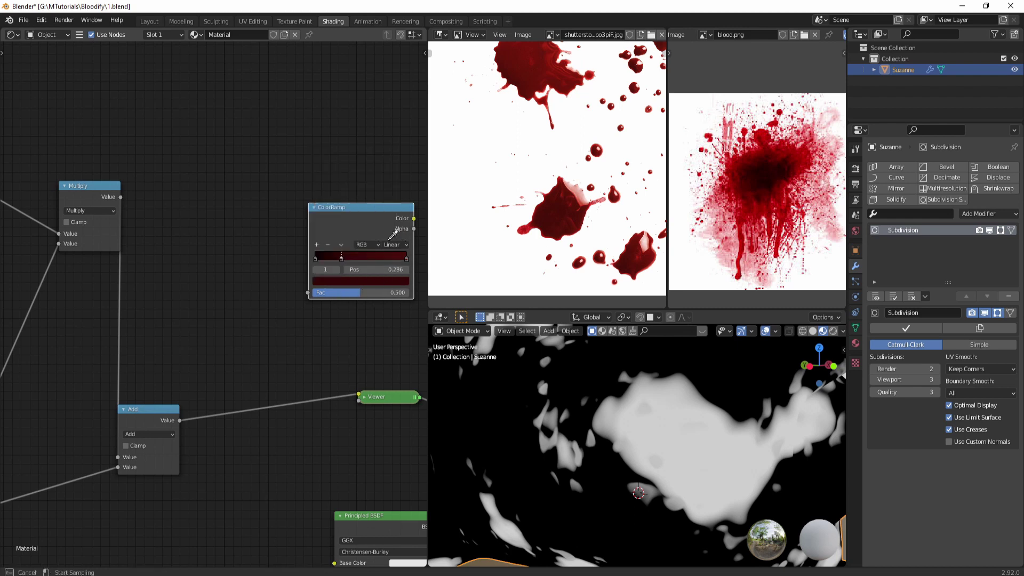
pyautogui.click(531, 224)
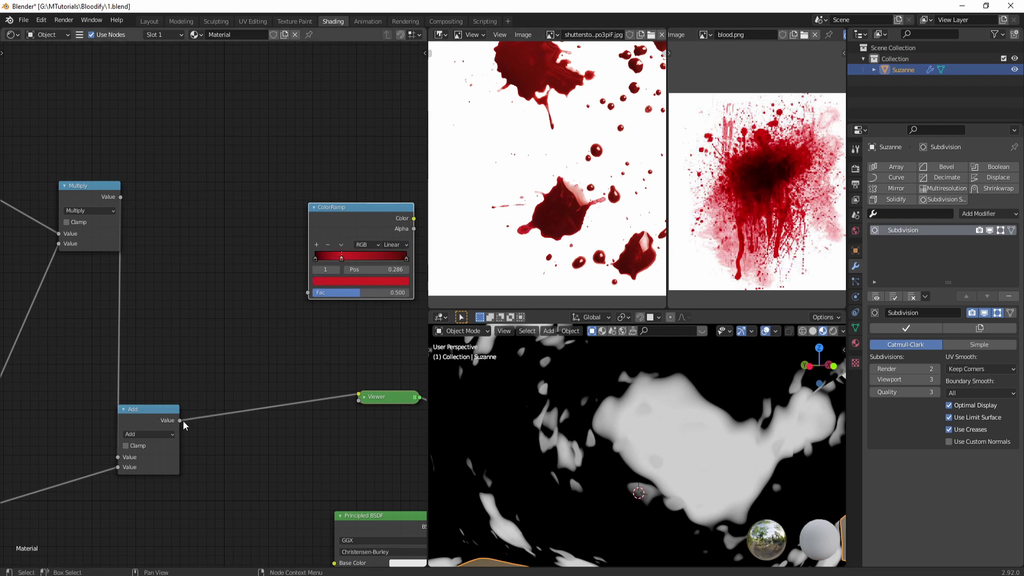
pyautogui.moveTo(180, 421); pyautogui.dragTo(305, 293)
# Connect the Add mask to the ramp's Fac and preview the red ramp on Suzanne
pyautogui.moveTo(408, 314); pyautogui.dragTo(331, 328, button='middle')
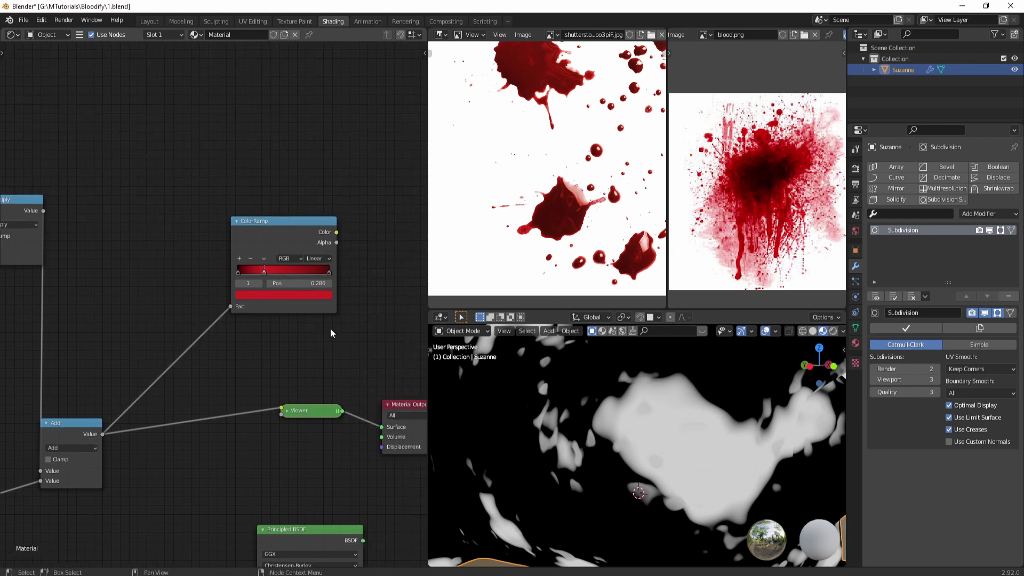
pyautogui.keyDown('ctrl'); pyautogui.keyDown('shift'); pyautogui.click(297, 235); pyautogui.keyUp('shift'); pyautogui.keyUp('ctrl')
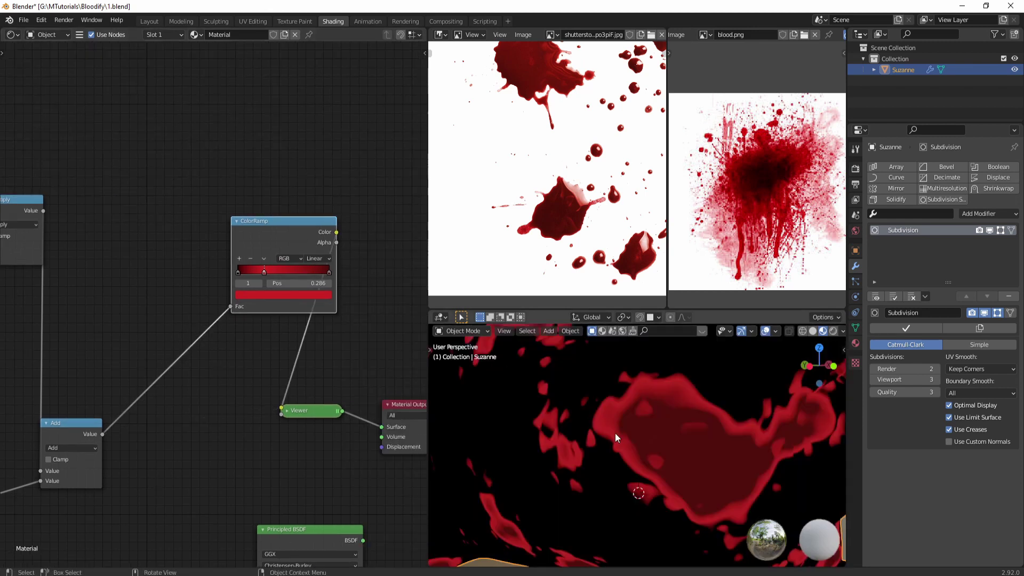
pyautogui.moveTo(639, 446); pyautogui.dragTo(666, 471, button='middle')
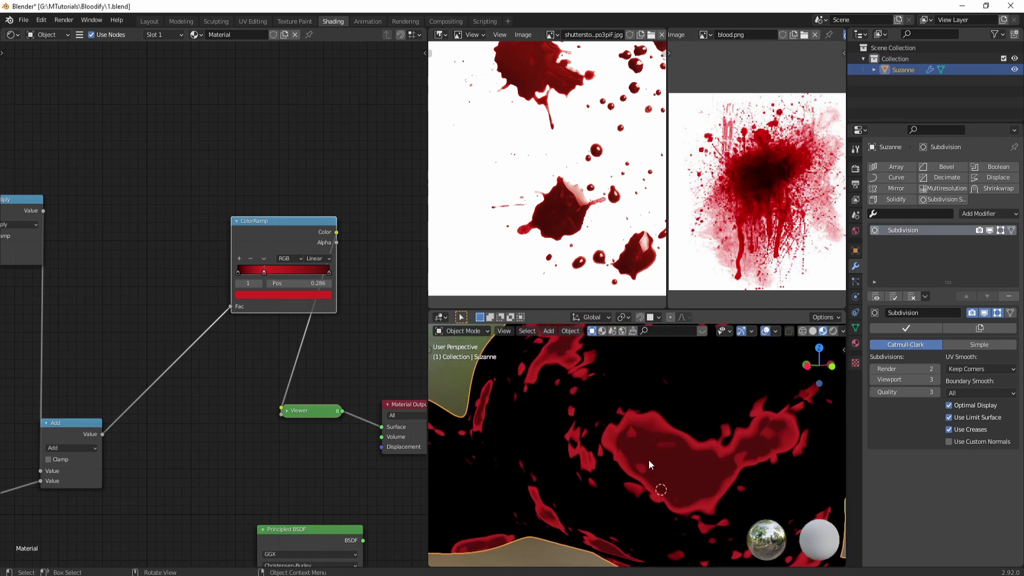
pyautogui.scroll(1, 249, 274)
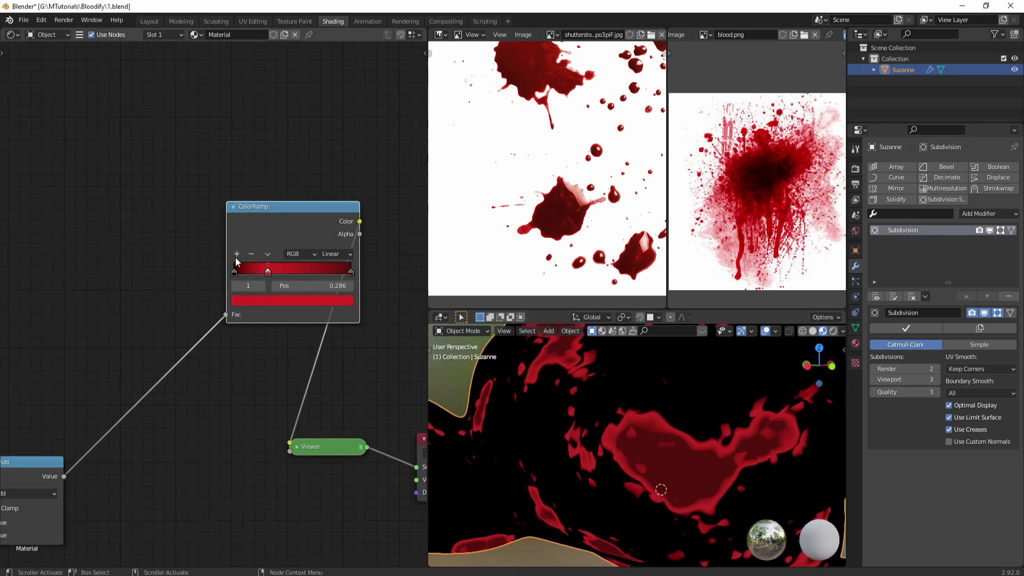
# Add another ramp stop with a blood colour sampled from the reference and reposition the stops
pyautogui.click(348, 274)
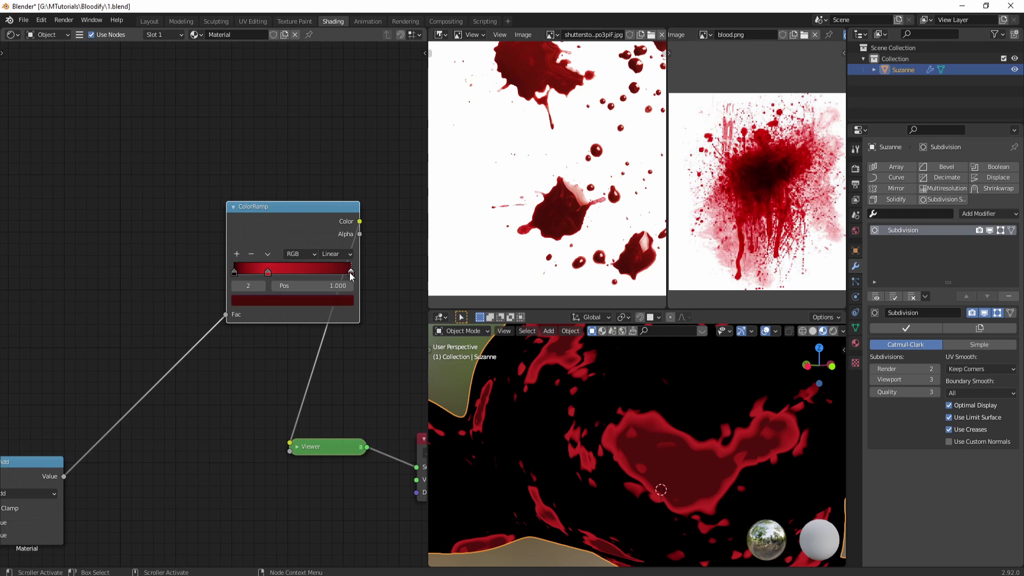
pyautogui.click(236, 254)
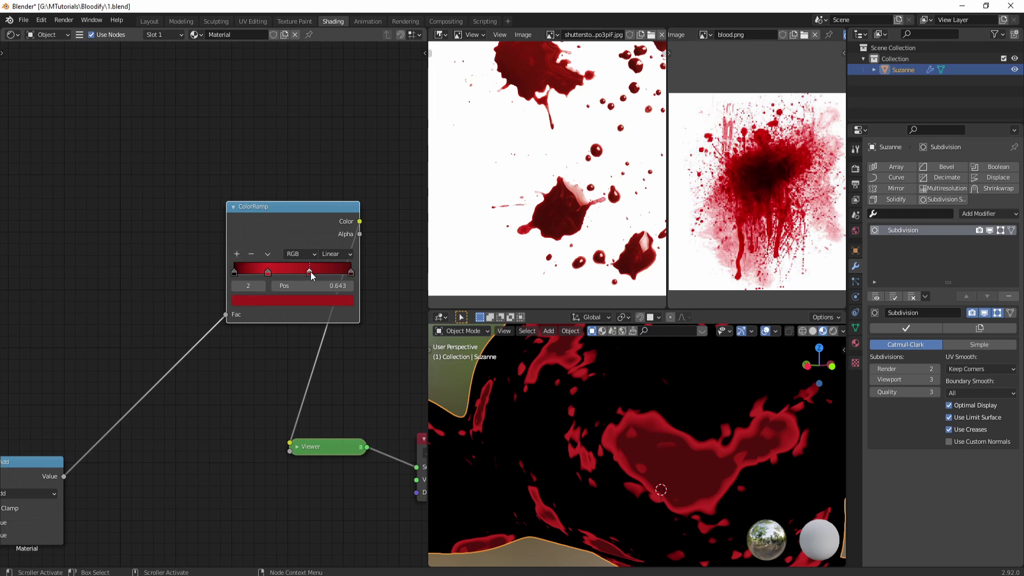
pyautogui.click(302, 307)
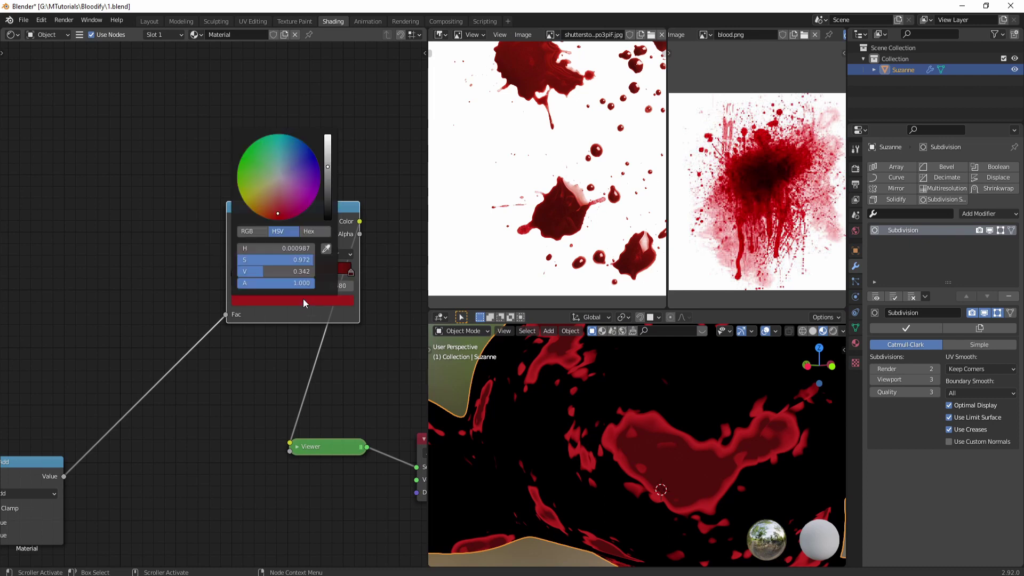
pyautogui.click(327, 255)
pyautogui.scroll(4, 539, 202)
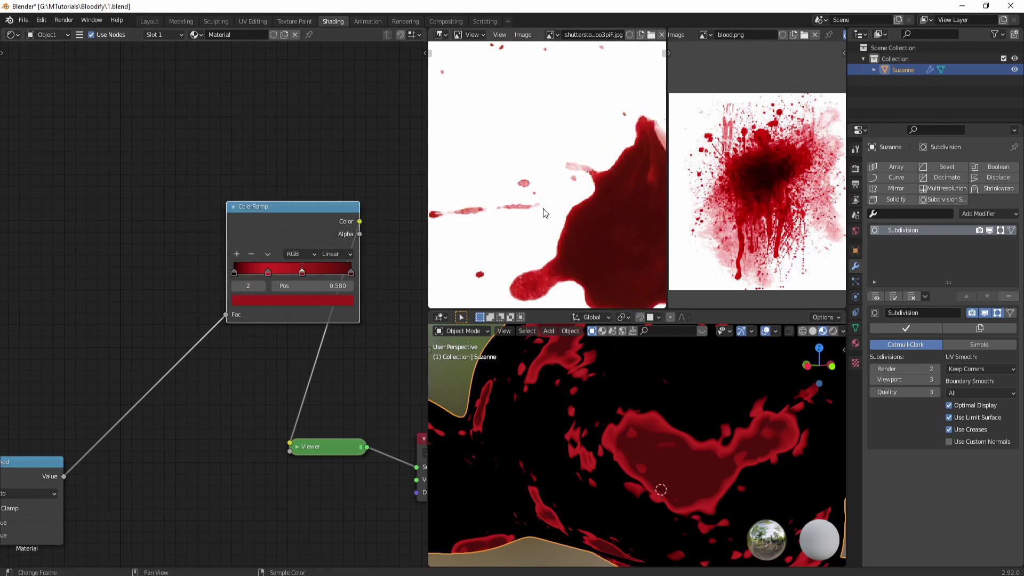
pyautogui.click(341, 255)
pyautogui.moveTo(302, 274); pyautogui.dragTo(265, 274)
pyautogui.moveTo(351, 273); pyautogui.dragTo(294, 274)
# Move the bright red stop toward the dark end of the ramp
pyautogui.scroll(-4, 549, 469)
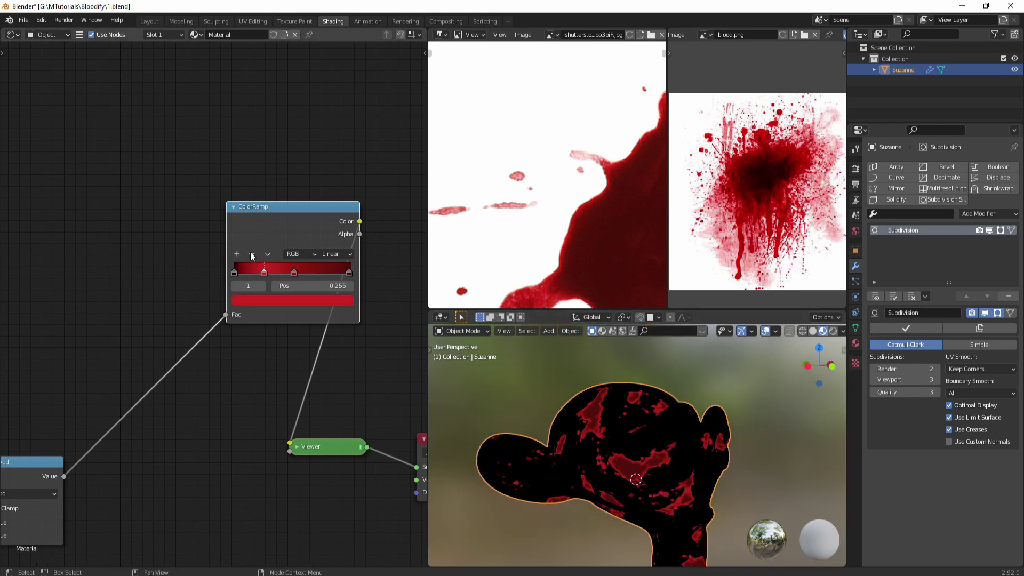
pyautogui.click(264, 272)
pyautogui.moveTo(264, 275); pyautogui.dragTo(233, 276)
pyautogui.scroll(4, 626, 473)
pyautogui.scroll(-1, 587, 241)
# Recolour the ramp's black starting stop to the pasted red
pyautogui.click(338, 301)
pyautogui.hotkey('ctrl', 'v')
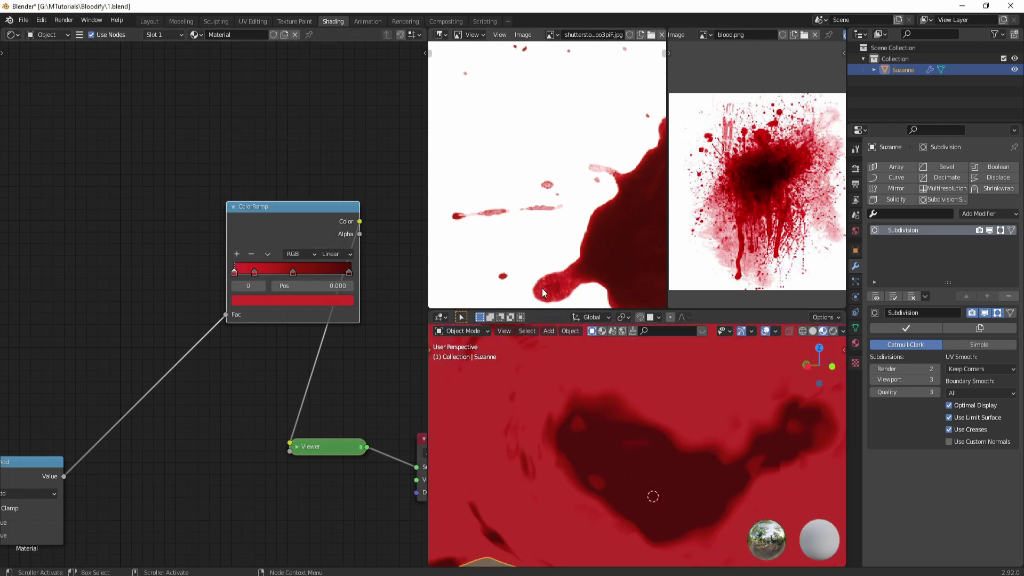
pyautogui.click(245, 302)
pyautogui.hotkey('ctrl', 'z')
pyautogui.scroll(-2, 241, 256)
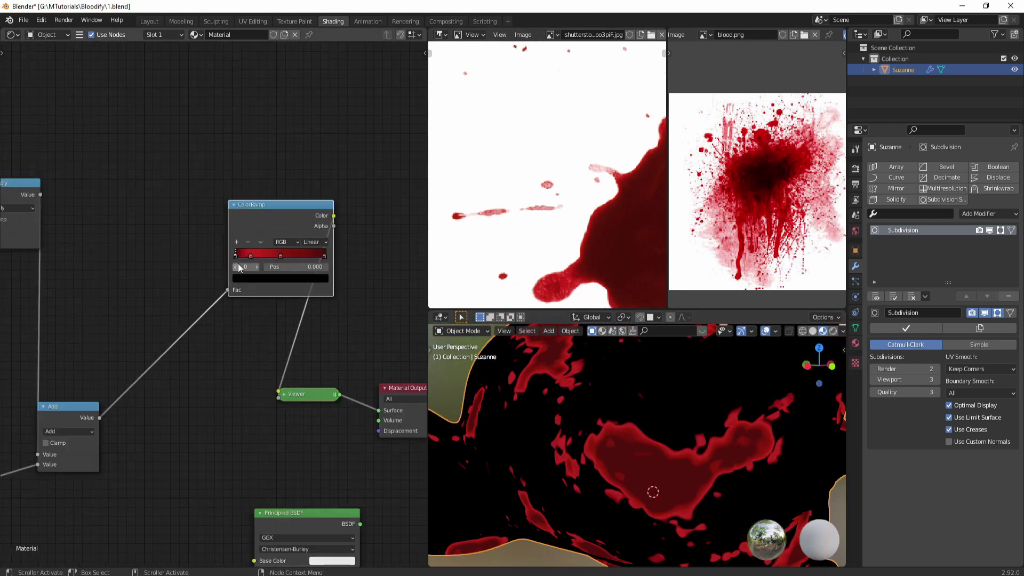
pyautogui.click(232, 256)
pyautogui.hotkey('ctrl', 'v')
pyautogui.click(233, 256)
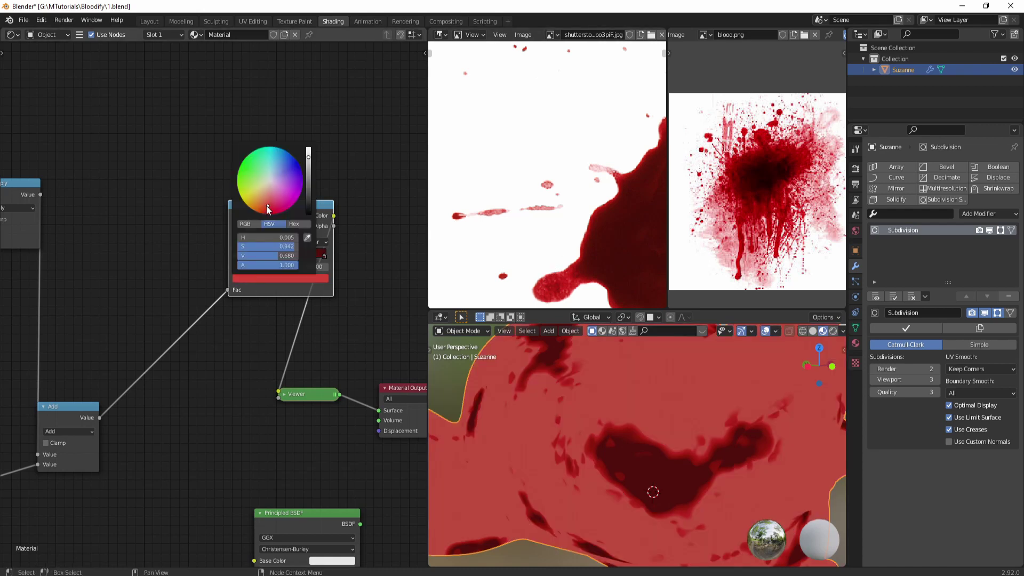
pyautogui.click(279, 254)
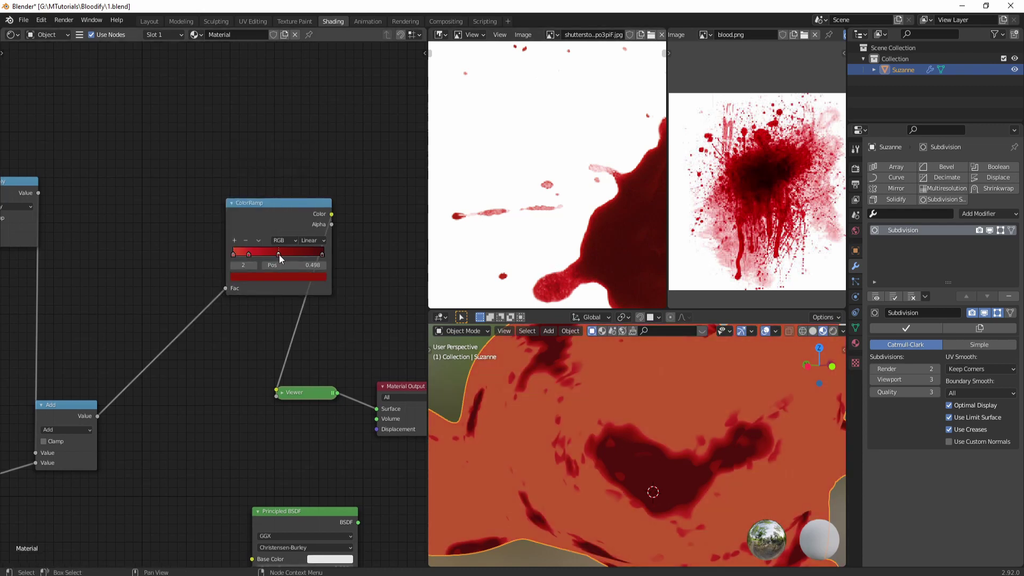
# Add a black-to-white ColorRamp via search 'colo' onto the link between Add and the red ramp
pyautogui.moveTo(285, 257); pyautogui.dragTo(283, 258)
pyautogui.moveTo(330, 437); pyautogui.dragTo(290, 450, button='middle')
pyautogui.hotkey('shift', 'a')
pyautogui.click(230, 437)
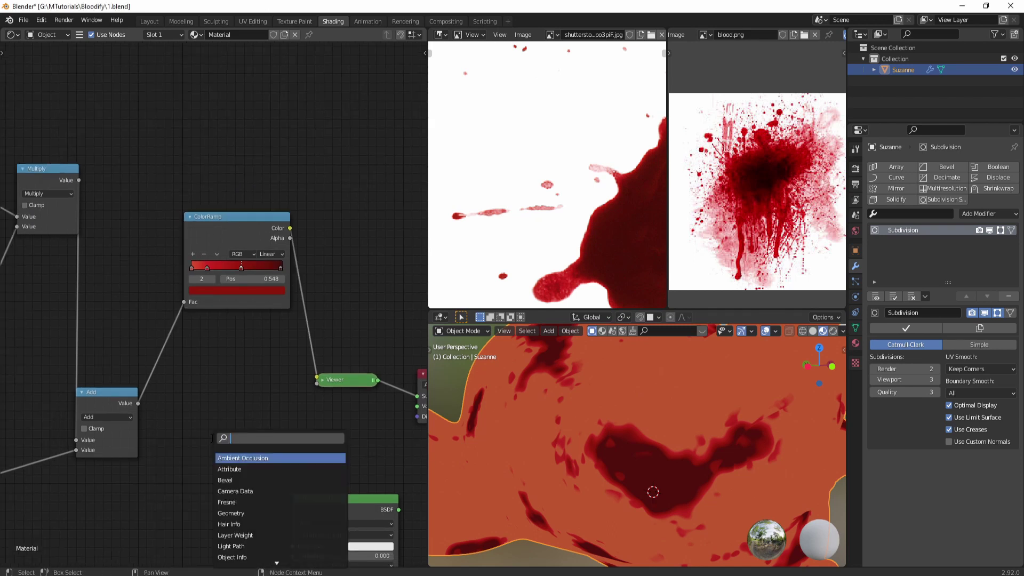
pyautogui.write('color')
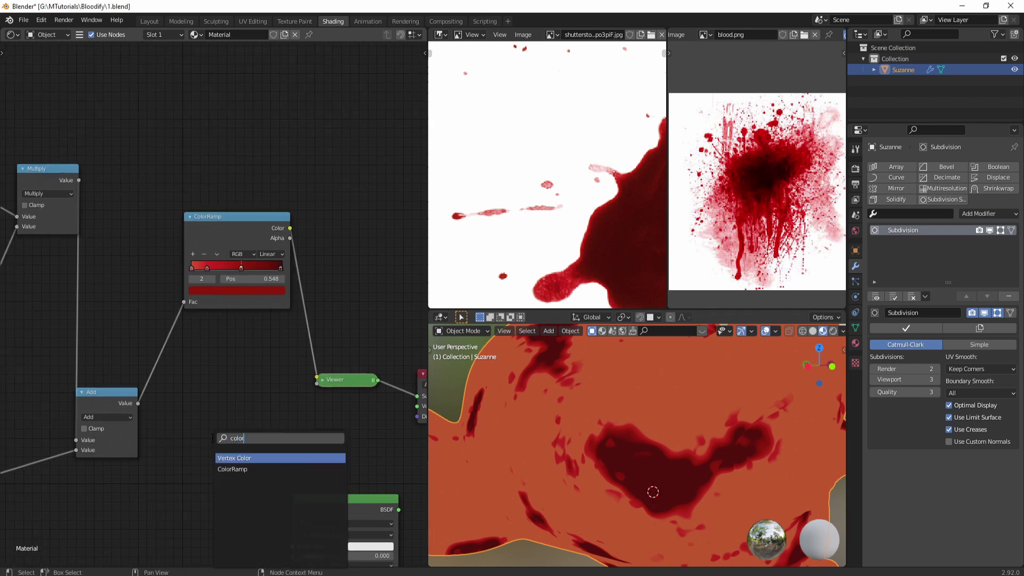
pyautogui.press('Down')
pyautogui.press('Return')
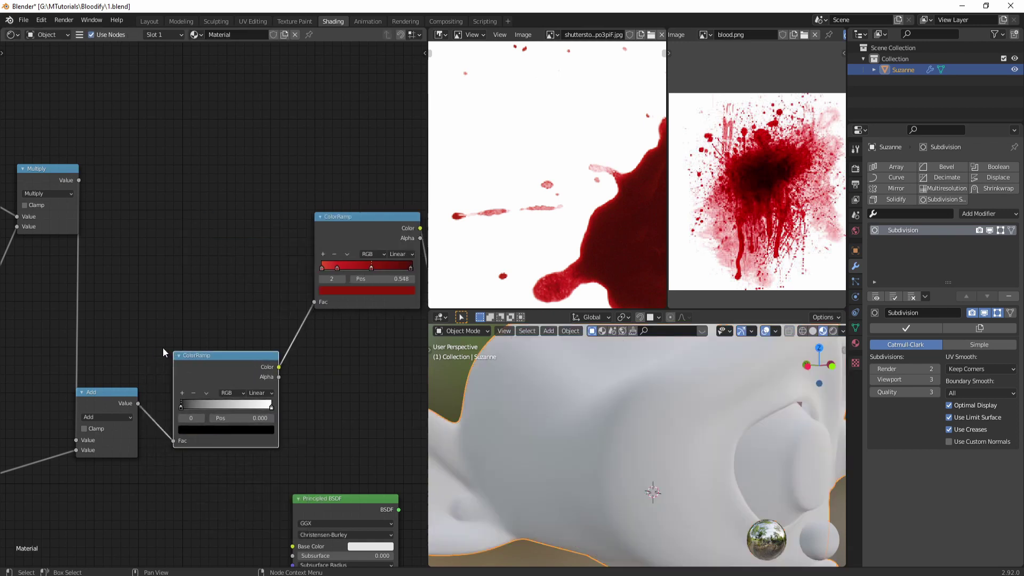
pyautogui.click(252, 363)
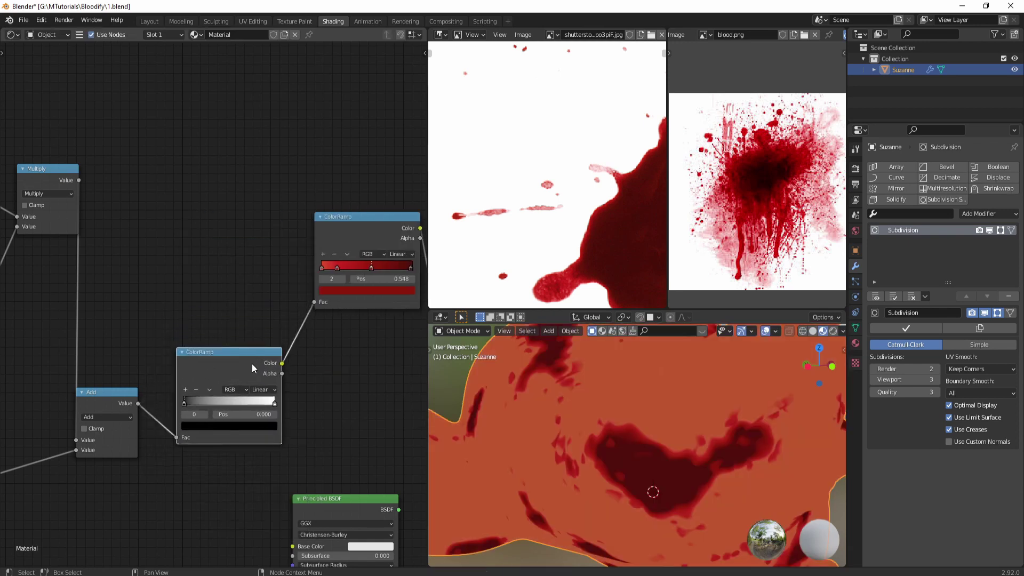
pyautogui.moveTo(322, 402); pyautogui.dragTo(210, 399, button='middle')
pyautogui.scroll(-1, 210, 399)
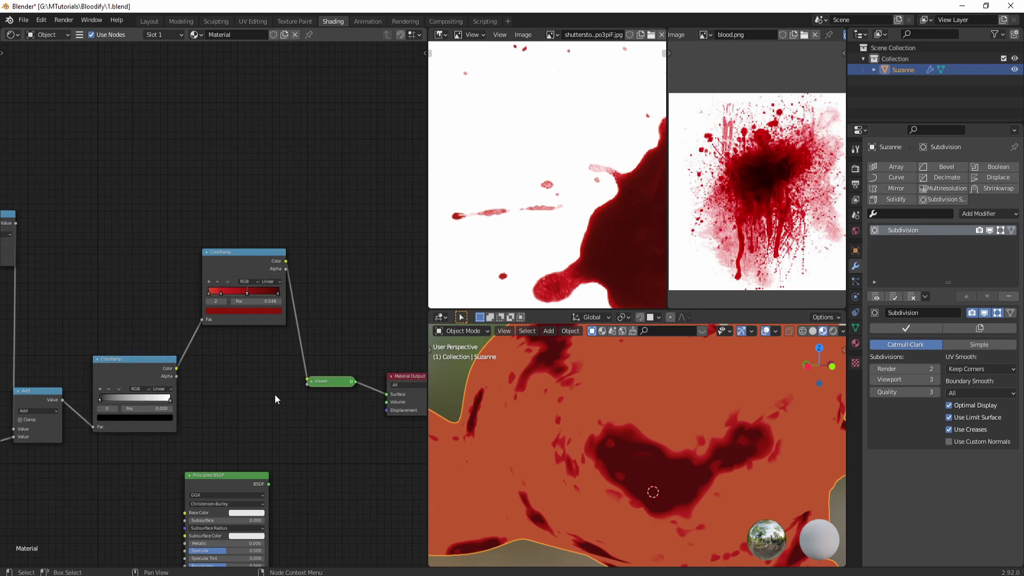
pyautogui.moveTo(274, 394); pyautogui.dragTo(202, 384, button='middle')
# Add a Principled BSDF and connect the blood ramp's Color to its Base Color
pyautogui.hotkey('shift', 'a')
pyautogui.click(306, 254)
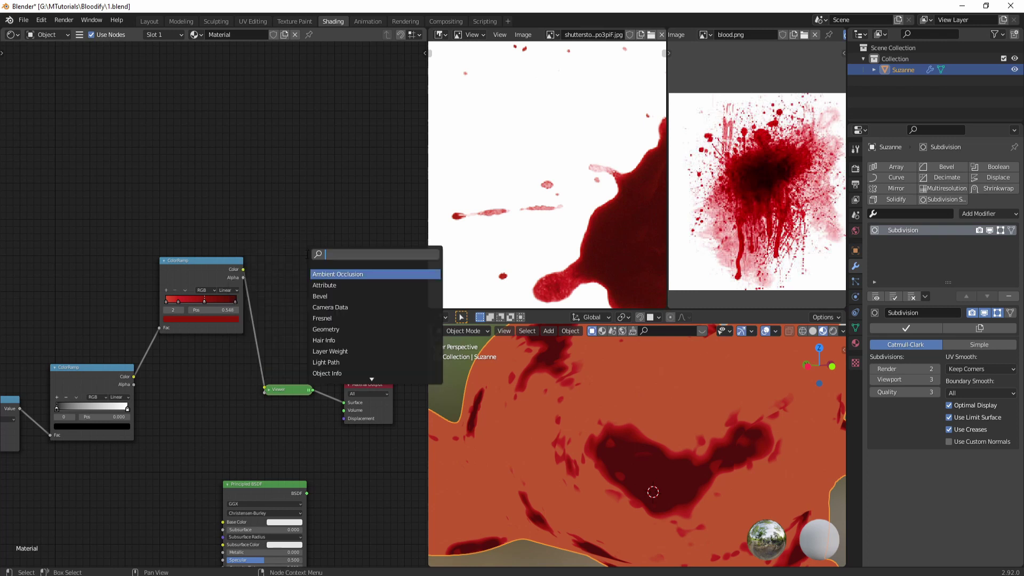
pyautogui.write('prince')
pyautogui.press('Return')
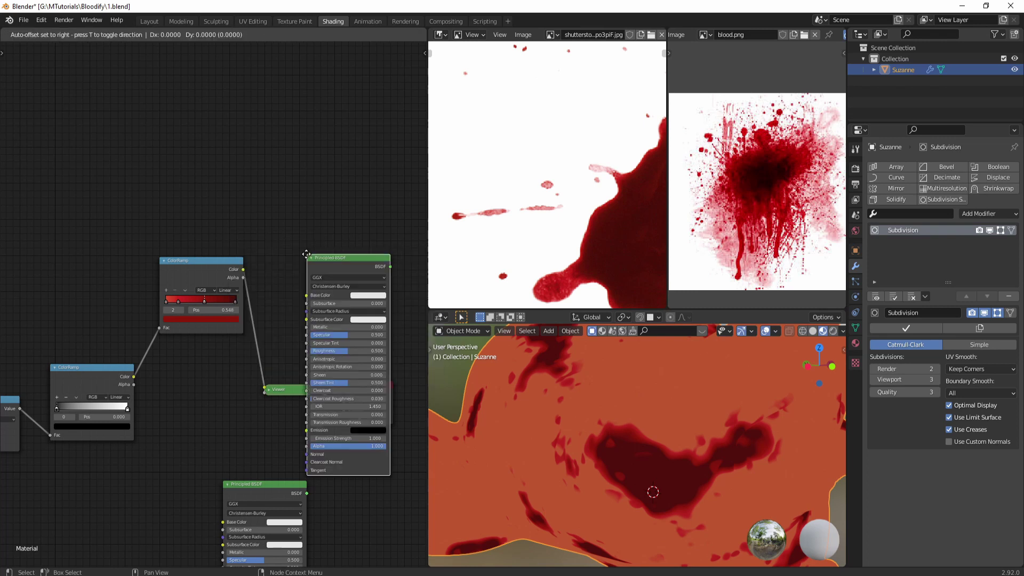
pyautogui.click(297, 111)
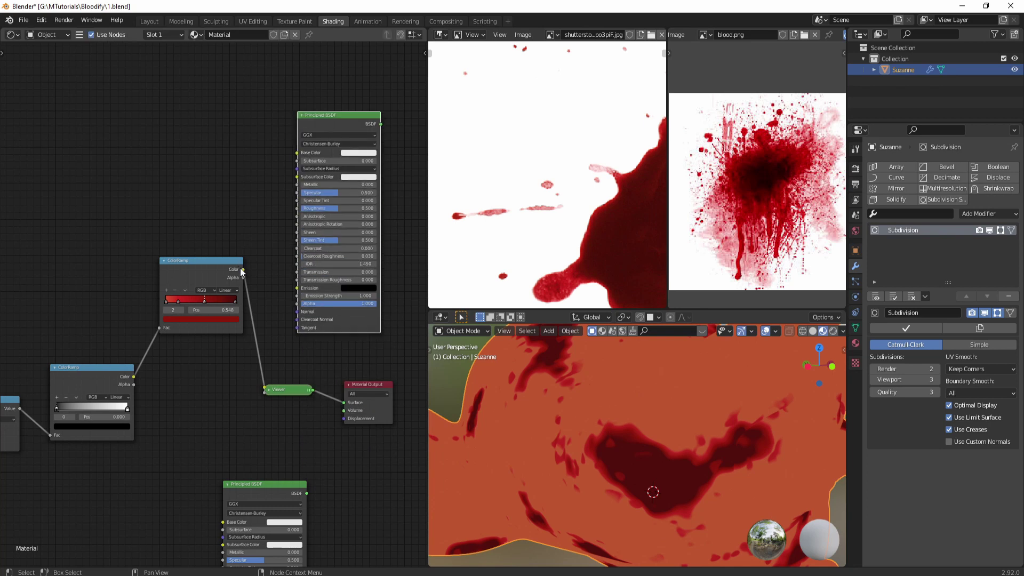
pyautogui.moveTo(243, 270); pyautogui.dragTo(298, 153)
# Make the new Principled BSDF the material output and move Material Output further right
pyautogui.click(357, 123)
pyautogui.keyDown('ctrl'); pyautogui.keyDown('shift'); pyautogui.click(356, 123); pyautogui.keyUp('shift'); pyautogui.keyUp('ctrl')
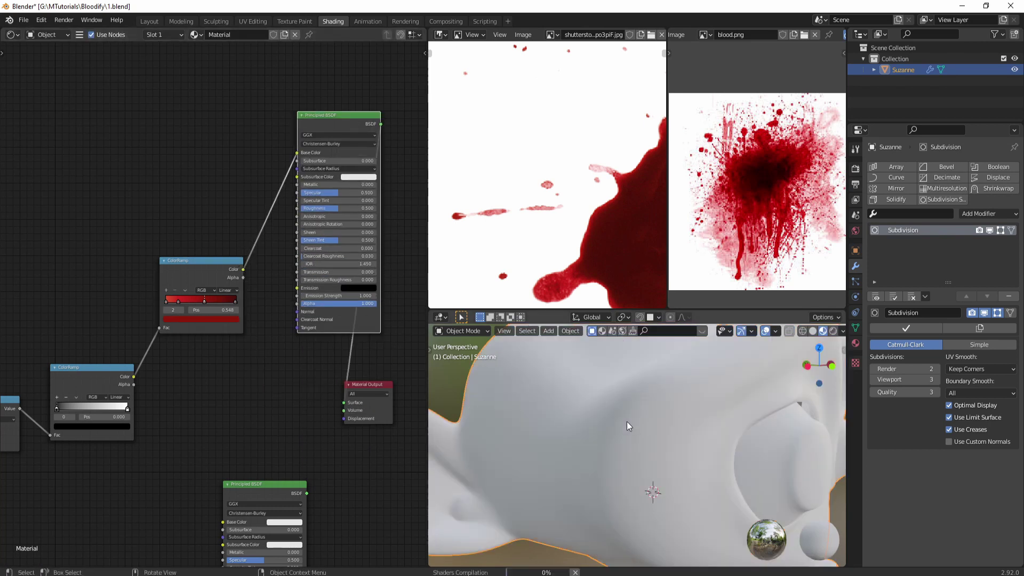
pyautogui.moveTo(679, 460)
pyautogui.mouseDown(button='middle')
pyautogui.moveTo(673, 444)
pyautogui.moveTo(690, 455)
pyautogui.mouseUp(button='middle')
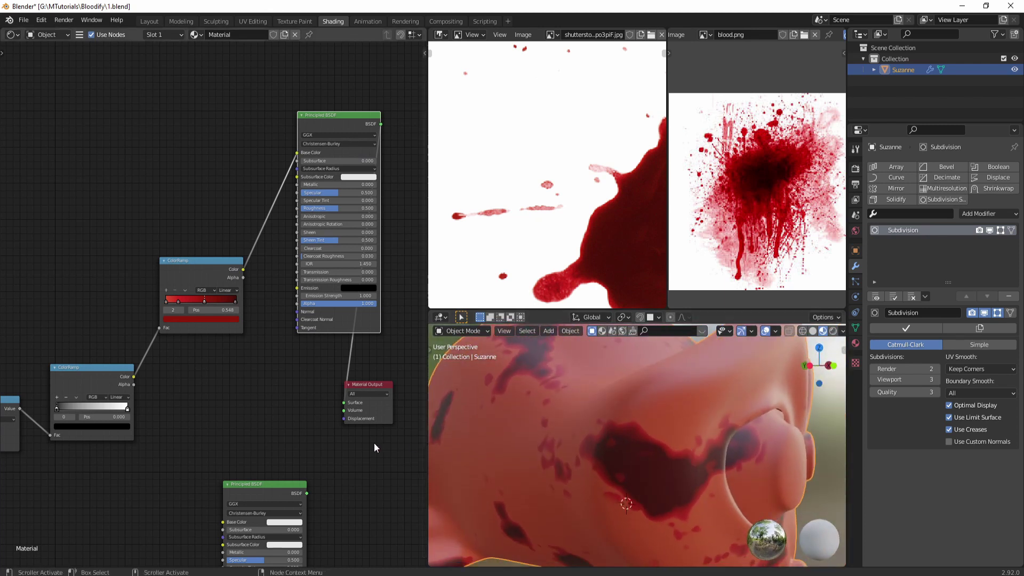
pyautogui.moveTo(346, 443); pyautogui.dragTo(322, 399, button='middle')
pyautogui.scroll(-1, 322, 399)
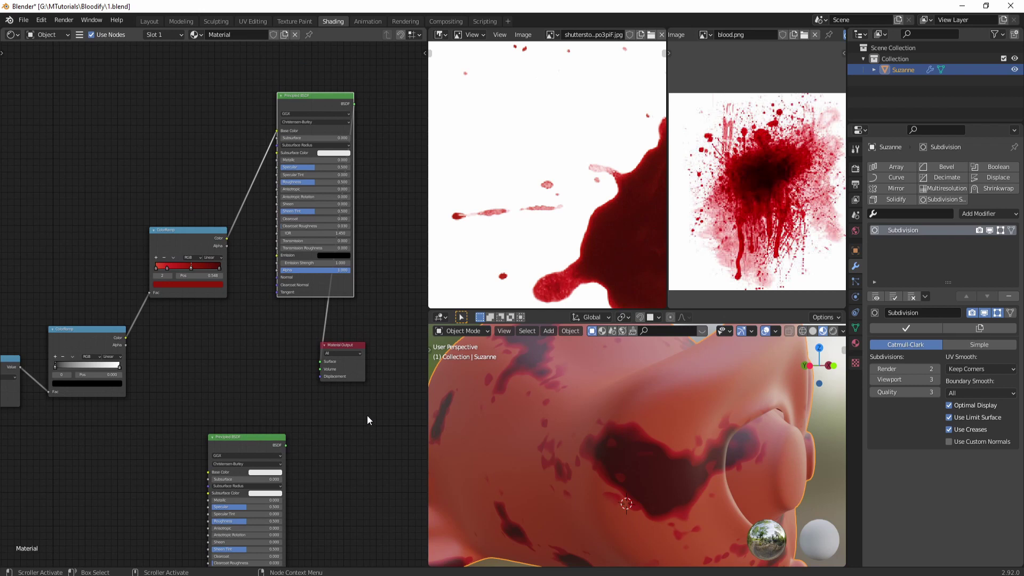
pyautogui.moveTo(350, 373); pyautogui.dragTo(444, 381)
pyautogui.moveTo(293, 367); pyautogui.dragTo(293, 332, button='middle')
pyautogui.scroll(-2, 296, 306)
# Connect the second, lower Principled BSDF to the Material Output and arrange the nodes
pyautogui.click(255, 386)
pyautogui.moveTo(255, 386); pyautogui.dragTo(352, 369)
pyautogui.moveTo(357, 356); pyautogui.dragTo(271, 349, button='middle')
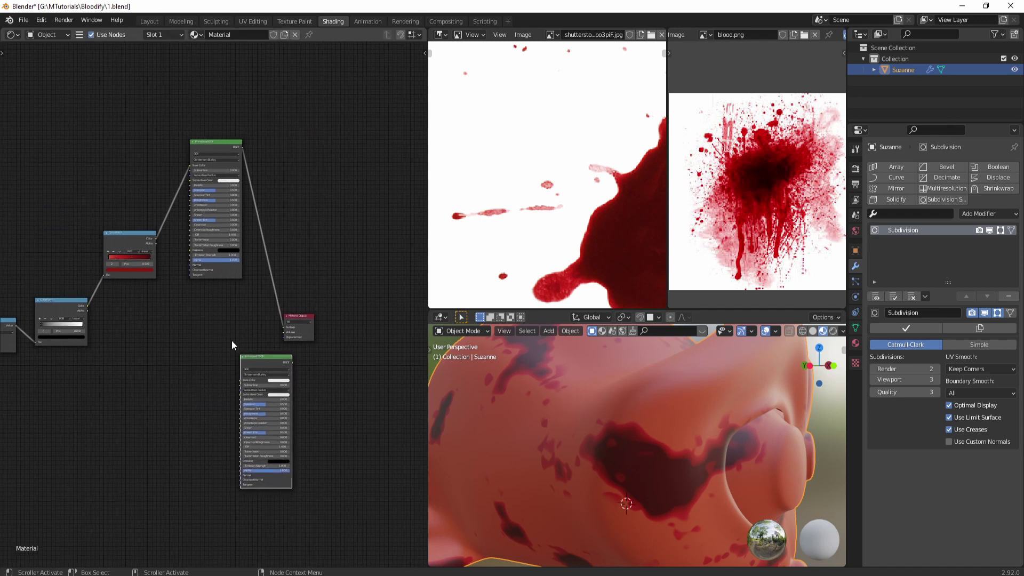
pyautogui.keyDown('ctrl'); pyautogui.keyDown('shift'); pyautogui.click(264, 362); pyautogui.keyUp('shift'); pyautogui.keyUp('ctrl')
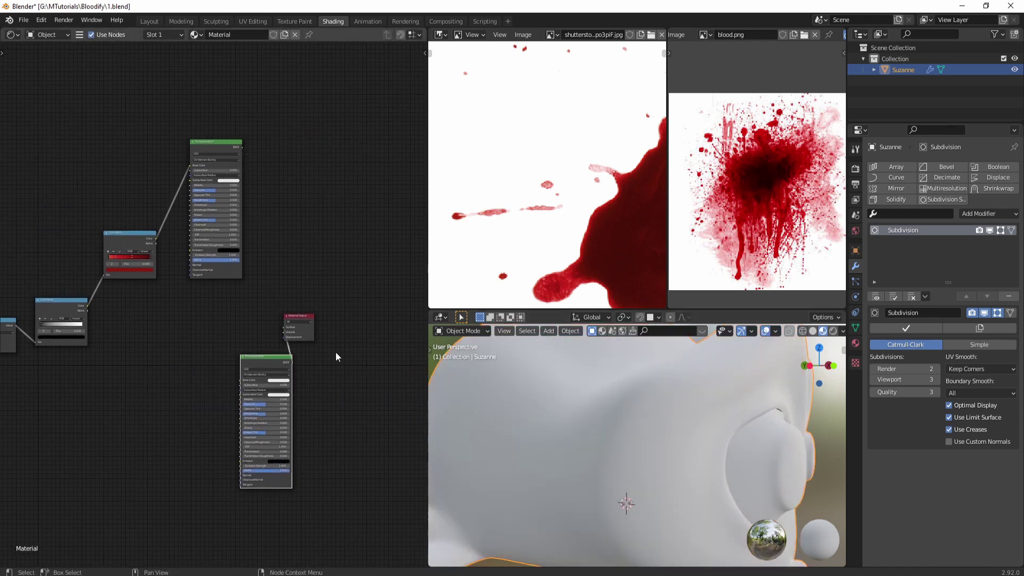
pyautogui.moveTo(309, 335); pyautogui.dragTo(381, 356)
pyautogui.moveTo(664, 421); pyautogui.dragTo(693, 425, button='middle')
pyautogui.scroll(1, 364, 358)
pyautogui.moveTo(299, 322); pyautogui.dragTo(288, 335, button='middle')
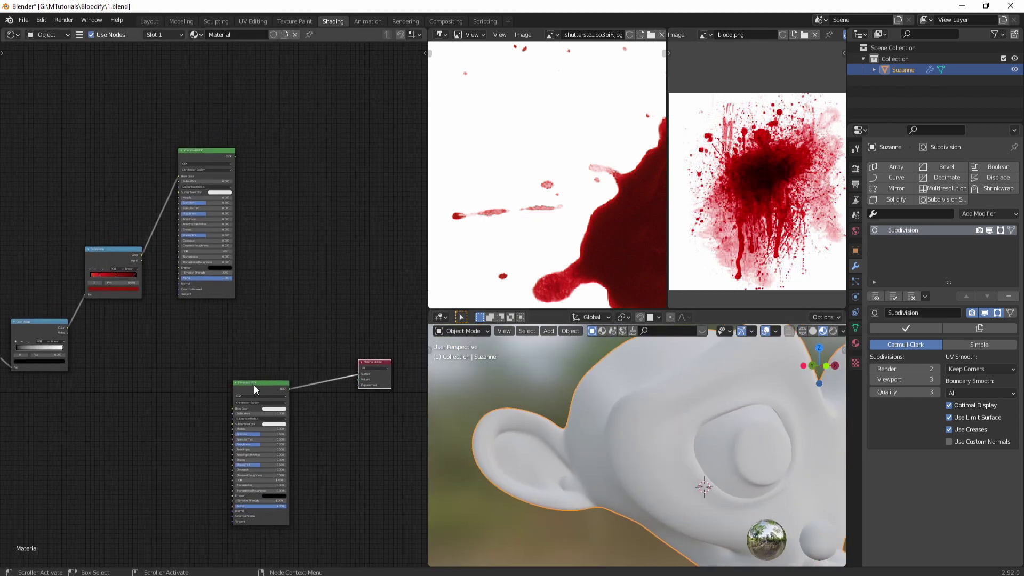
pyautogui.moveTo(254, 386); pyautogui.dragTo(203, 395)
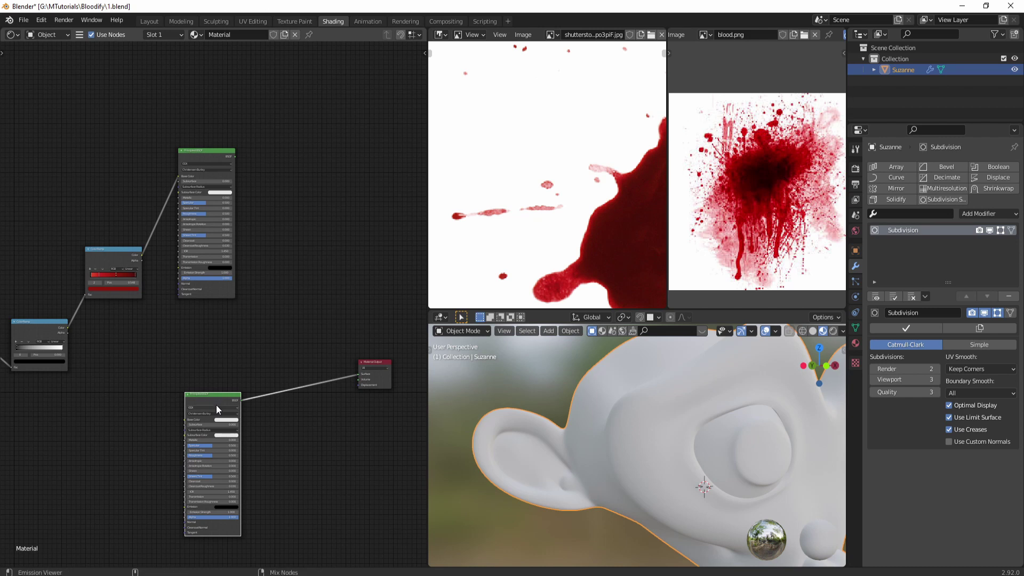
# Insert a Mix Shader between the two Principled BSDFs and the Material Output
pyautogui.keyDown('ctrl'); pyautogui.keyDown('shift'); pyautogui.moveTo(216, 405); pyautogui.dragTo(217, 290, button='right'); pyautogui.keyUp('shift'); pyautogui.keyUp('ctrl')
pyautogui.scroll(2, 272, 309)
pyautogui.moveTo(277, 295); pyautogui.dragTo(328, 330)
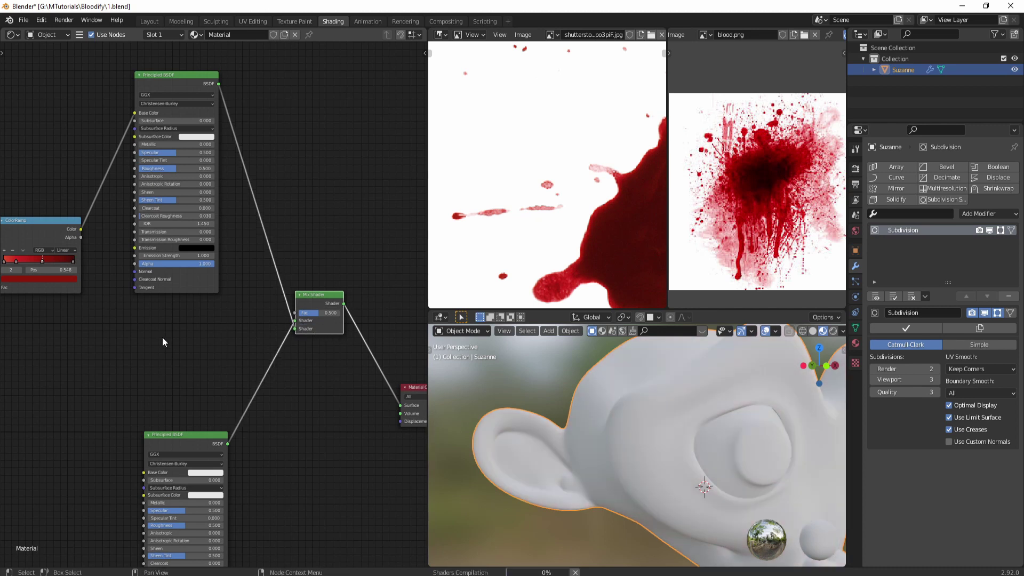
pyautogui.scroll(-1, 162, 338)
# Link the mask ColorRamp's Color output to the Mix Shader's Fac
pyautogui.moveTo(162, 338); pyautogui.dragTo(270, 316, button='middle')
pyautogui.moveTo(169, 326); pyautogui.dragTo(102, 329, button='middle')
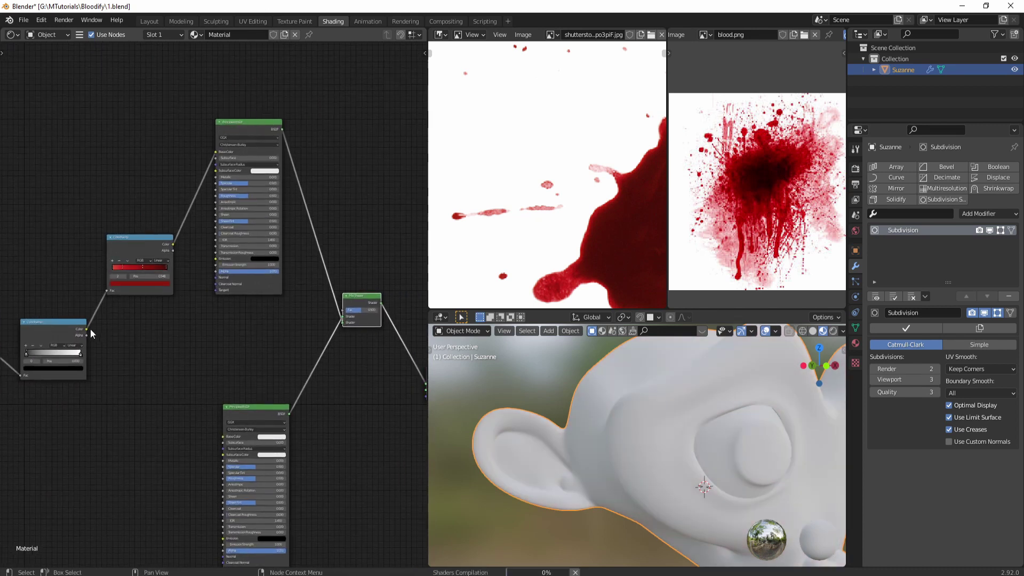
pyautogui.moveTo(86, 329); pyautogui.dragTo(339, 311)
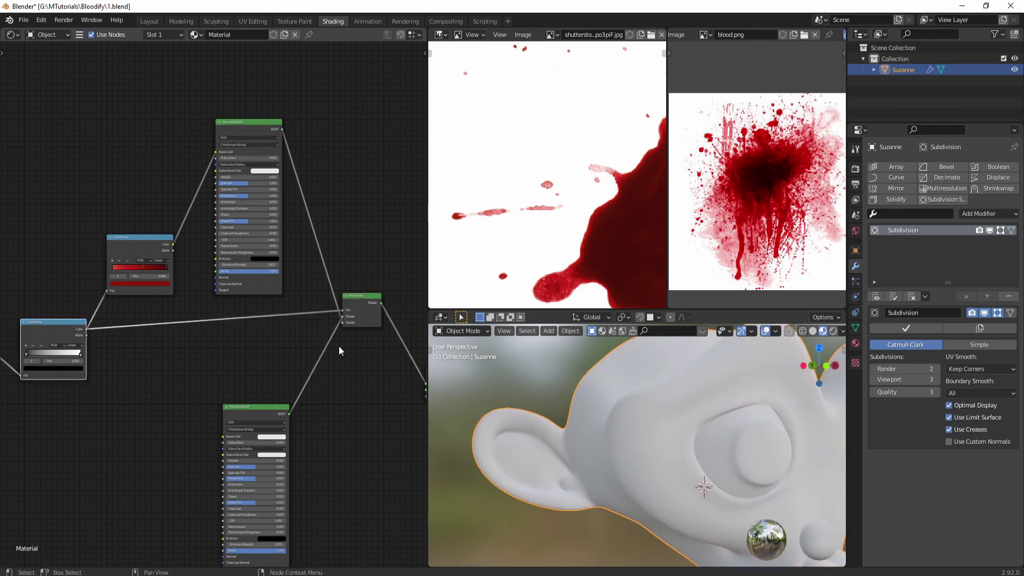
pyautogui.moveTo(389, 359); pyautogui.dragTo(320, 355, button='middle')
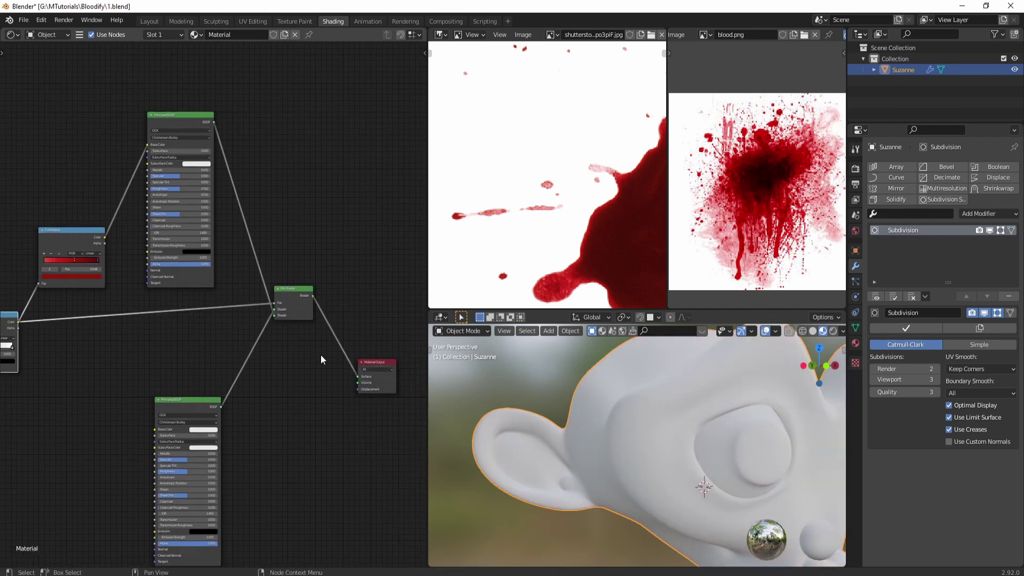
pyautogui.moveTo(572, 419); pyautogui.dragTo(701, 429, button='middle')
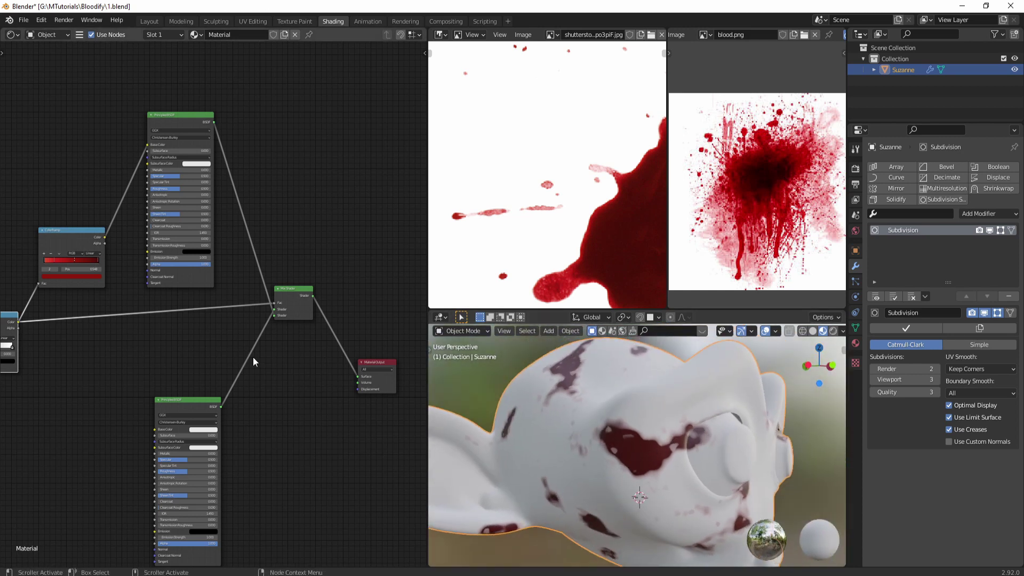
pyautogui.moveTo(201, 354); pyautogui.dragTo(244, 348, button='middle')
pyautogui.scroll(1, 244, 347)
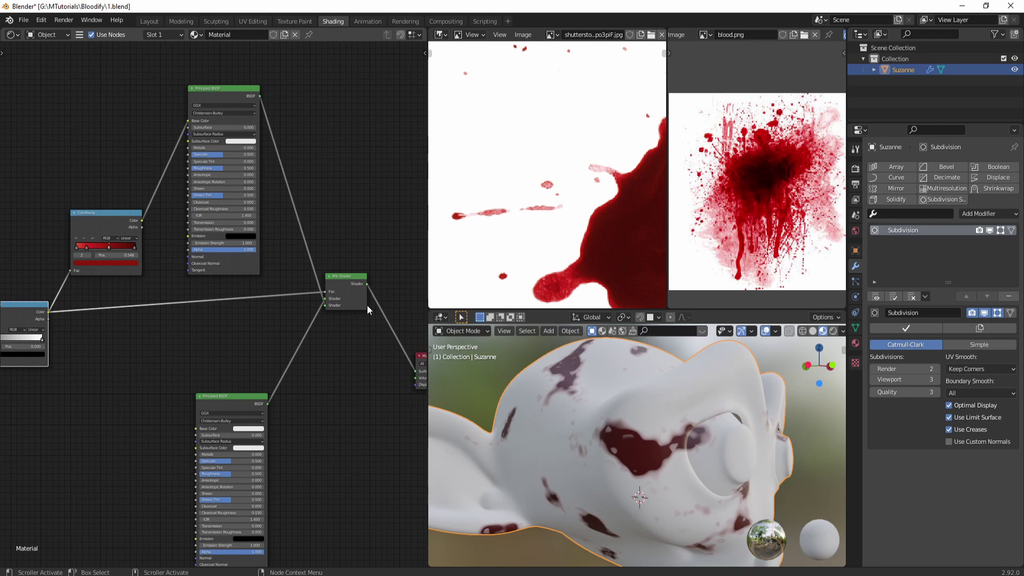
pyautogui.moveTo(623, 452); pyautogui.dragTo(620, 455, button='middle')
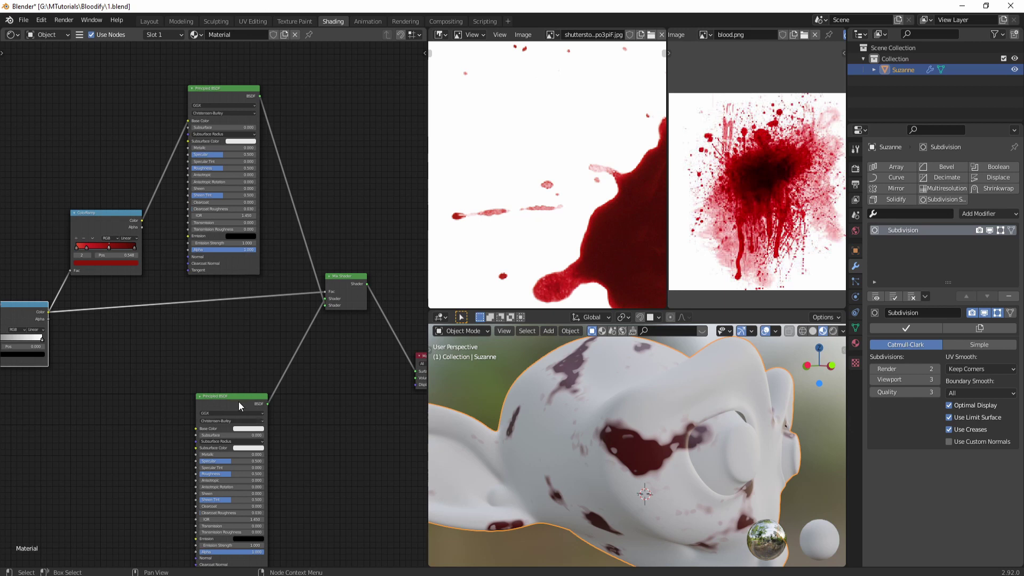
# Drop a Math node on the mask link, set to Greater Than with threshold 0.001
pyautogui.moveTo(166, 348); pyautogui.dragTo(235, 351, button='middle')
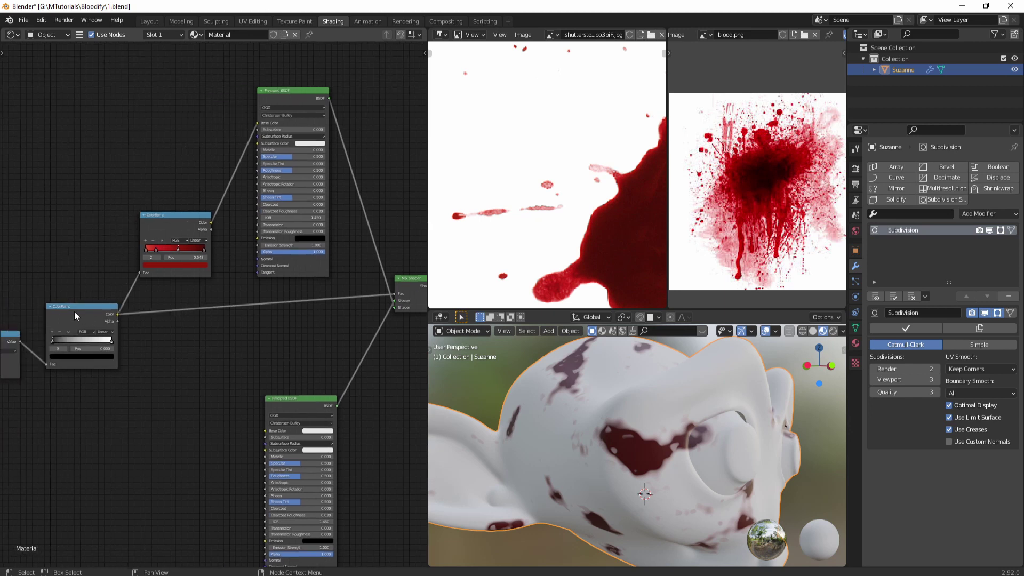
pyautogui.hotkey('shift', 'a')
pyautogui.click(206, 341)
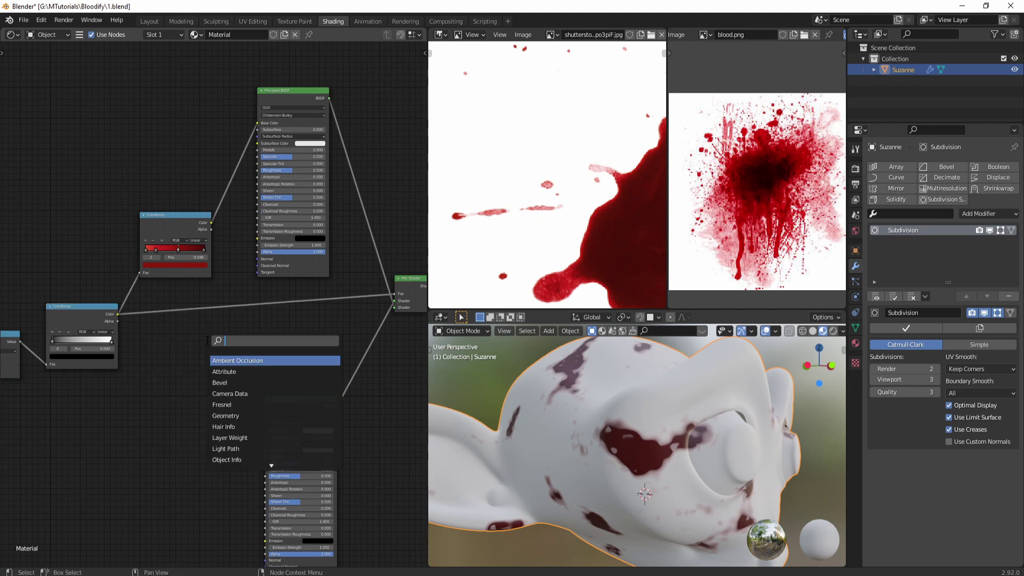
pyautogui.write('add')
pyautogui.press('Return')
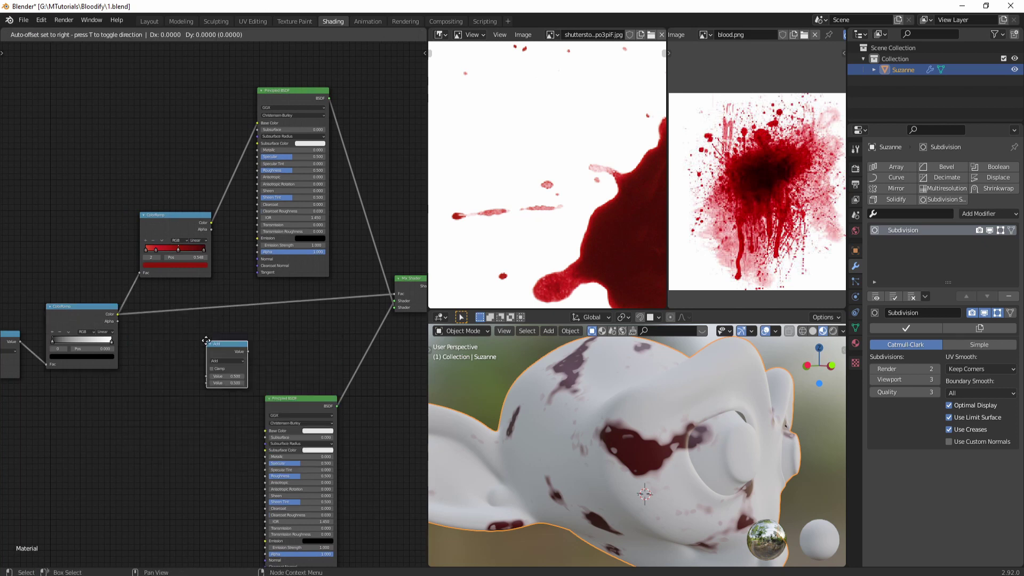
pyautogui.click(243, 295)
pyautogui.click(259, 316)
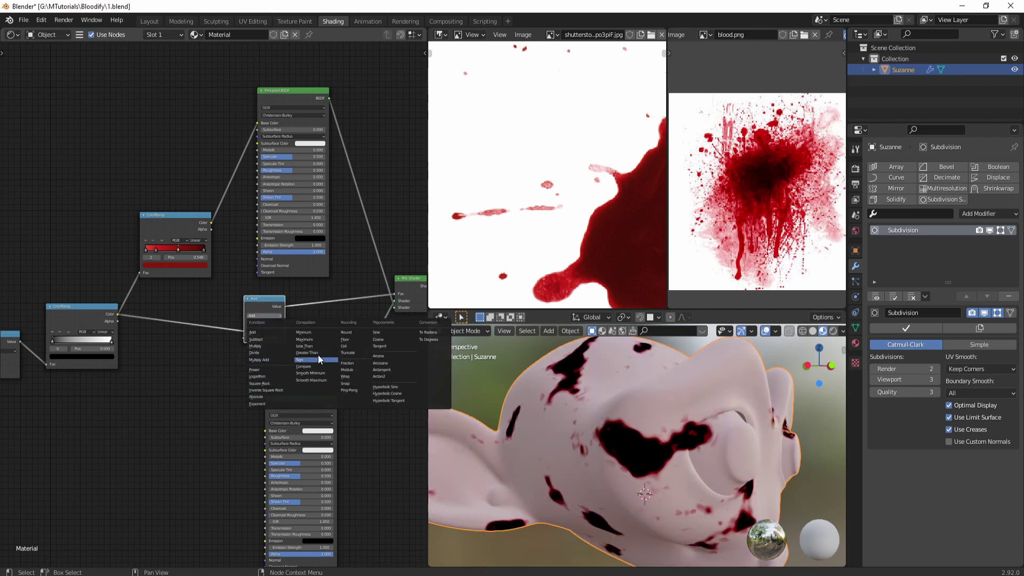
pyautogui.click(319, 353)
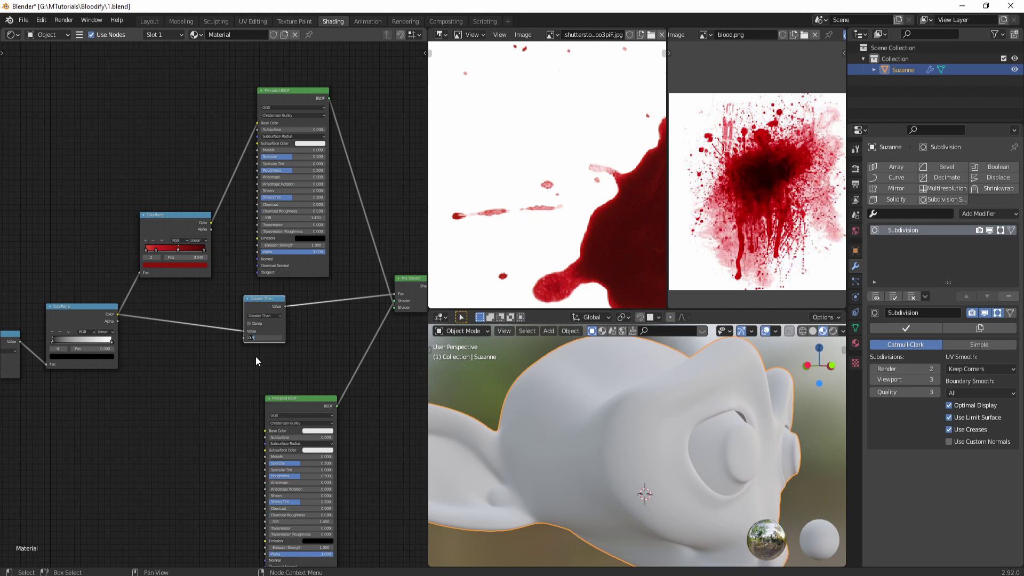
pyautogui.scroll(5, 255, 357)
pyautogui.click(292, 307)
pyautogui.write('0.001')
pyautogui.press('Return')
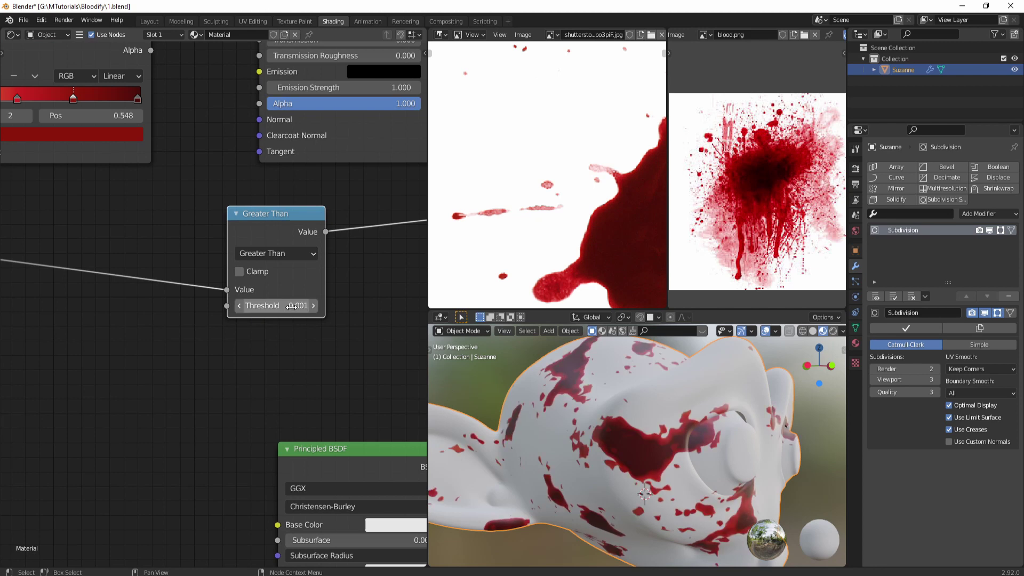
# Preview the black-and-white mask, then the full blood material on Suzanne again
pyautogui.scroll(-3, 267, 370)
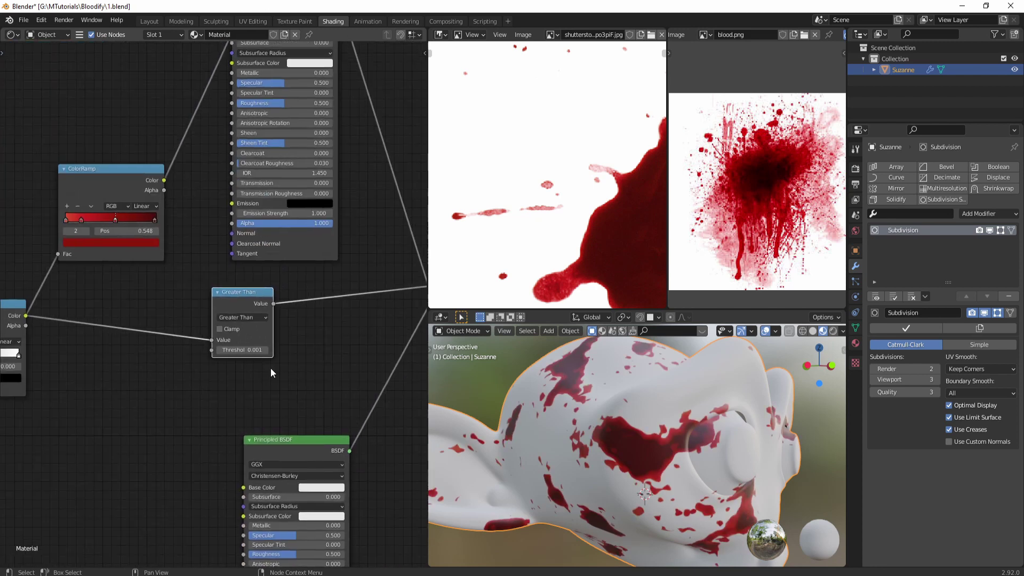
pyautogui.scroll(-2, 270, 367)
pyautogui.keyDown('ctrl'); pyautogui.keyDown('shift'); pyautogui.click(51, 335); pyautogui.keyUp('shift'); pyautogui.keyUp('ctrl')
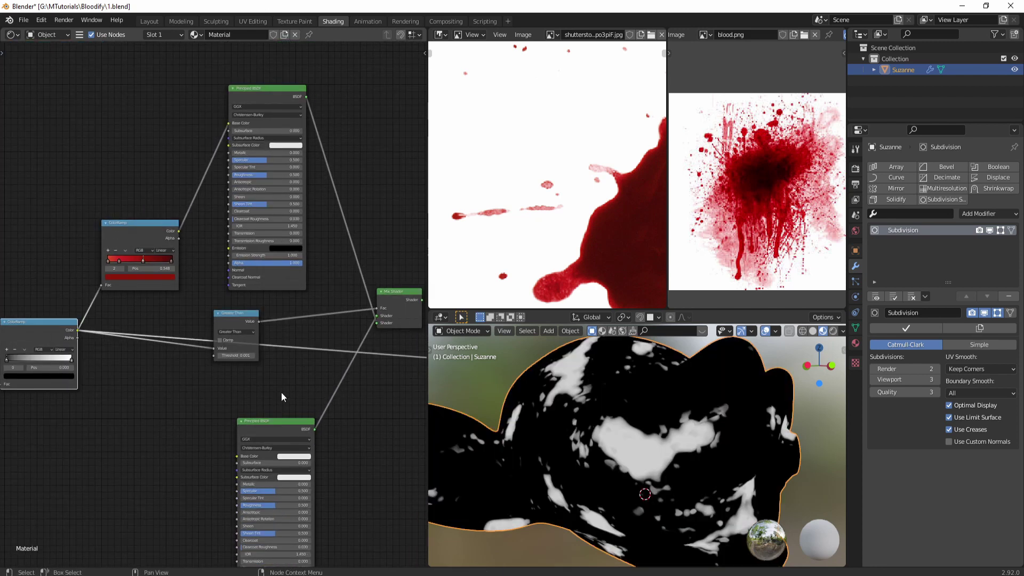
pyautogui.scroll(3, 655, 476)
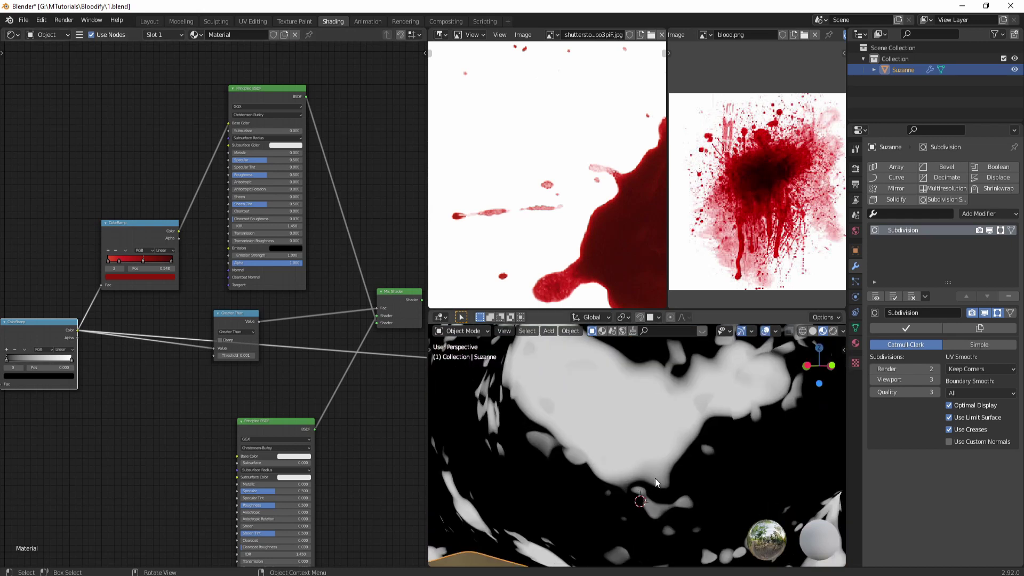
pyautogui.moveTo(376, 406); pyautogui.dragTo(292, 421, button='middle')
pyautogui.keyDown('ctrl'); pyautogui.keyDown('shift'); pyautogui.click(329, 333); pyautogui.keyUp('shift'); pyautogui.keyUp('ctrl')
pyautogui.scroll(-3, 652, 425)
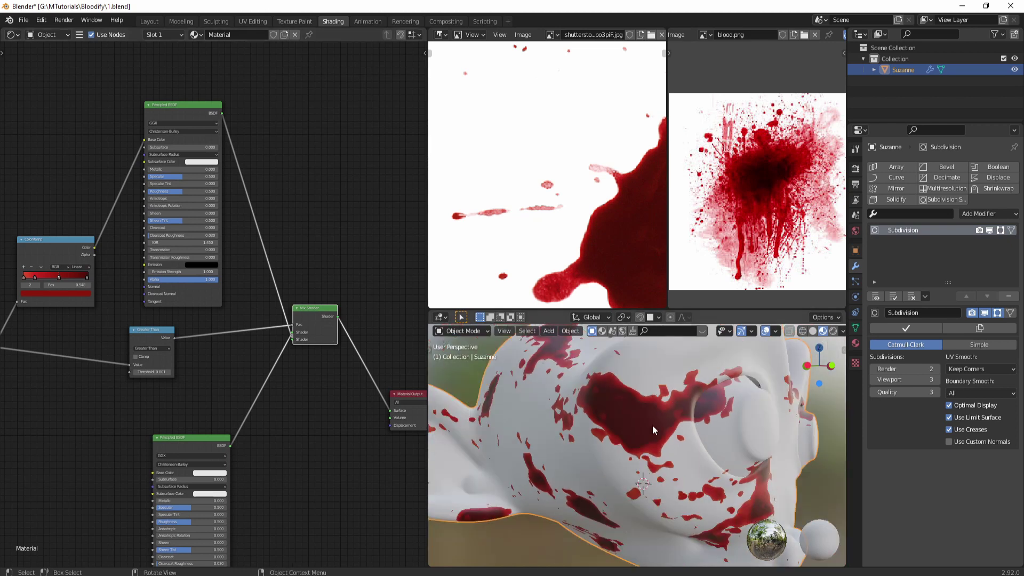
pyautogui.moveTo(652, 425); pyautogui.dragTo(672, 456, button='middle')
pyautogui.scroll(3, 635, 451)
pyautogui.scroll(-1, 642, 455)
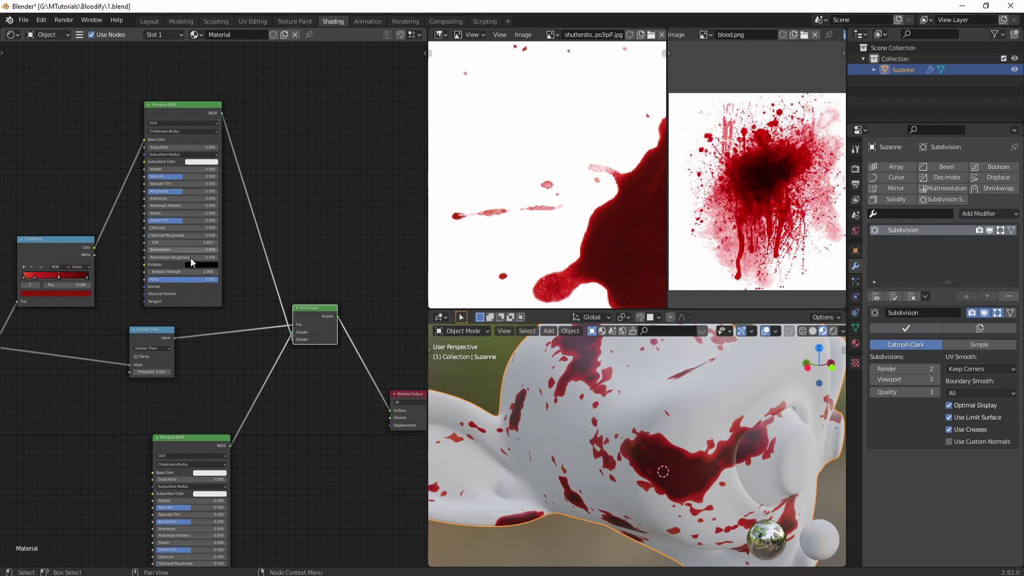
# Preview the Subtract node's black-and-white mask output on Suzanne
pyautogui.moveTo(65, 390); pyautogui.dragTo(198, 442, button='middle')
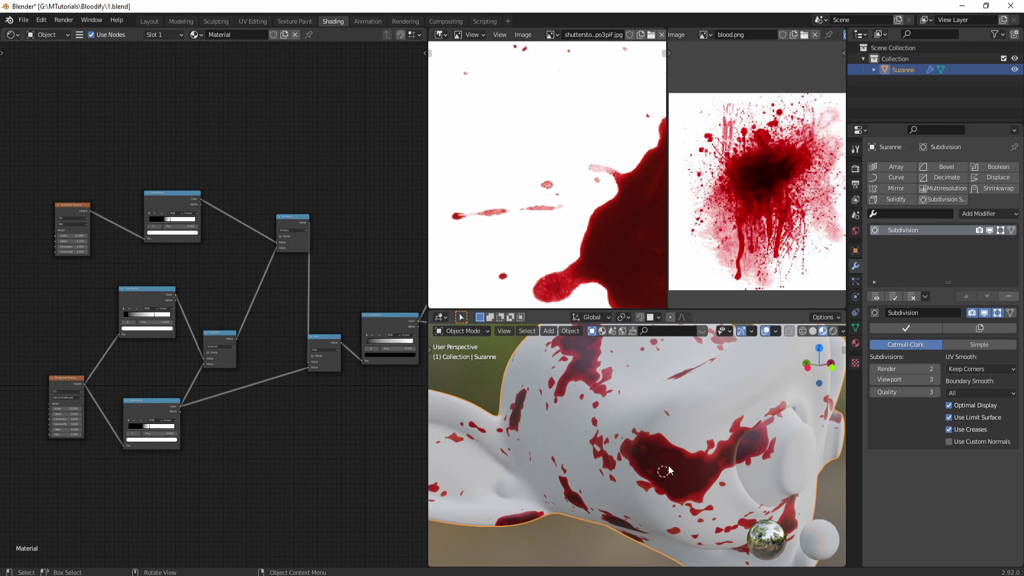
pyautogui.moveTo(668, 510); pyautogui.dragTo(682, 478, button='middle')
pyautogui.scroll(2, 145, 356)
pyautogui.scroll(3, 152, 354)
pyautogui.scroll(-3, 189, 374)
pyautogui.keyDown('ctrl'); pyautogui.keyDown('shift'); pyautogui.click(175, 340); pyautogui.keyUp('shift'); pyautogui.keyUp('ctrl')
pyautogui.scroll(2, 286, 393)
pyautogui.scroll(-2, 222, 258)
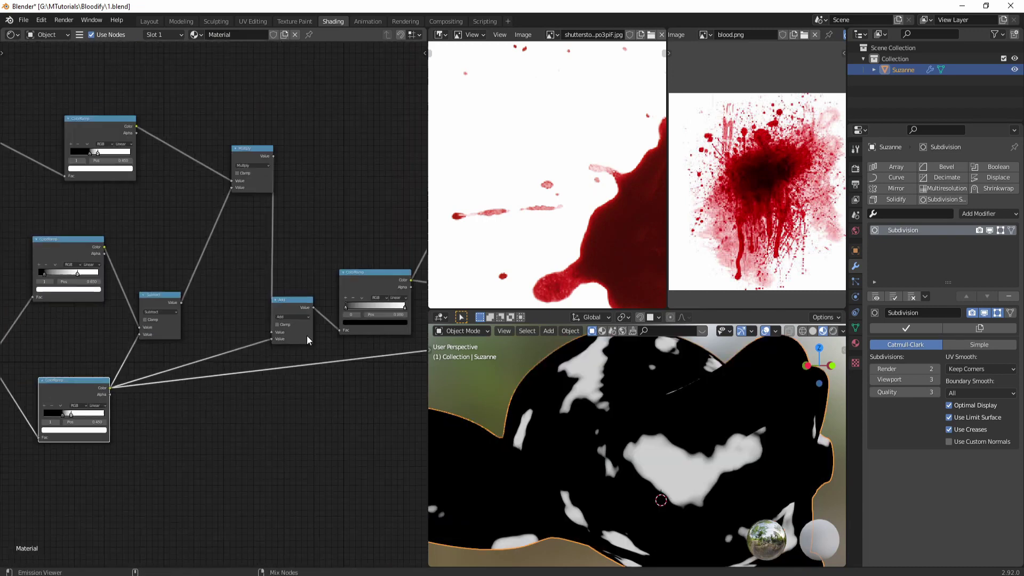
pyautogui.scroll(2, 227, 128)
# Move the bottom ColorRamp's white stop to 0.586 and set Musgrave Lacunarity to 3.800
pyautogui.moveTo(266, 90)
pyautogui.mouseDown()
pyautogui.moveTo(277, 89)
pyautogui.moveTo(247, 89)
pyautogui.moveTo(265, 90)
pyautogui.mouseUp()
pyautogui.click(210, 506)
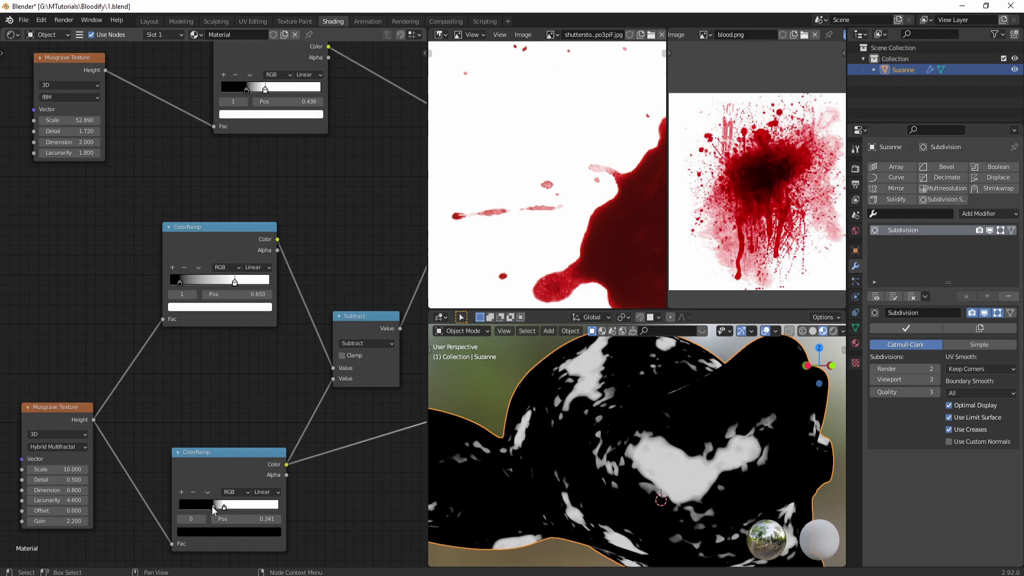
pyautogui.moveTo(225, 506); pyautogui.dragTo(241, 507)
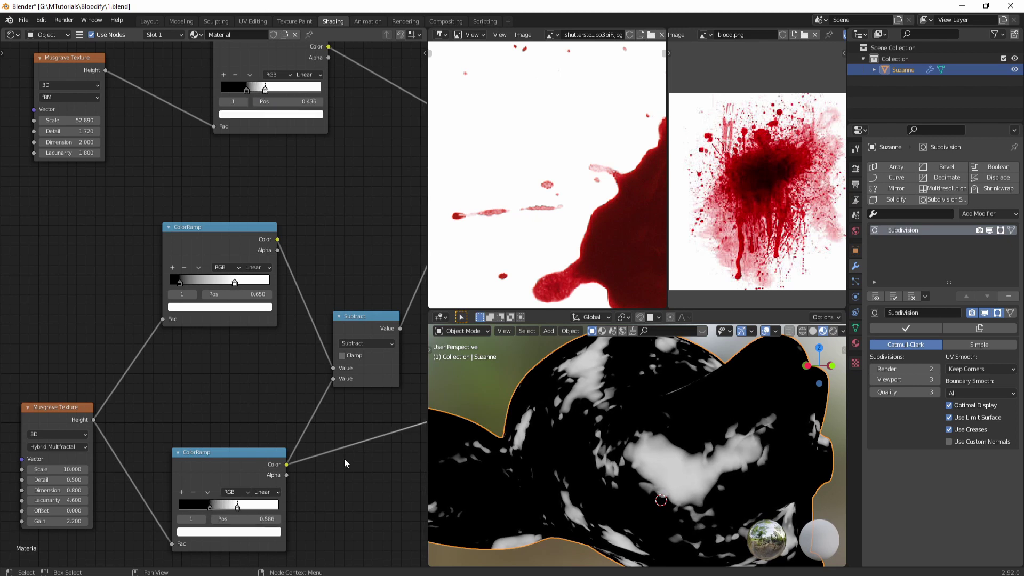
pyautogui.scroll(-2, 88, 470)
pyautogui.scroll(3, 88, 471)
pyautogui.moveTo(43, 457); pyautogui.dragTo(30, 457)
pyautogui.moveTo(134, 423); pyautogui.dragTo(140, 423)
pyautogui.scroll(-1, 123, 347)
pyautogui.keyDown('ctrl'); pyautogui.scroll(-3, 224, 415); pyautogui.keyUp('ctrl')
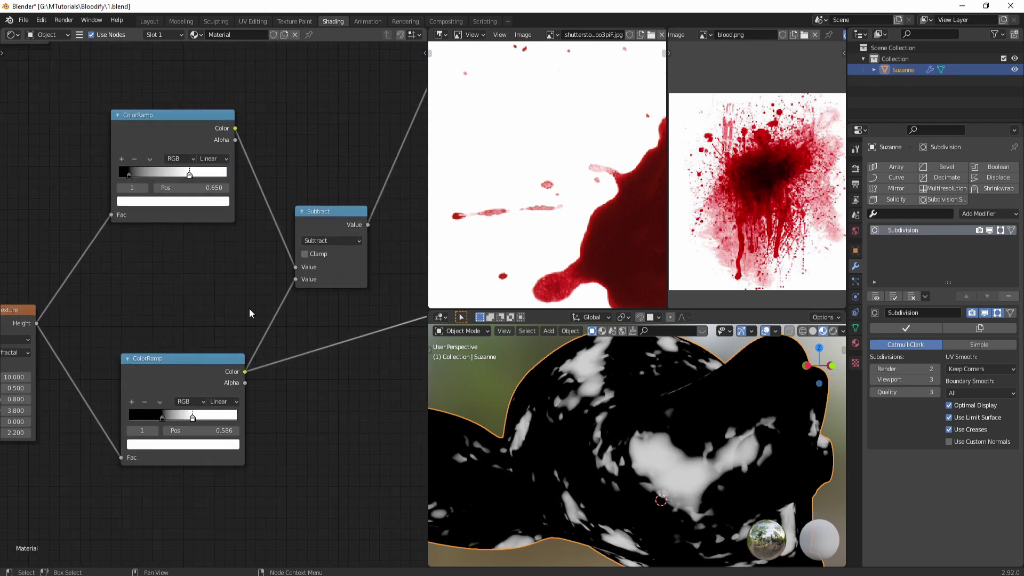
# Set top ramp stops to 0.750 and 0.118, bottom stop to 0.527, then preview the Mix Shader
pyautogui.moveTo(189, 175); pyautogui.dragTo(209, 176)
pyautogui.scroll(-1, 211, 317)
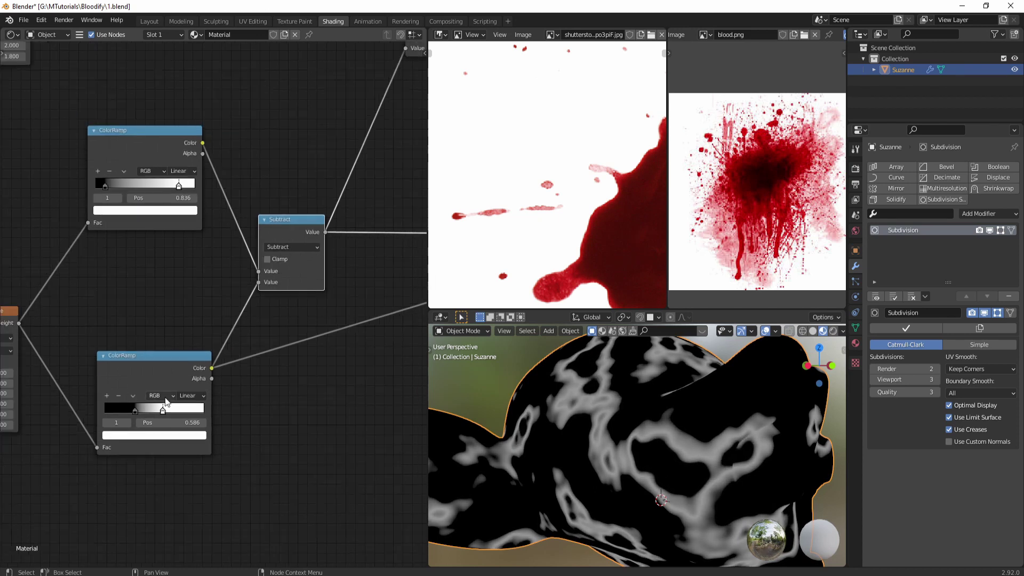
pyautogui.moveTo(163, 412); pyautogui.dragTo(152, 411)
pyautogui.scroll(-2, 153, 412)
pyautogui.keyDown('ctrl'); pyautogui.scroll(-2, 310, 320); pyautogui.keyUp('ctrl')
pyautogui.moveTo(79, 140); pyautogui.dragTo(70, 140)
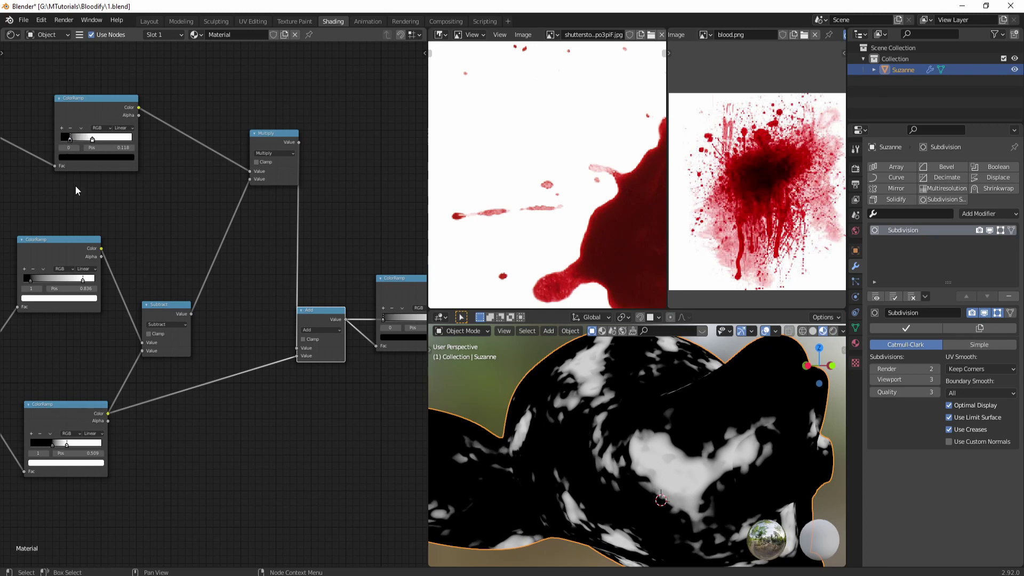
pyautogui.scroll(-3, 251, 425)
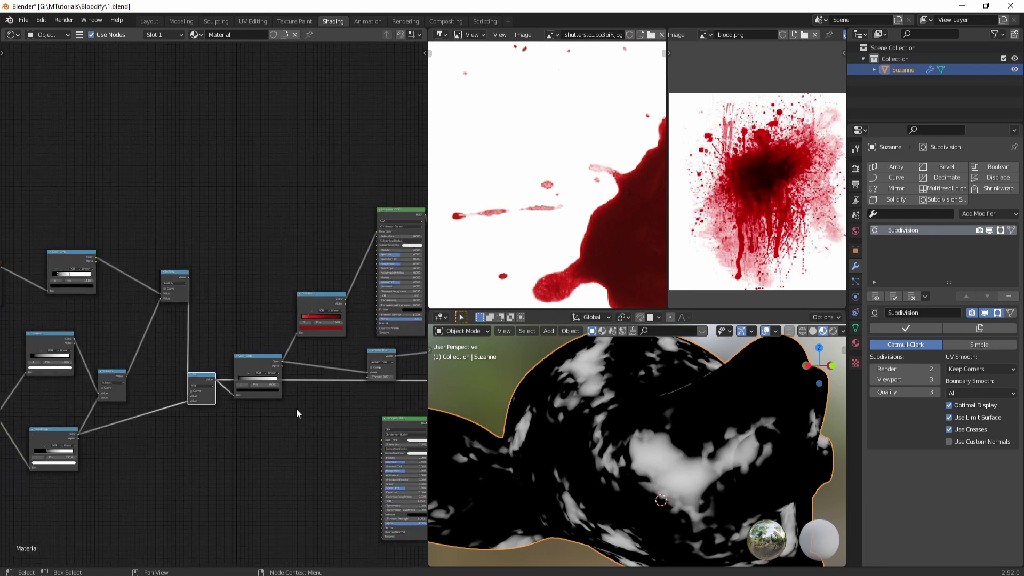
pyautogui.keyDown('ctrl'); pyautogui.scroll(-3, 304, 407); pyautogui.keyUp('ctrl')
pyautogui.keyDown('ctrl'); pyautogui.keyDown('shift'); pyautogui.click(395, 374); pyautogui.keyUp('shift'); pyautogui.keyUp('ctrl')
# Move the blood shader right and the red ColorRamp up to make room
pyautogui.moveTo(693, 457); pyautogui.dragTo(609, 465, button='middle')
pyautogui.moveTo(252, 341); pyautogui.dragTo(195, 256, button='middle')
pyautogui.scroll(2, 273, 281)
pyautogui.scroll(2, 293, 264)
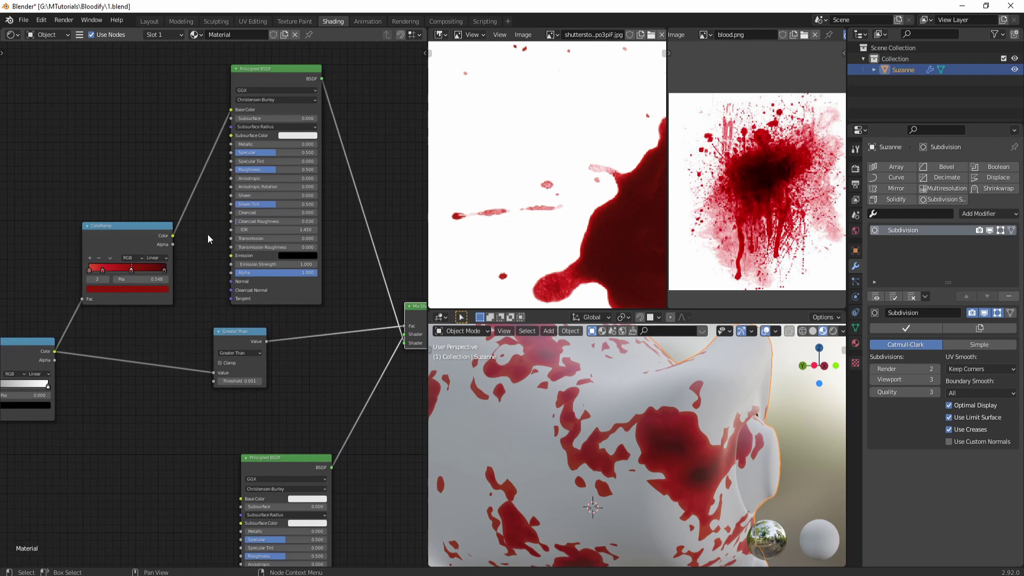
pyautogui.moveTo(272, 98); pyautogui.dragTo(367, 104)
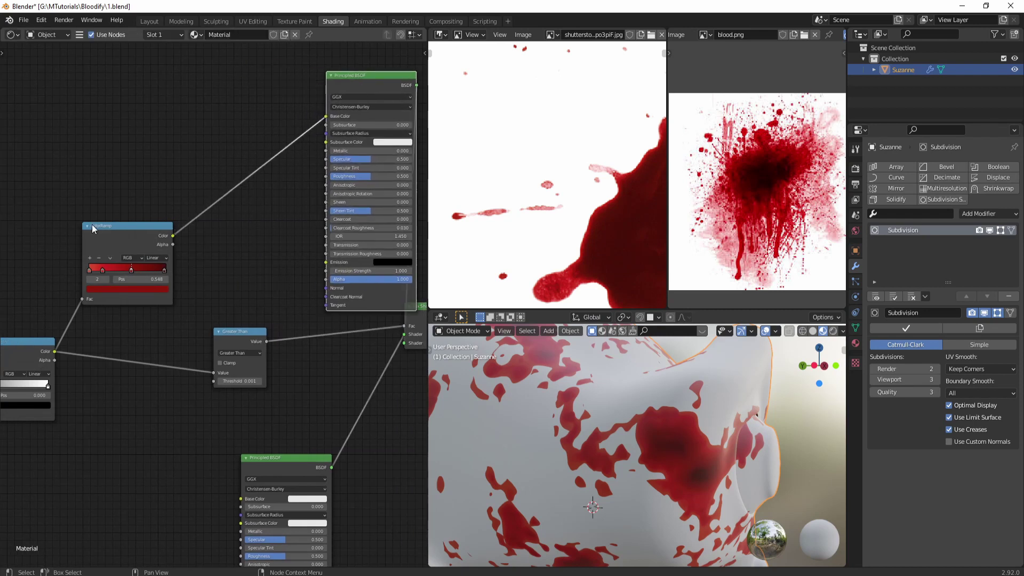
pyautogui.moveTo(91, 225); pyautogui.dragTo(82, 98)
# Add a ColorRamp fed by the mask and connect it to the blood shader's Roughness
pyautogui.hotkey('shift', 'a')
pyautogui.click(217, 256)
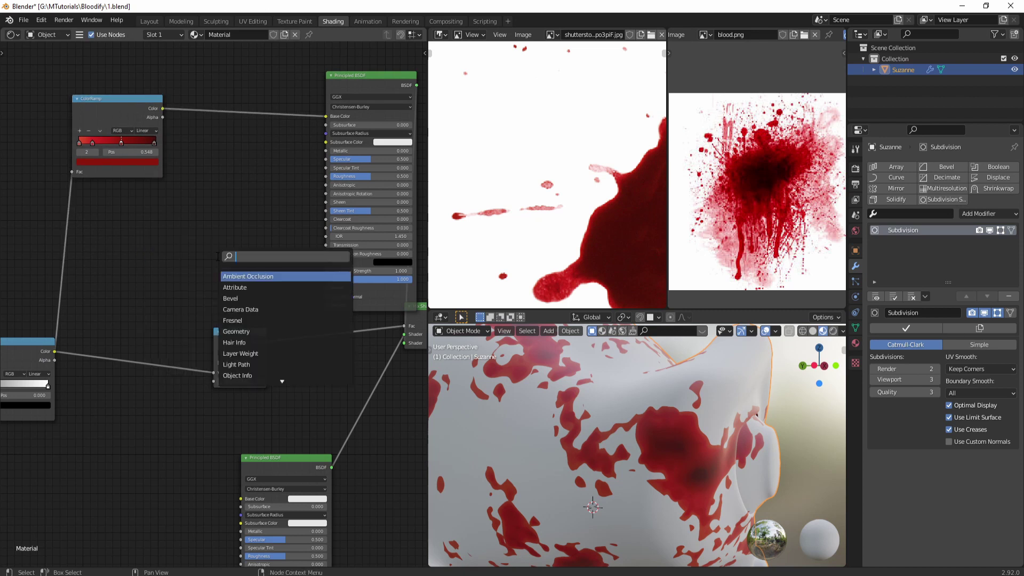
pyautogui.write('ramp')
pyautogui.press('Down')
pyautogui.press('Return')
pyautogui.click(127, 204)
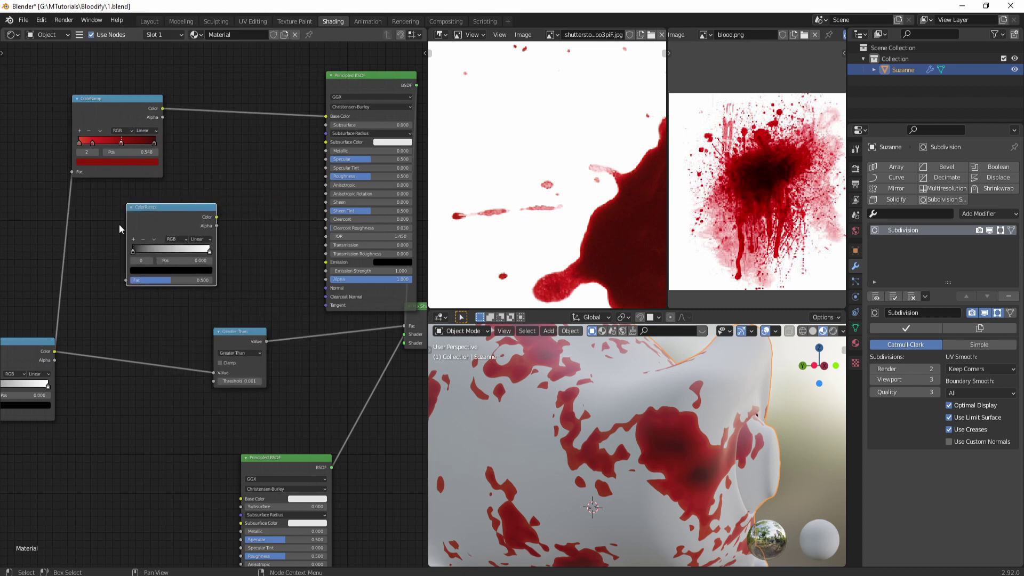
pyautogui.moveTo(54, 351); pyautogui.dragTo(126, 280)
pyautogui.moveTo(216, 217)
pyautogui.mouseDown()
pyautogui.moveTo(306, 194)
pyautogui.moveTo(326, 176)
pyautogui.mouseUp()
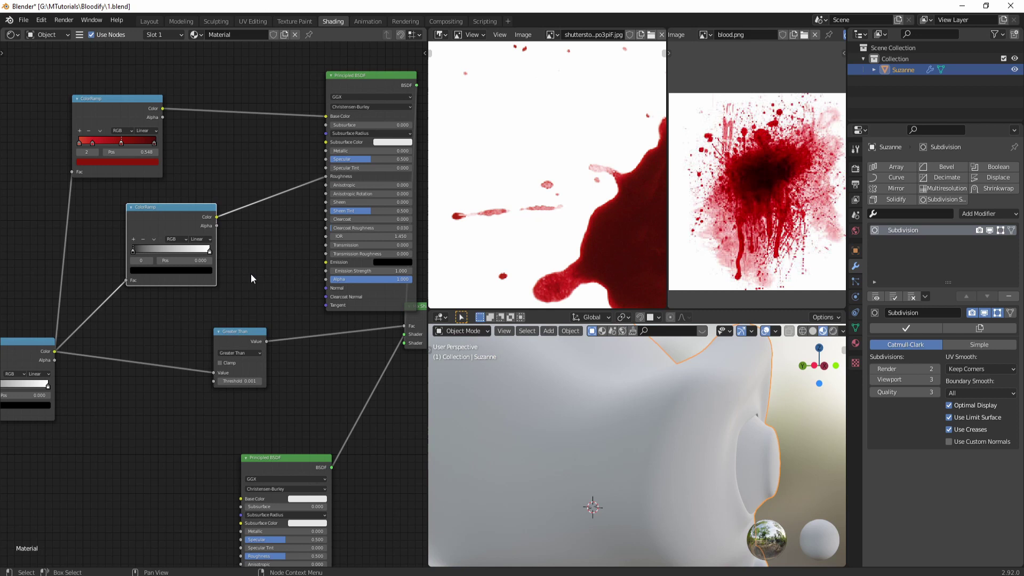
# Preview the new ramp and darken its white stop to value 0.005
pyautogui.keyDown('ctrl'); pyautogui.keyDown('shift'); pyautogui.click(172, 217); pyautogui.keyUp('shift'); pyautogui.keyUp('ctrl')
pyautogui.scroll(2, 226, 288)
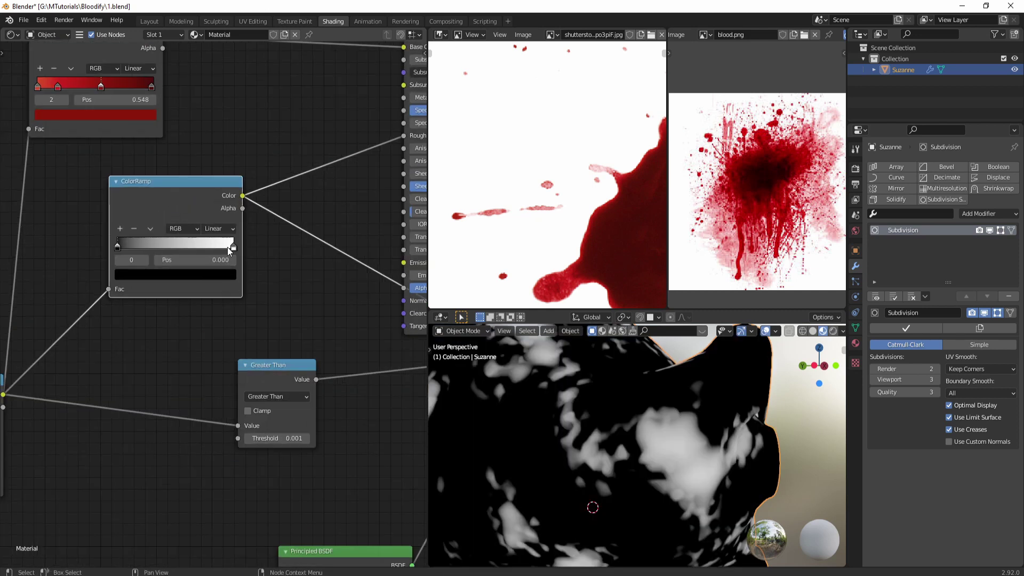
pyautogui.click(234, 247)
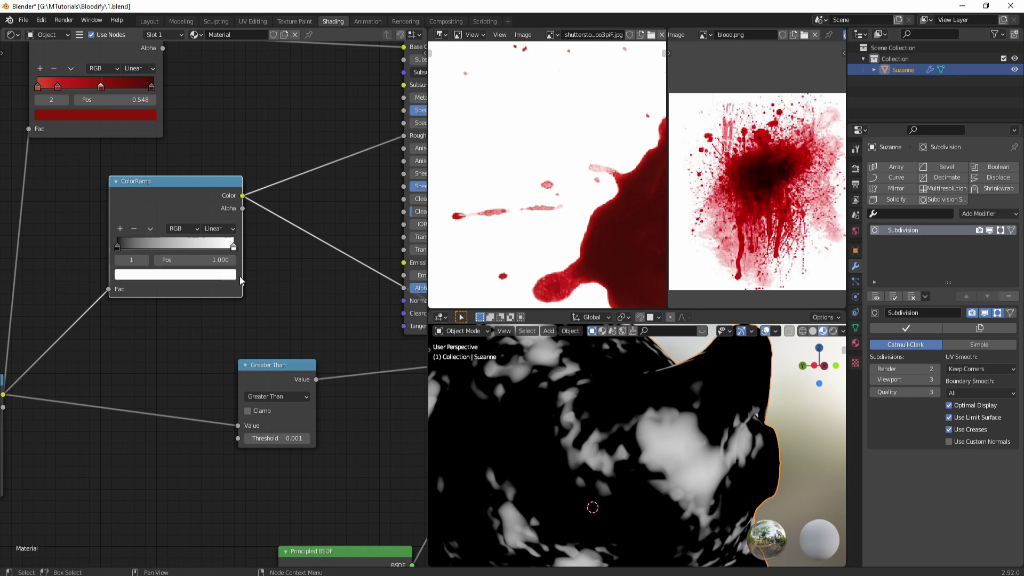
pyautogui.moveTo(303, 285); pyautogui.dragTo(256, 309, button='middle')
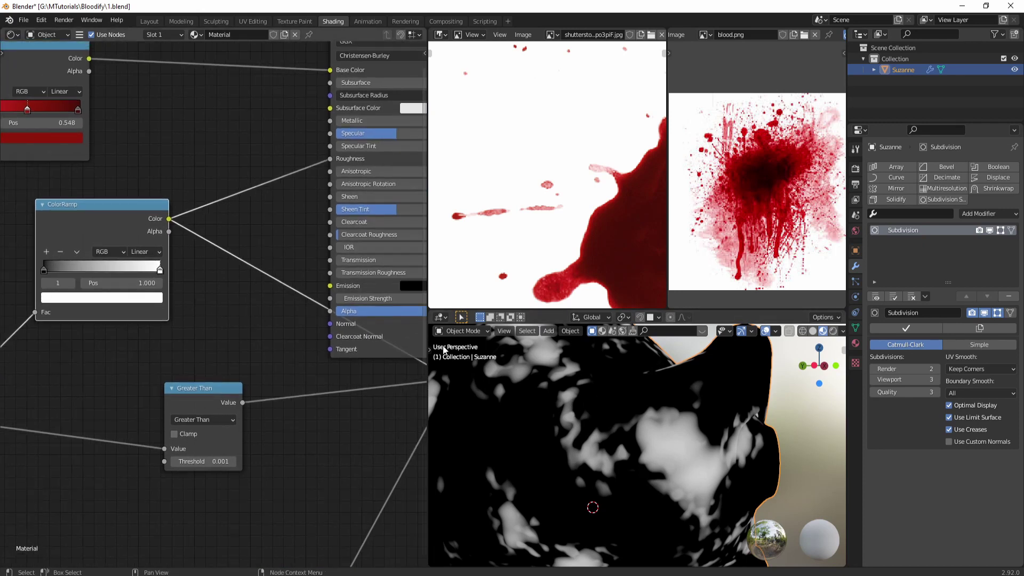
pyautogui.moveTo(670, 461); pyautogui.dragTo(662, 468, button='middle')
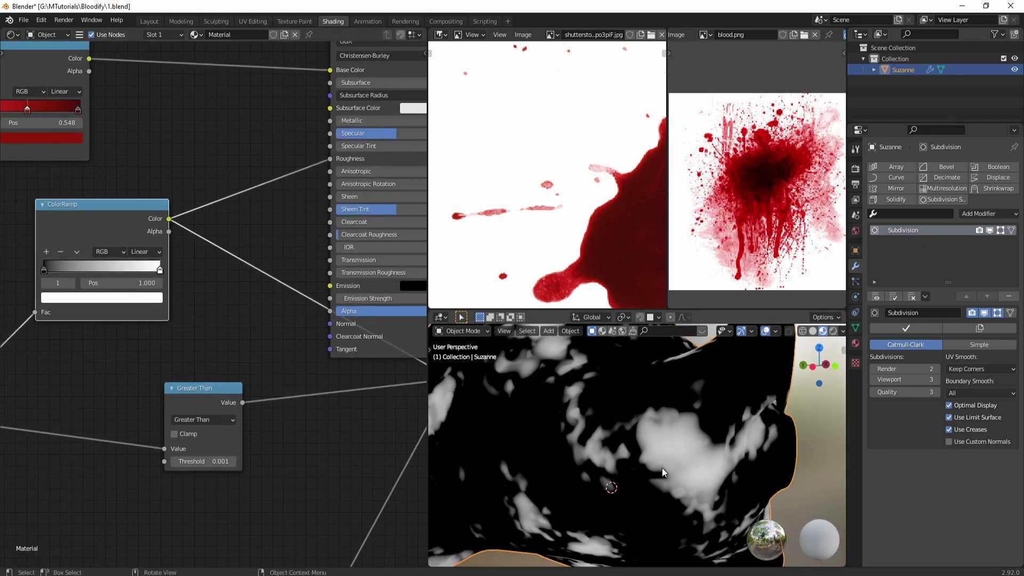
pyautogui.scroll(2, 159, 284)
pyautogui.click(138, 304)
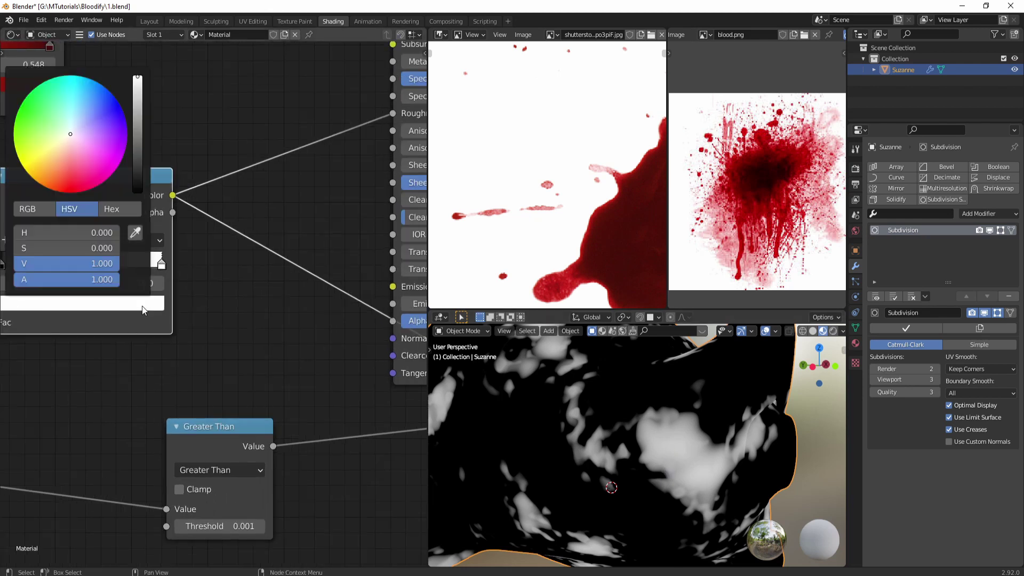
pyautogui.moveTo(138, 88); pyautogui.dragTo(138, 182)
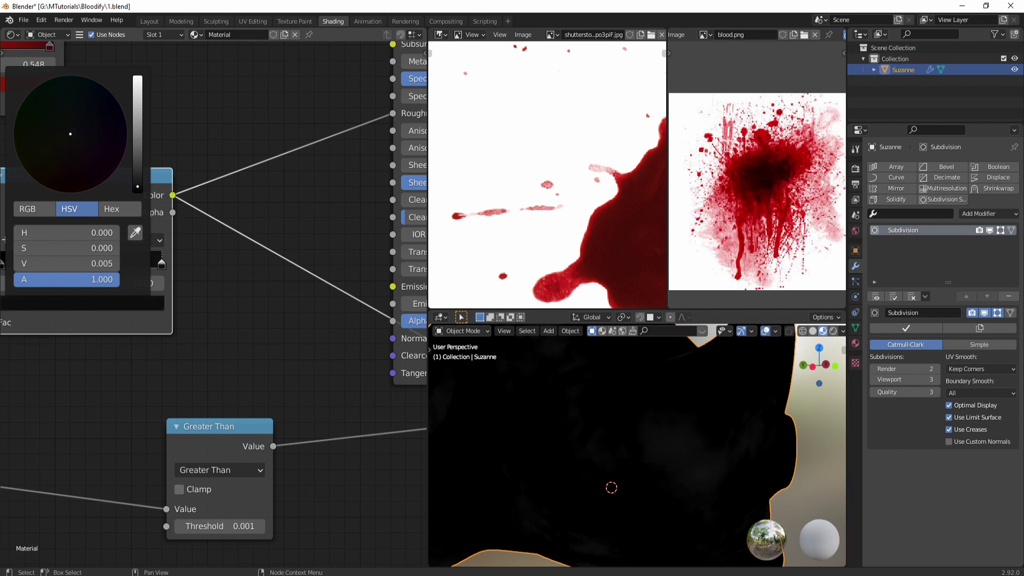
pyautogui.scroll(-5, 315, 286)
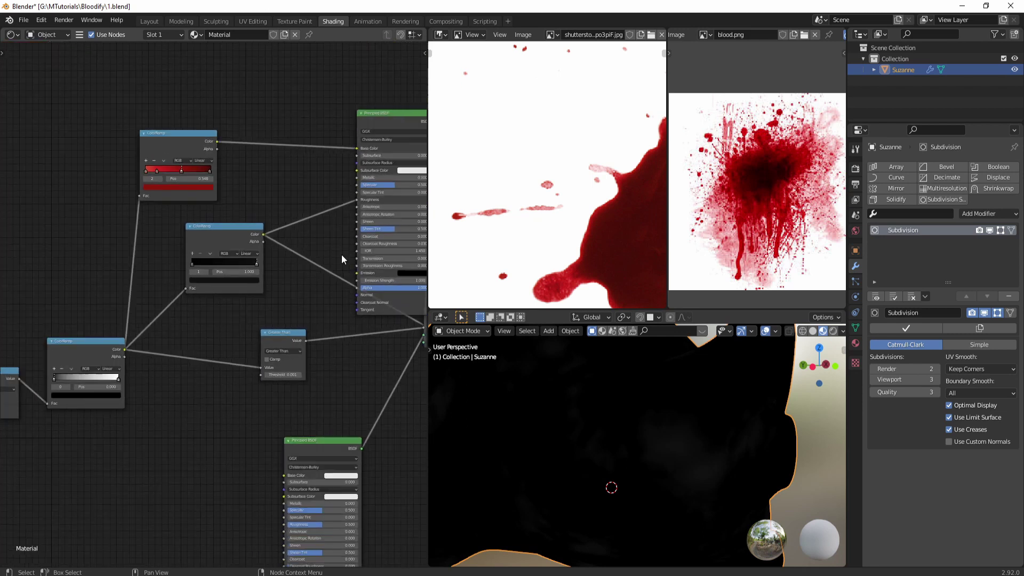
# Preview the full mixed blood material on Suzanne again
pyautogui.scroll(-2, 216, 301)
pyautogui.keyDown('ctrl'); pyautogui.keyDown('shift'); pyautogui.click(282, 345); pyautogui.keyUp('shift'); pyautogui.keyUp('ctrl')
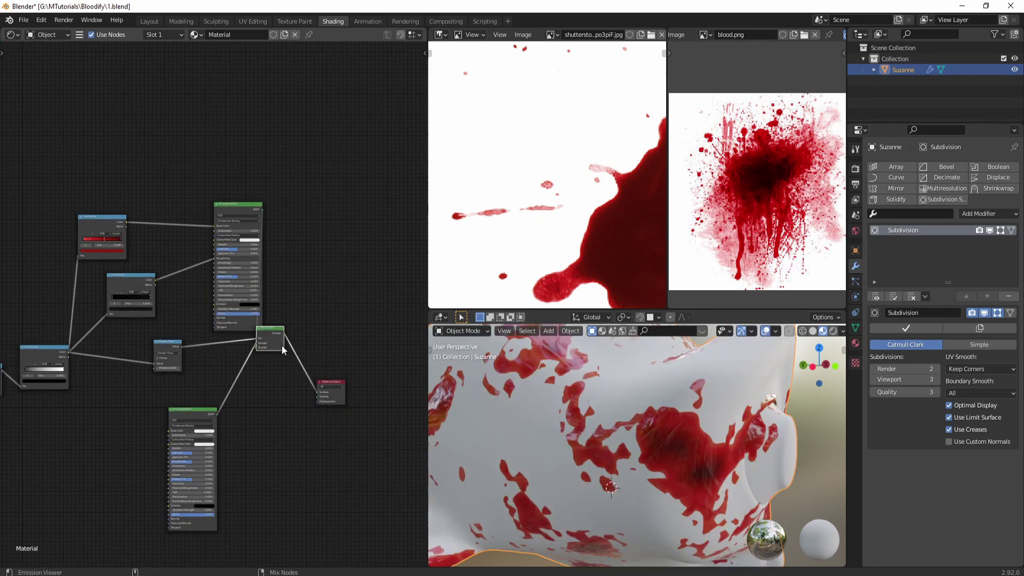
pyautogui.moveTo(478, 414); pyautogui.dragTo(735, 452, button='middle')
# Lower the blood Principled BSDF's Specular to 0.024
pyautogui.click(225, 246)
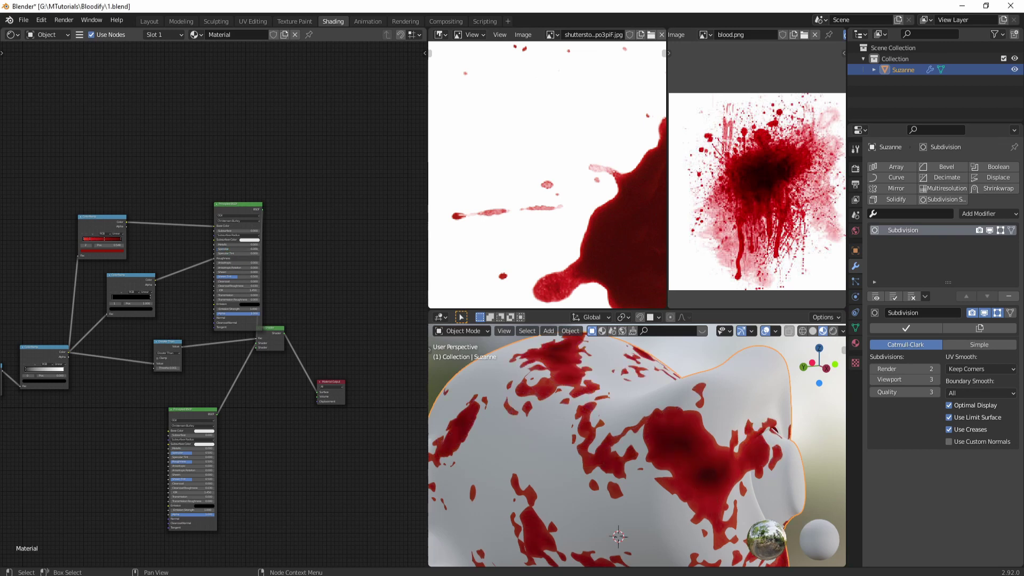
pyautogui.moveTo(245, 248); pyautogui.dragTo(216, 249)
pyautogui.scroll(4, 220, 250)
pyautogui.scroll(1, 220, 256)
pyautogui.moveTo(569, 478); pyautogui.dragTo(606, 501, button='middle')
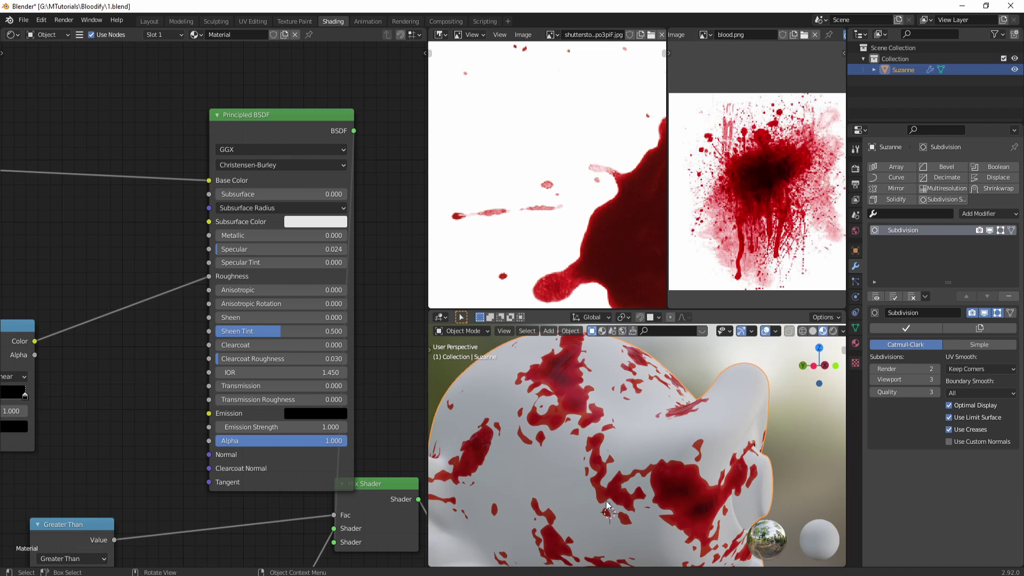
# Move the Greater Than node lower to make room for new nodes
pyautogui.moveTo(149, 480); pyautogui.dragTo(252, 297, button='middle')
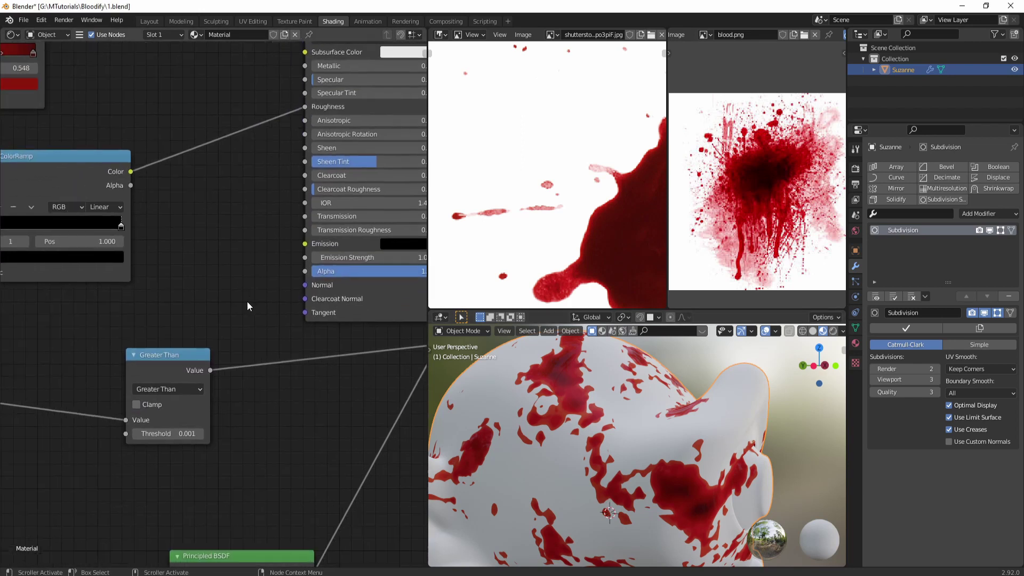
pyautogui.scroll(-2, 251, 297)
pyautogui.moveTo(189, 320); pyautogui.dragTo(297, 320, button='middle')
pyautogui.moveTo(297, 321); pyautogui.dragTo(246, 407)
pyautogui.moveTo(342, 309); pyautogui.dragTo(288, 359, button='middle')
pyautogui.moveTo(689, 470); pyautogui.dragTo(721, 415, button='middle')
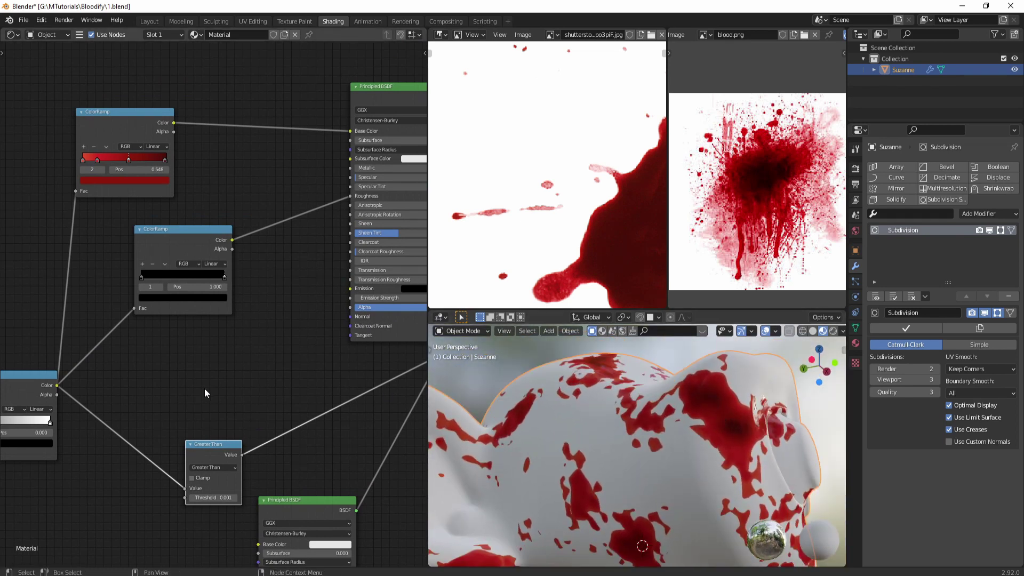
# Add a Bump node beside the ramps, undoing an accidental Normal Map node
pyautogui.hotkey('shift', 'a')
pyautogui.click(162, 382)
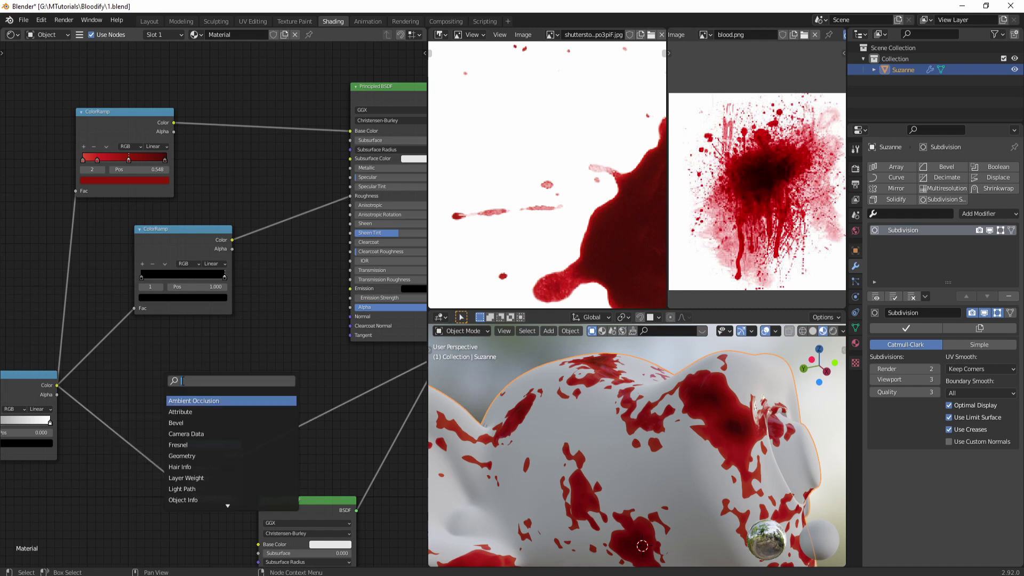
pyautogui.write('nor')
pyautogui.press('Down')
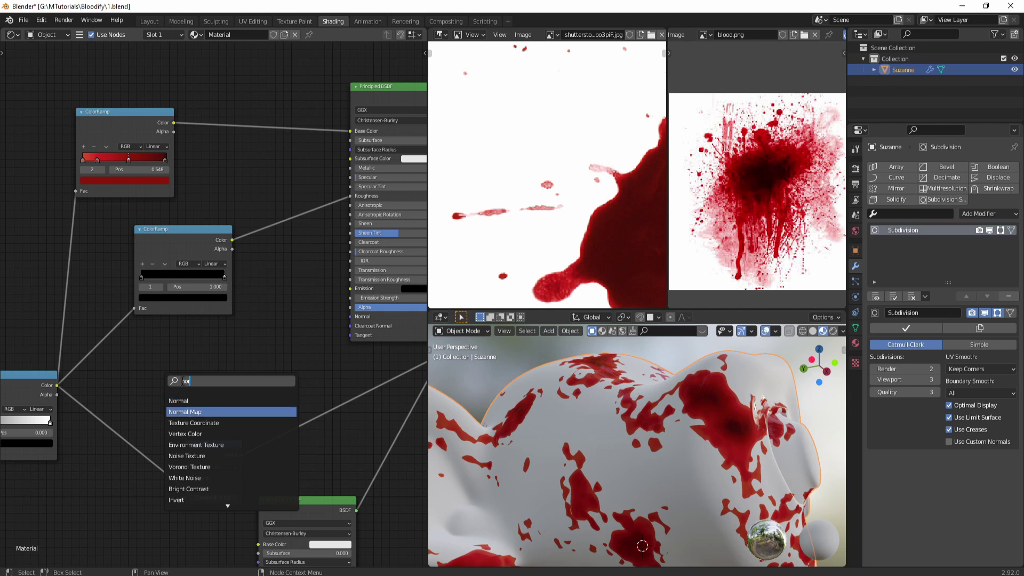
pyautogui.press('Return')
pyautogui.click(251, 348)
pyautogui.hotkey('ctrl', 'z')
pyautogui.hotkey('shift', 'a')
pyautogui.click(242, 354)
pyautogui.write('bump')
pyautogui.press('Return')
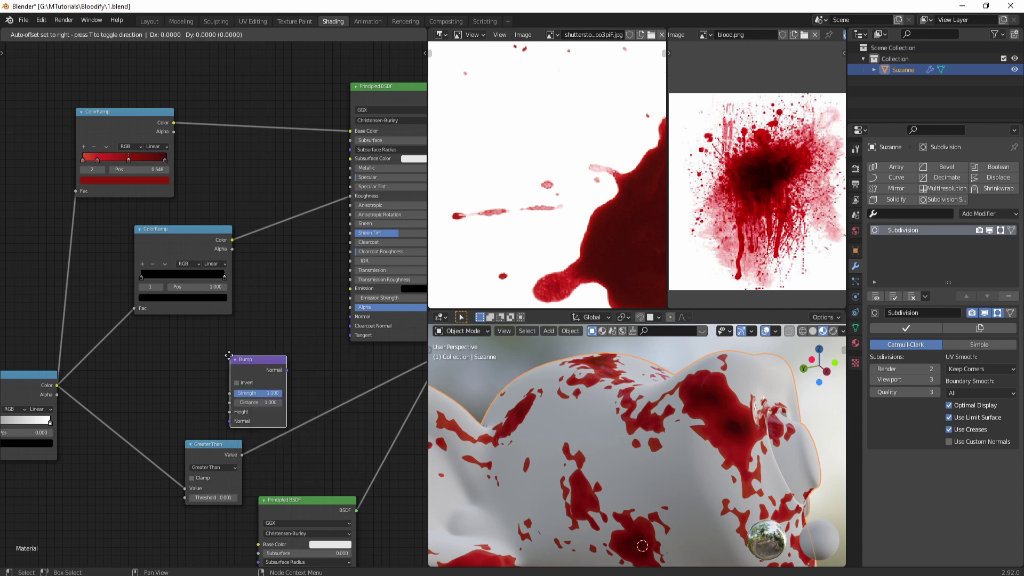
pyautogui.click(256, 325)
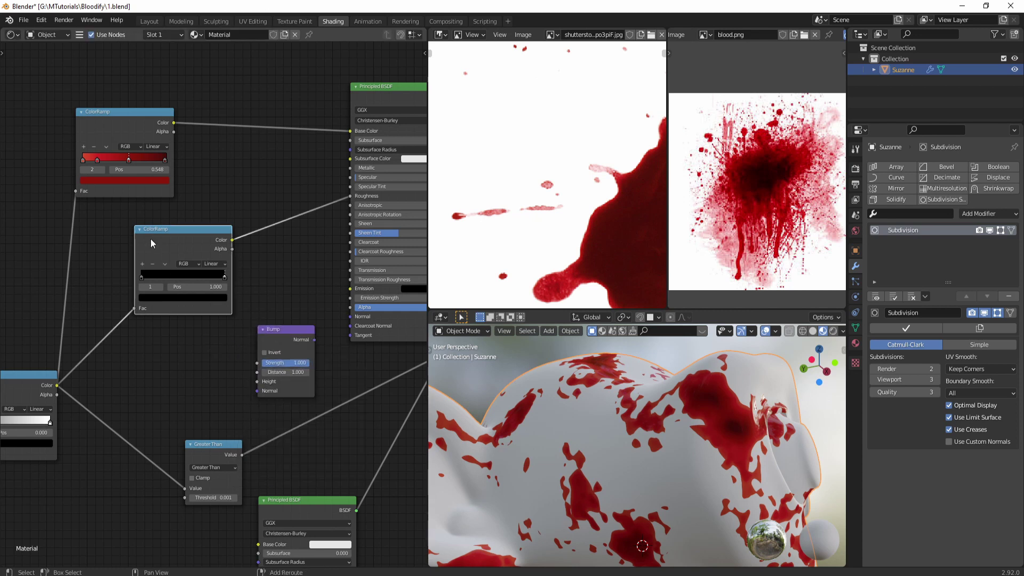
# Duplicate the roughness ramp, feed it the mask, and wire it through Bump Height into the shader's Normal
pyautogui.hotkey('shift', 'd')
pyautogui.click(147, 345)
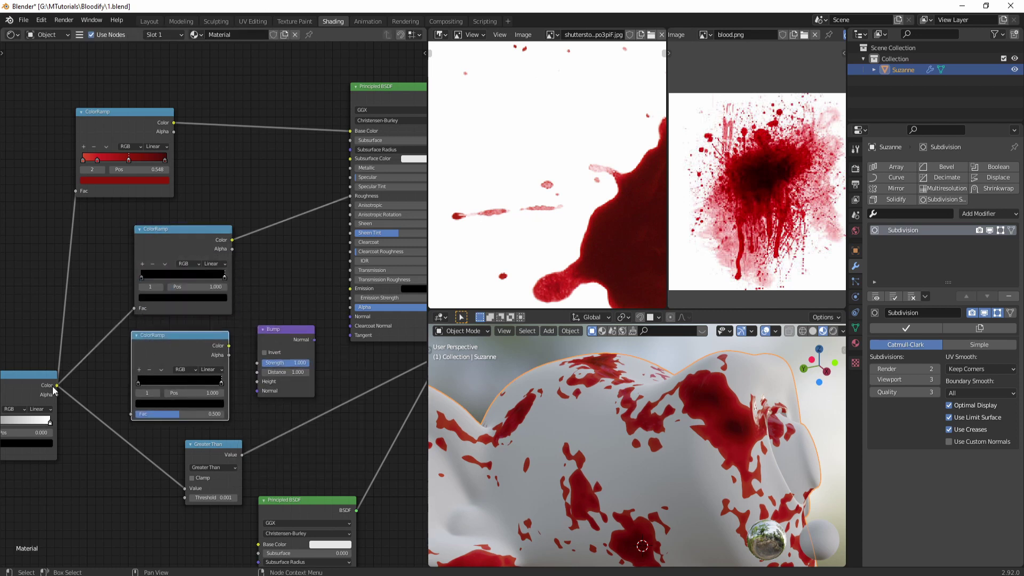
pyautogui.moveTo(56, 386); pyautogui.dragTo(130, 415)
pyautogui.moveTo(229, 346); pyautogui.dragTo(256, 381)
pyautogui.moveTo(315, 340); pyautogui.dragTo(358, 318)
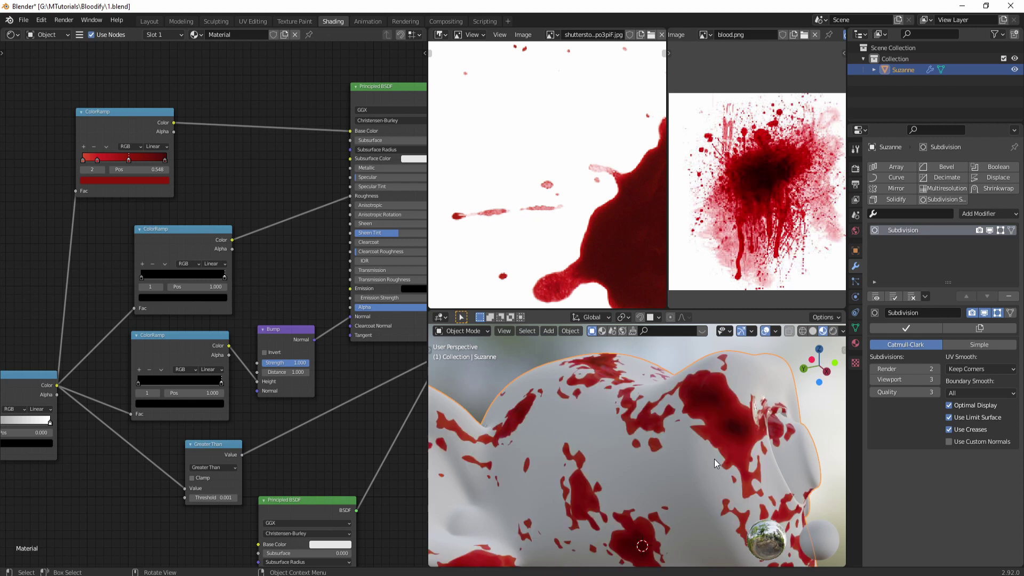
pyautogui.moveTo(715, 459)
pyautogui.mouseDown(button='middle')
pyautogui.moveTo(735, 438)
pyautogui.moveTo(776, 478)
pyautogui.moveTo(777, 499)
pyautogui.moveTo(711, 454)
pyautogui.mouseUp(button='middle')
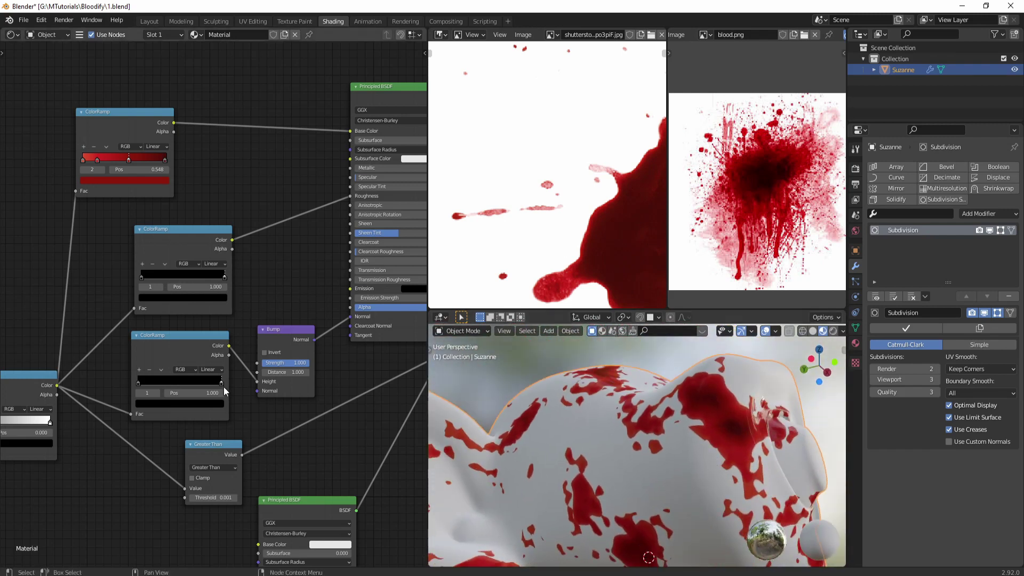
pyautogui.scroll(1, 220, 385)
# Brighten the bump ColorRamp's stop colour very slightly
pyautogui.click(208, 408)
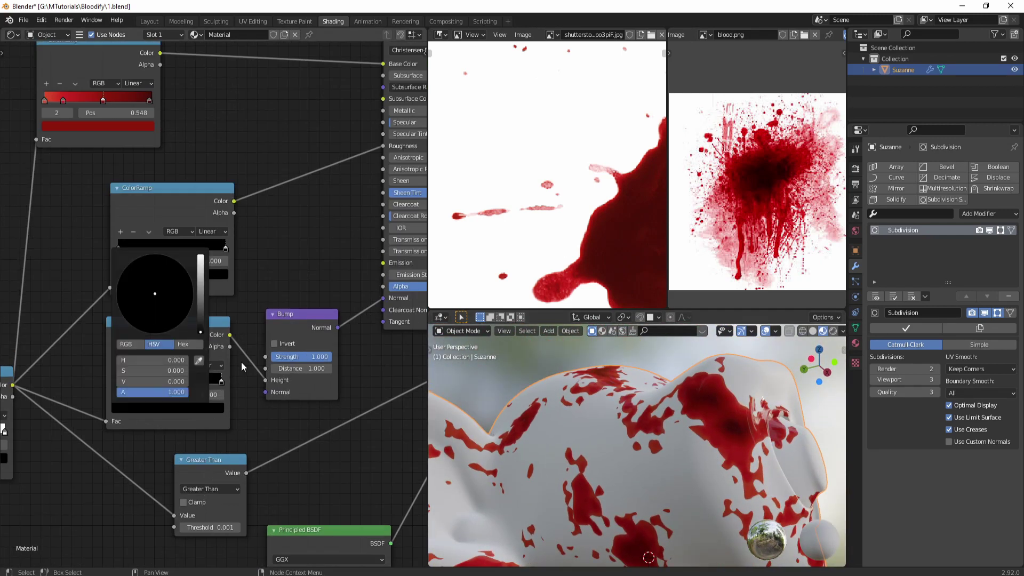
pyautogui.click(210, 409)
pyautogui.moveTo(201, 331); pyautogui.dragTo(201, 324)
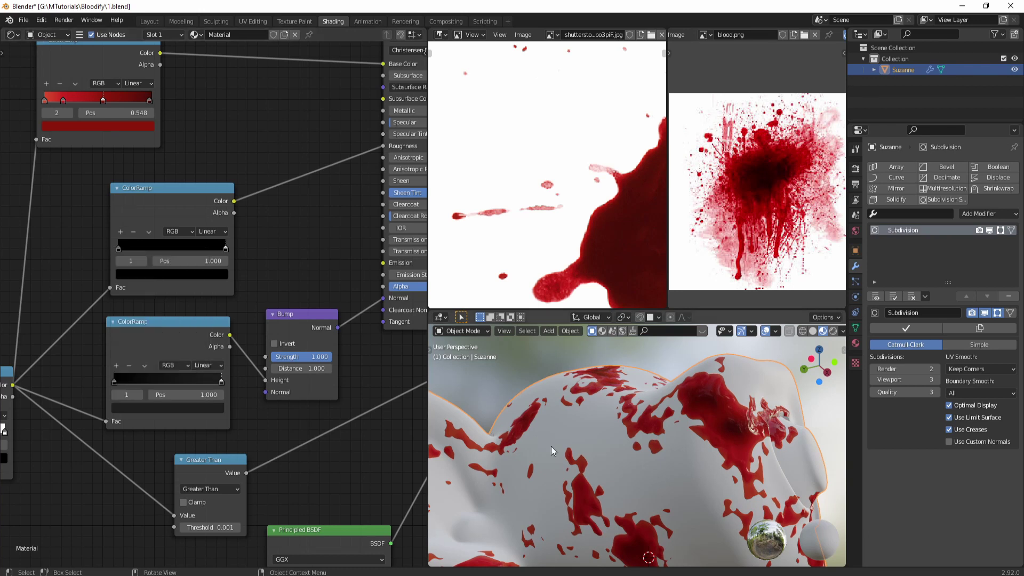
pyautogui.moveTo(552, 447); pyautogui.dragTo(606, 479, button='middle')
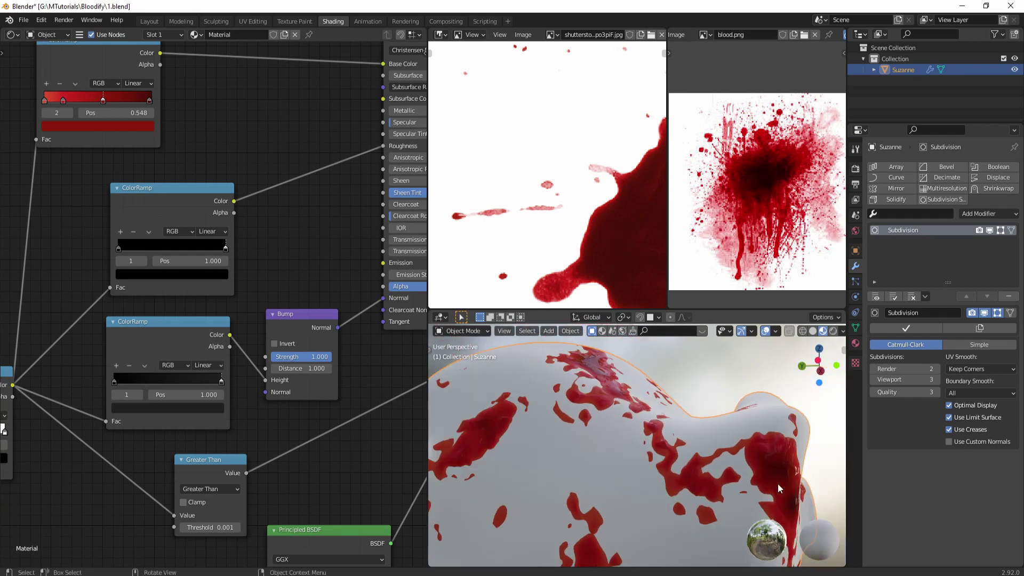
pyautogui.moveTo(778, 483); pyautogui.dragTo(708, 456, button='middle')
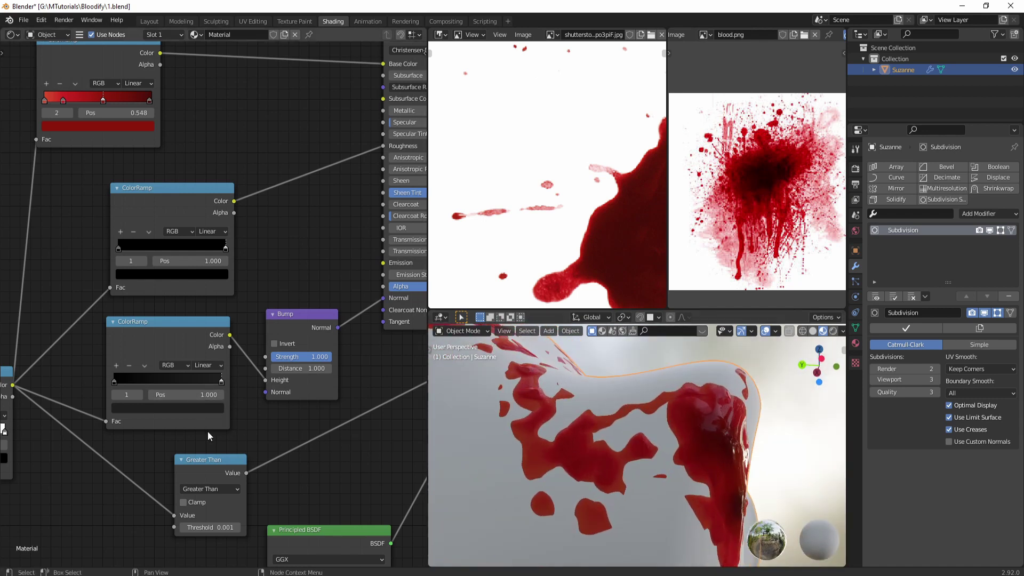
# Reduce the Bump node's Strength to 0.367
pyautogui.moveTo(207, 432); pyautogui.dragTo(245, 425, button='middle')
pyautogui.moveTo(363, 351); pyautogui.dragTo(330, 351)
pyautogui.moveTo(586, 427); pyautogui.dragTo(686, 469, button='middle')
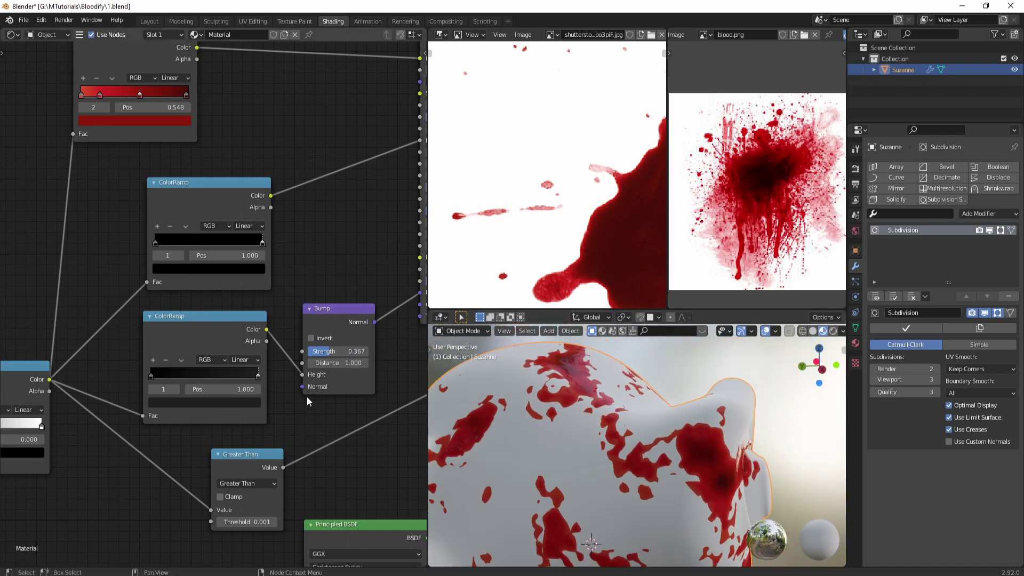
pyautogui.moveTo(632, 457)
pyautogui.mouseDown(button='middle')
pyautogui.moveTo(615, 455)
pyautogui.moveTo(612, 434)
pyautogui.moveTo(619, 469)
pyautogui.moveTo(636, 468)
pyautogui.moveTo(645, 454)
pyautogui.mouseUp(button='middle')
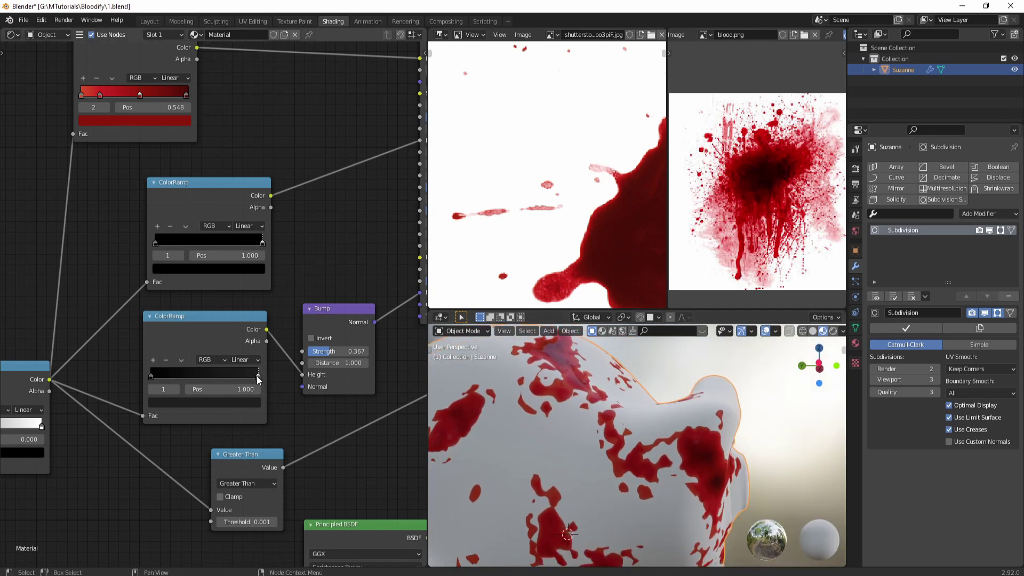
# Make the mask ramp's right stop white and move it inward to 0.632
pyautogui.click(262, 268)
pyautogui.moveTo(243, 181); pyautogui.dragTo(243, 118)
pyautogui.scroll(-2, 181, 468)
pyautogui.scroll(3, 180, 468)
pyautogui.moveTo(289, 428); pyautogui.dragTo(234, 432)
# Check the red ColorRamp's bright red stop colour and move the stop to position 0.159
pyautogui.scroll(-4, 265, 374)
pyautogui.scroll(4, 268, 238)
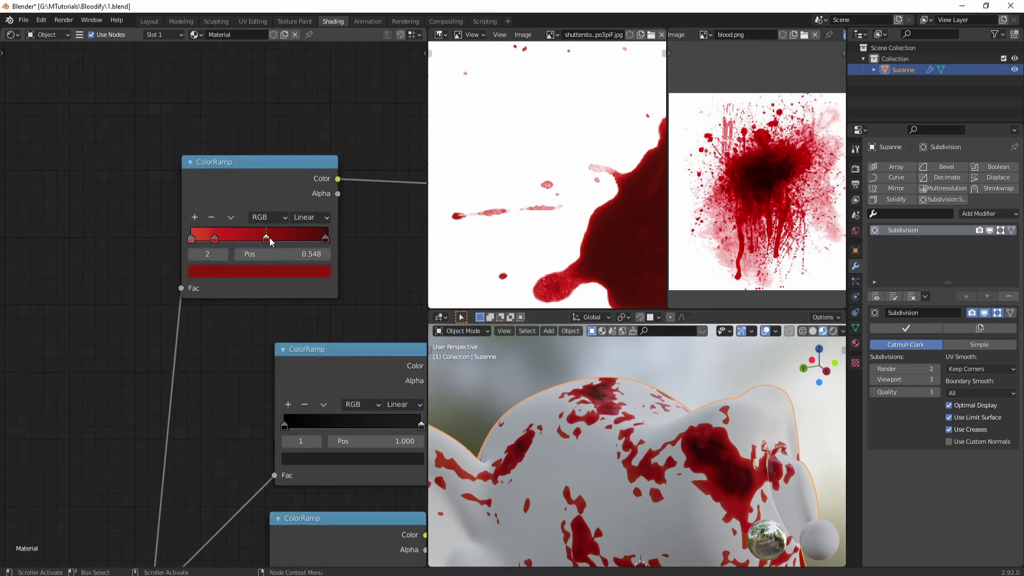
pyautogui.click(316, 272)
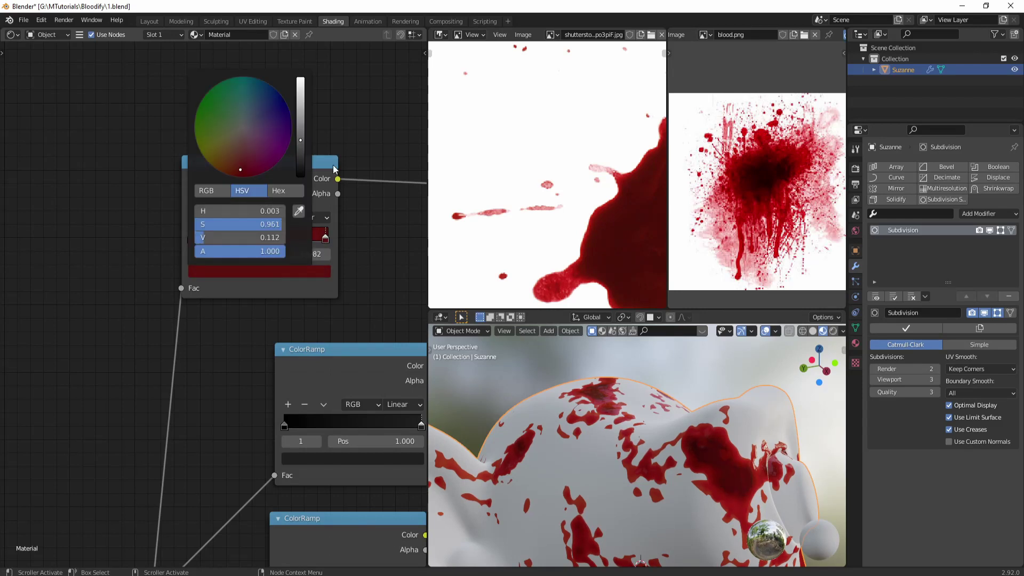
pyautogui.moveTo(219, 239); pyautogui.dragTo(220, 239)
pyautogui.scroll(-4, 584, 492)
pyautogui.moveTo(583, 492); pyautogui.dragTo(638, 450, button='middle')
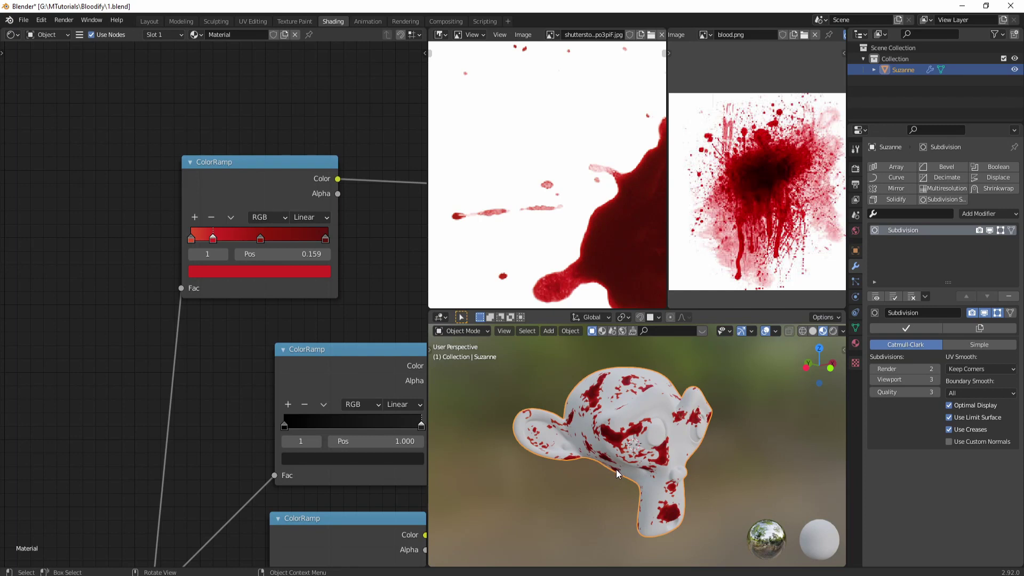
pyautogui.scroll(3, 634, 440)
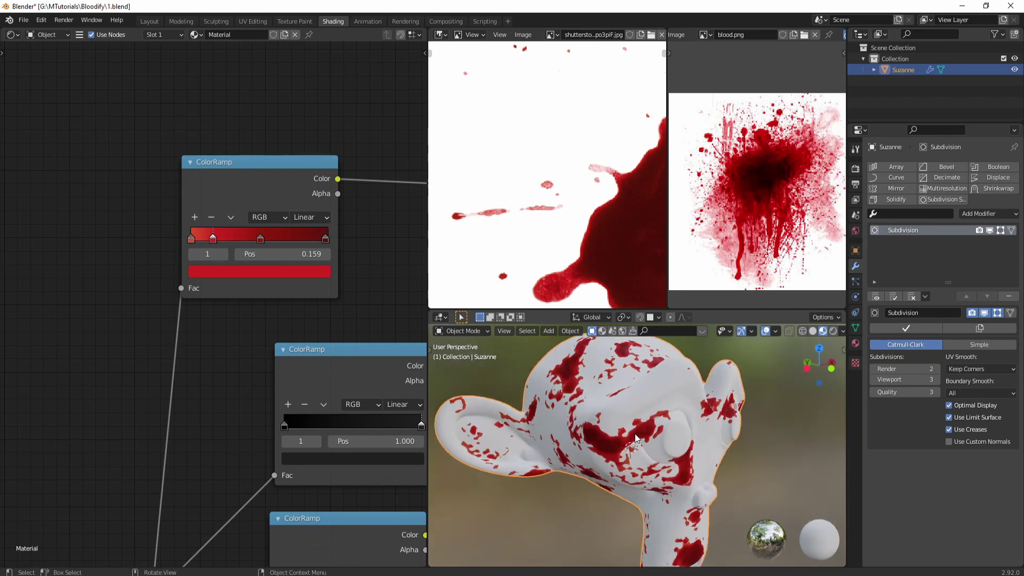
pyautogui.moveTo(636, 439); pyautogui.dragTo(616, 456, button='middle')
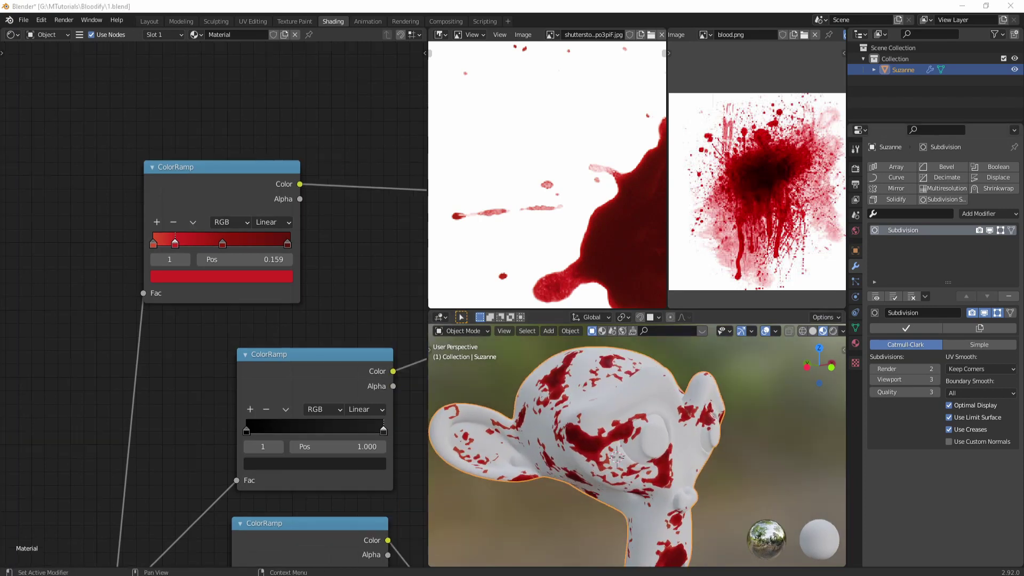
pyautogui.scroll(2, 617, 454)
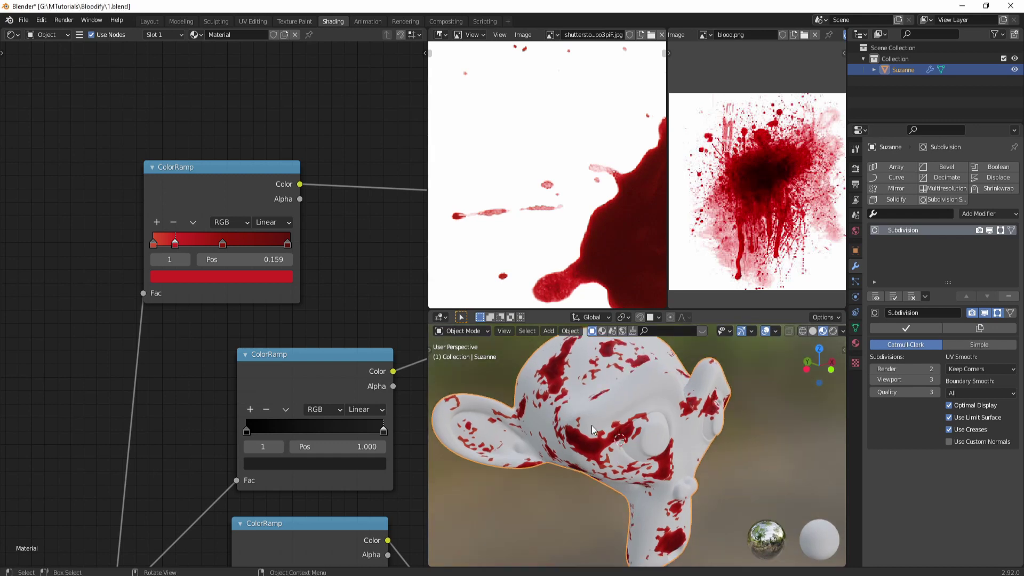
pyautogui.scroll(2, 583, 438)
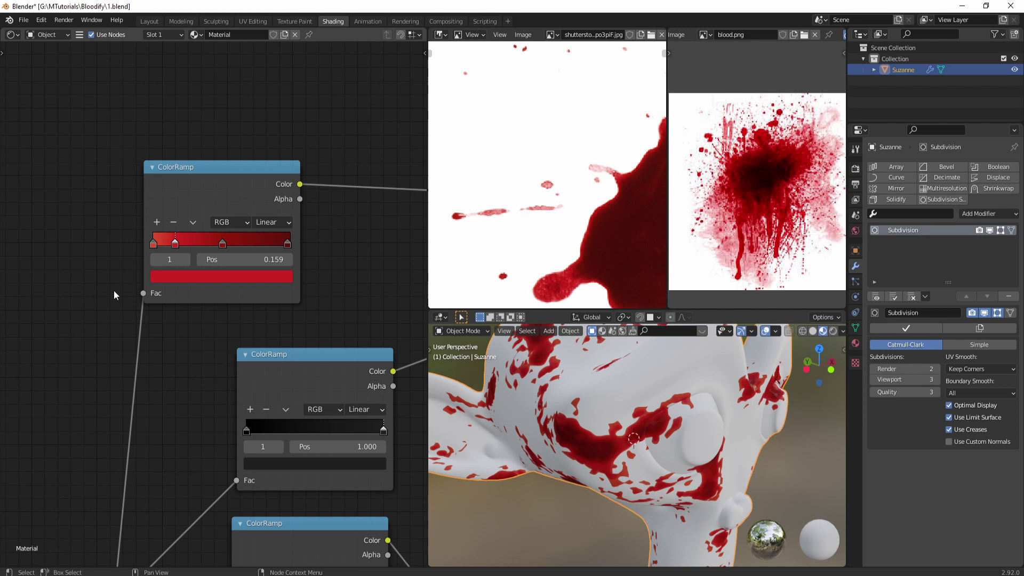
# Add the Bloodify node group below the shader nodes
pyautogui.scroll(-5, 135, 315)
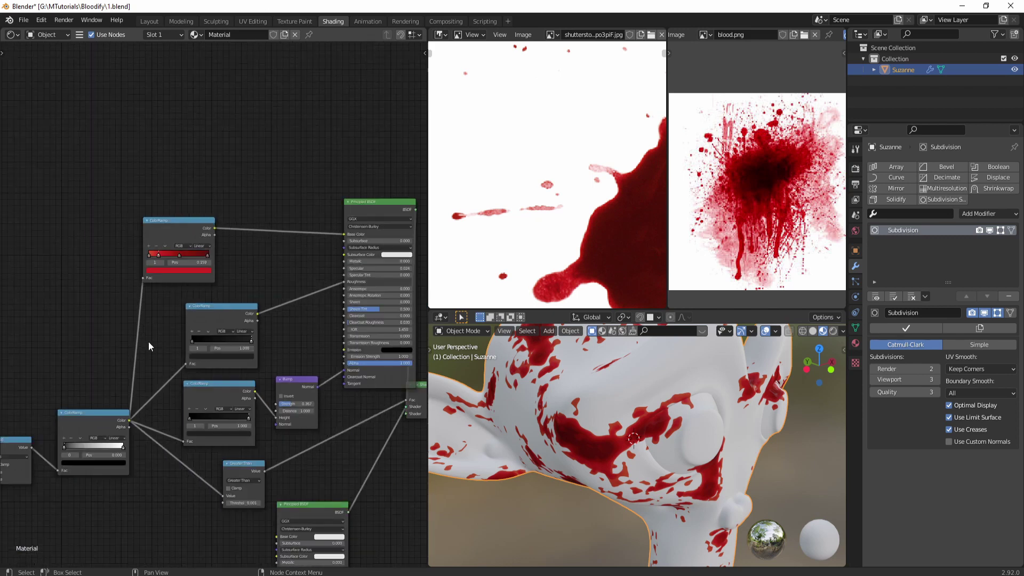
pyautogui.scroll(-1, 136, 327)
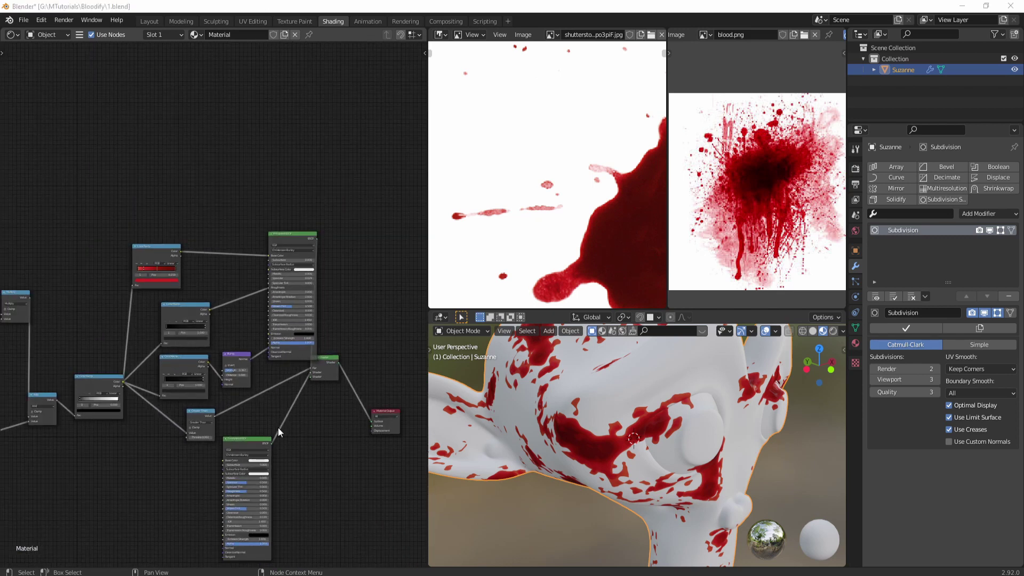
pyautogui.moveTo(307, 434); pyautogui.dragTo(314, 257, button='middle')
pyautogui.hotkey('shift', 'a')
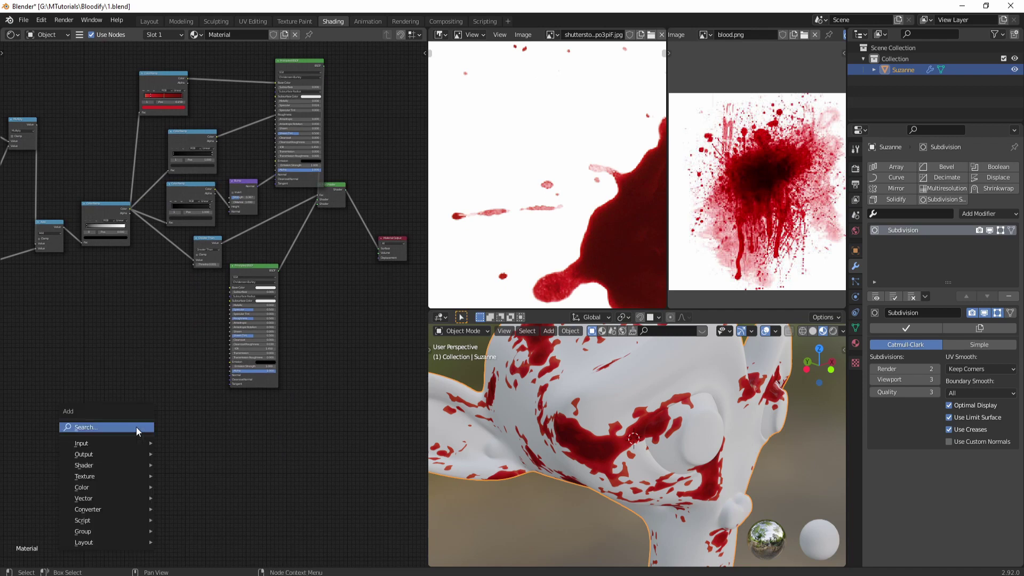
pyautogui.moveTo(112, 535)
pyautogui.click(186, 532)
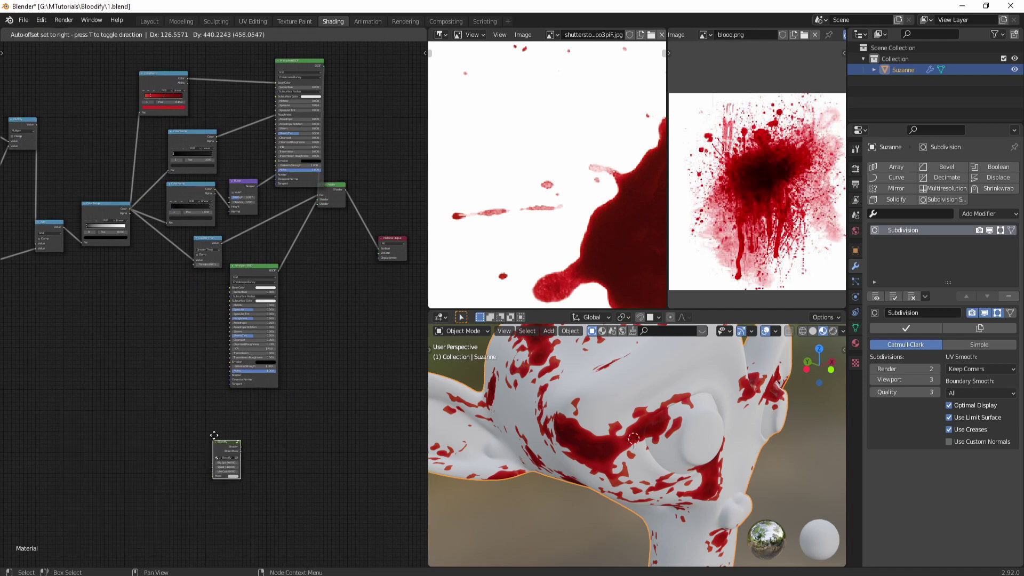
pyautogui.click(241, 405)
pyautogui.scroll(3, 268, 437)
pyautogui.scroll(-1, 270, 415)
pyautogui.moveTo(265, 382); pyautogui.dragTo(254, 393, button='middle')
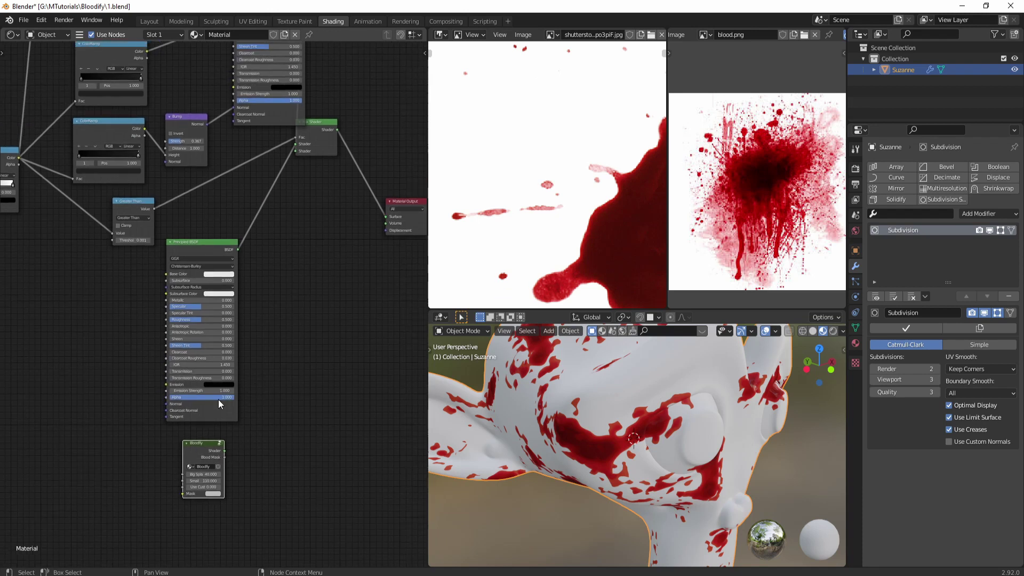
# Link the Principled BSDF to the output and add a Mix Shader beside it
pyautogui.keyDown('ctrl'); pyautogui.keyDown('shift'); pyautogui.click(217, 250); pyautogui.keyUp('shift'); pyautogui.keyUp('ctrl')
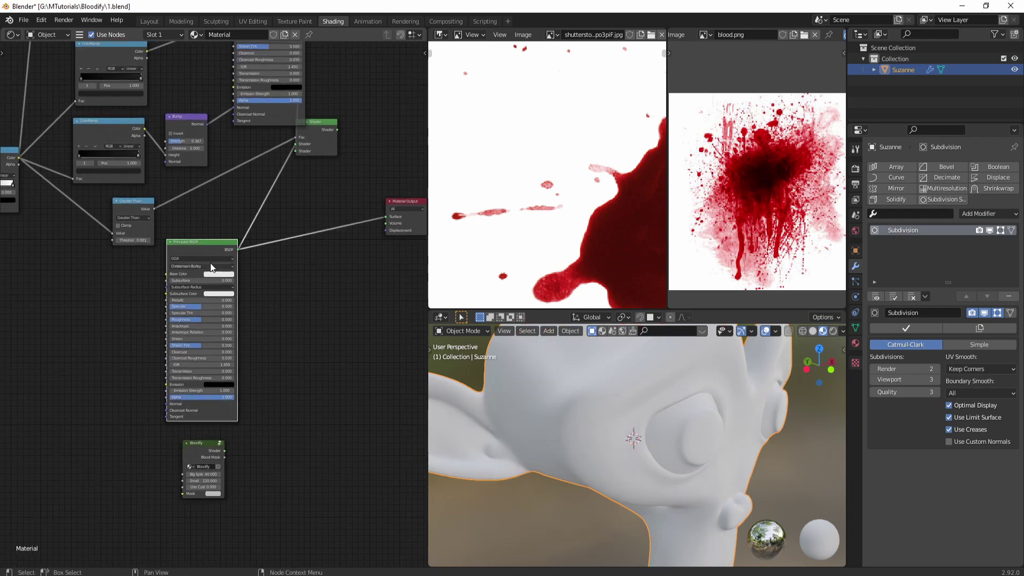
pyautogui.scroll(-4, 593, 420)
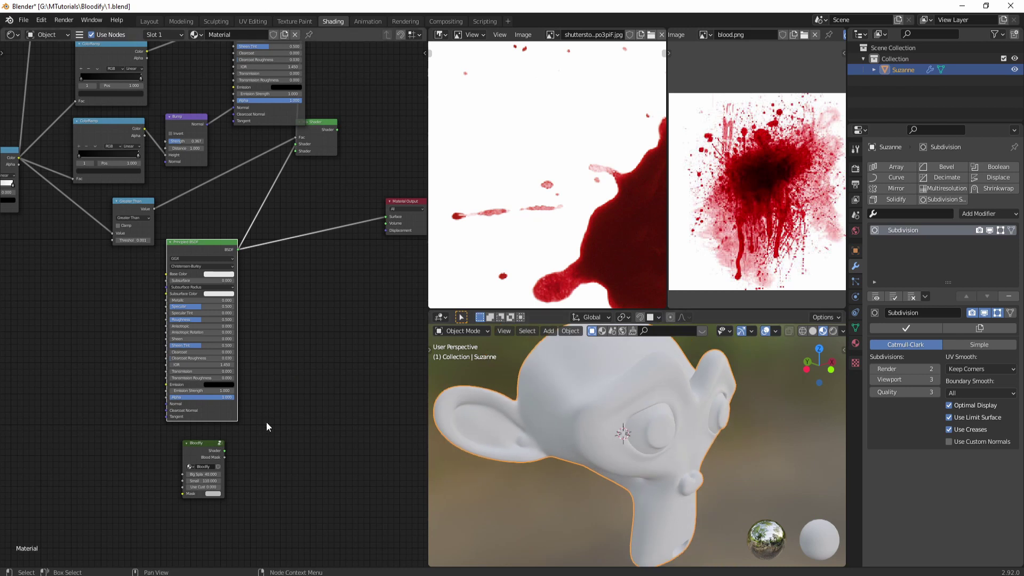
pyautogui.moveTo(238, 424); pyautogui.dragTo(246, 373, button='middle')
pyautogui.hotkey('shift', 'a')
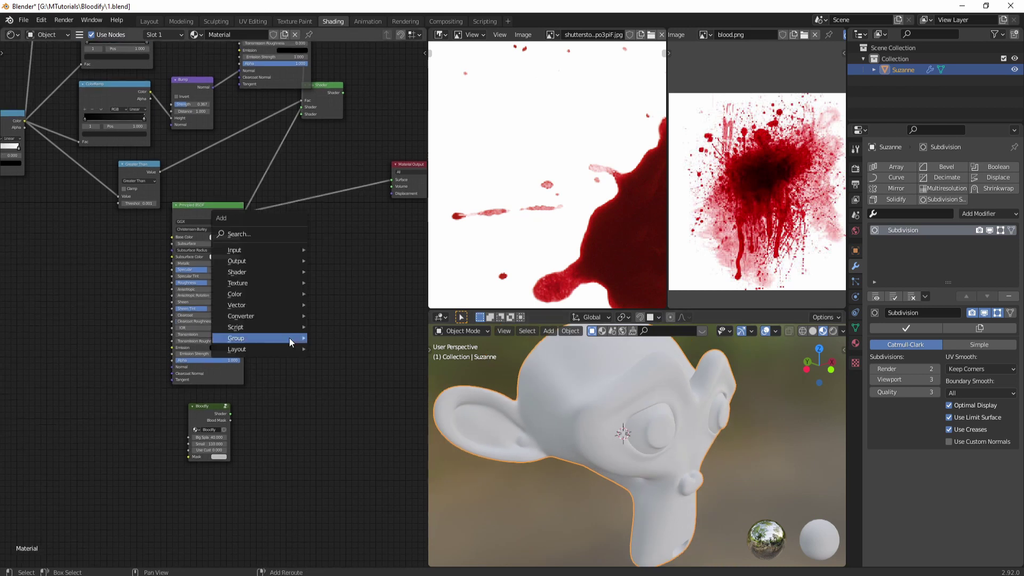
pyautogui.click(252, 235)
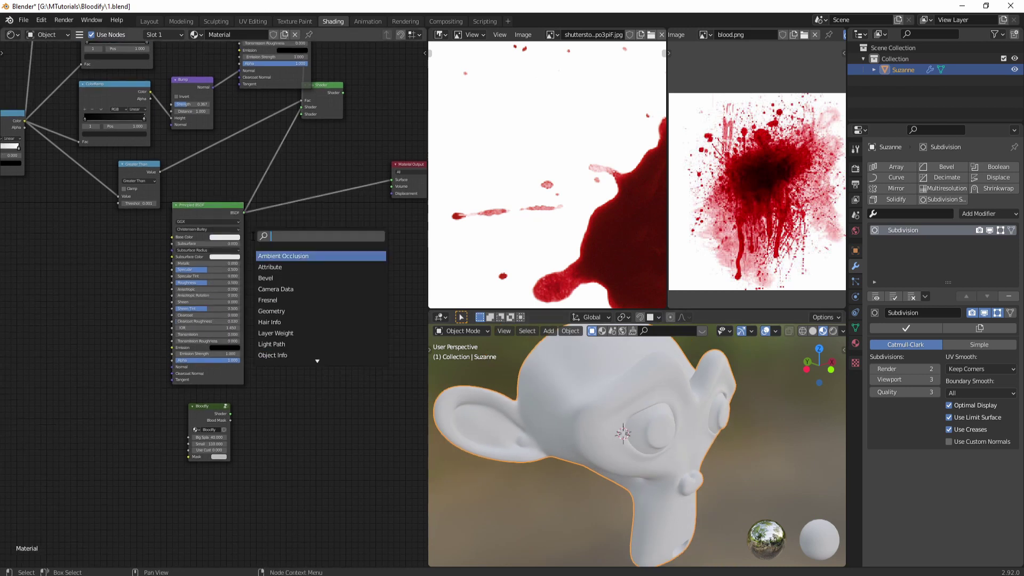
pyautogui.write('mix')
pyautogui.press('Return')
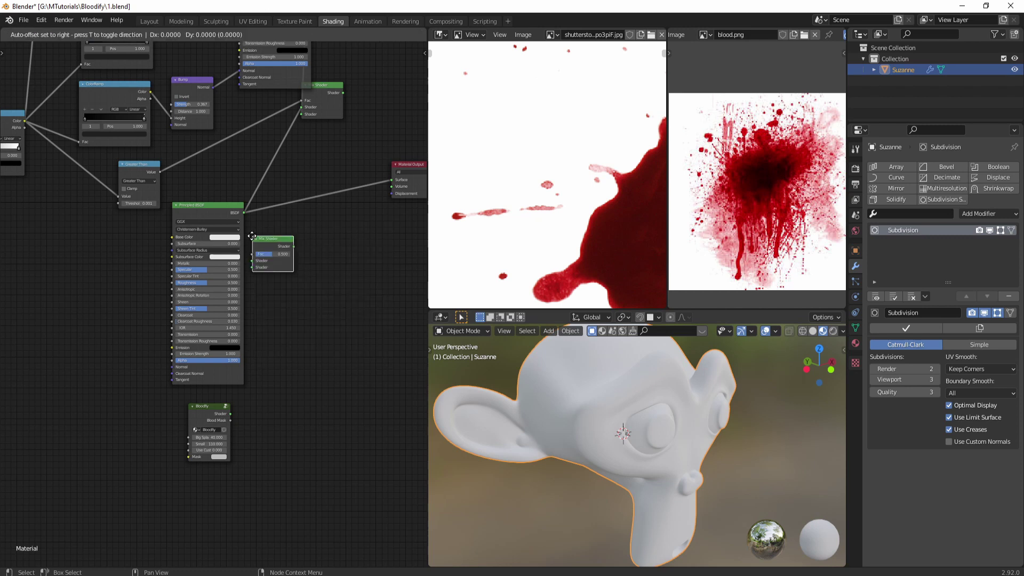
pyautogui.click(306, 324)
# Wire Principled BSDF and Bloodify Shader into the Mix Shader, with Blood Mask driving Fac
pyautogui.moveTo(230, 415); pyautogui.dragTo(322, 325)
pyautogui.moveTo(243, 213); pyautogui.dragTo(319, 322)
pyautogui.scroll(2, 242, 441)
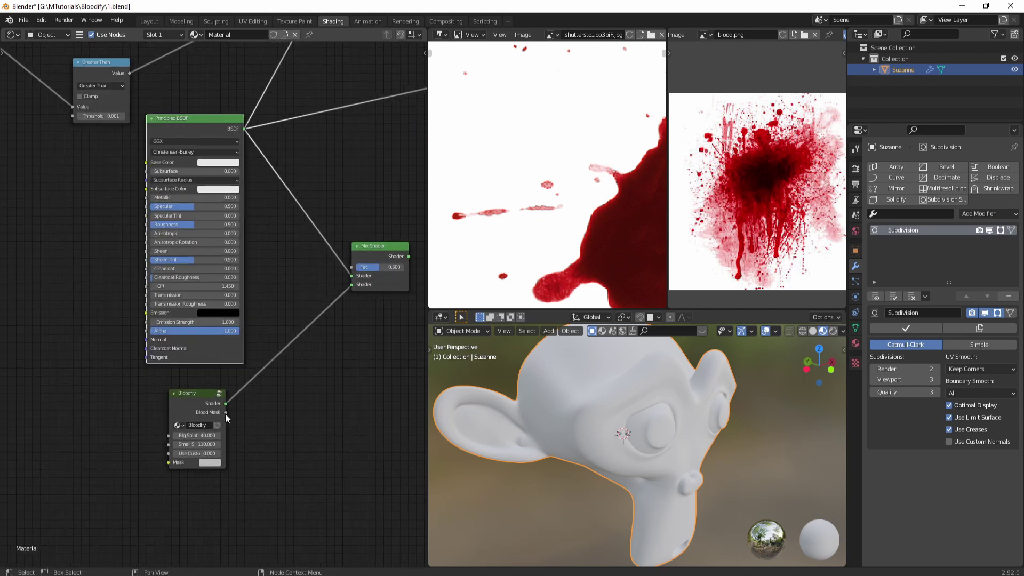
pyautogui.moveTo(225, 414); pyautogui.dragTo(351, 267)
# Frame the Mix Shader and Material Output, and inspect Suzanne's blood splatter
pyautogui.moveTo(361, 324); pyautogui.dragTo(298, 352, button='middle')
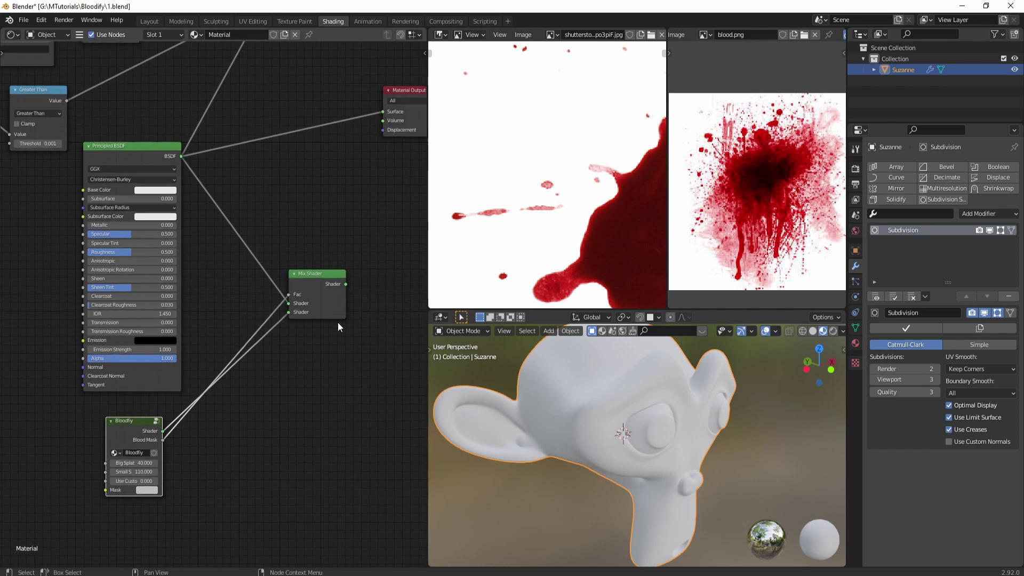
pyautogui.moveTo(330, 305); pyautogui.dragTo(286, 326, button='middle')
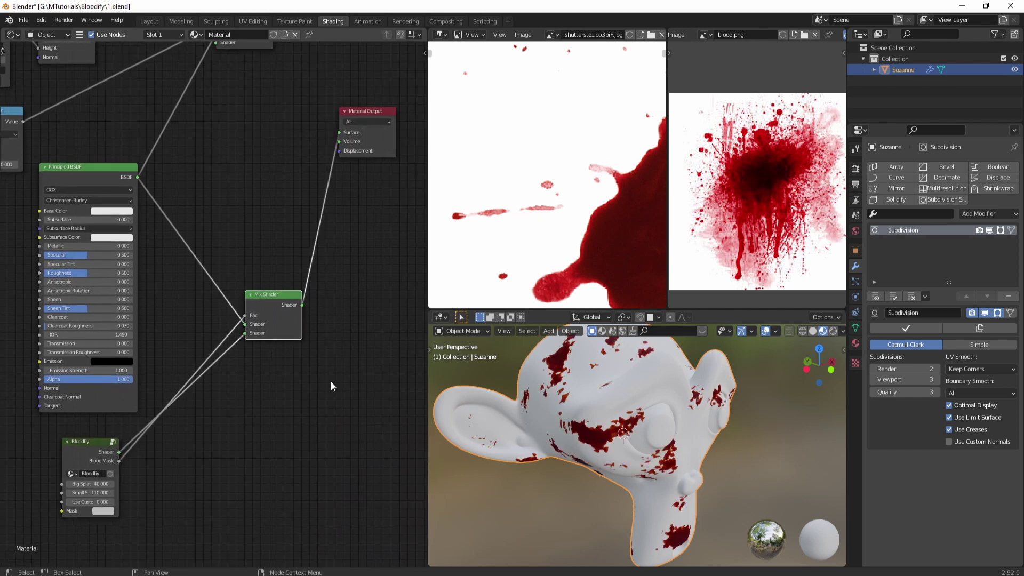
pyautogui.scroll(5, 567, 459)
pyautogui.moveTo(566, 459); pyautogui.dragTo(606, 415, button='middle')
pyautogui.scroll(-4, 603, 449)
pyautogui.moveTo(297, 444); pyautogui.dragTo(197, 418, button='middle')
pyautogui.scroll(2, 176, 420)
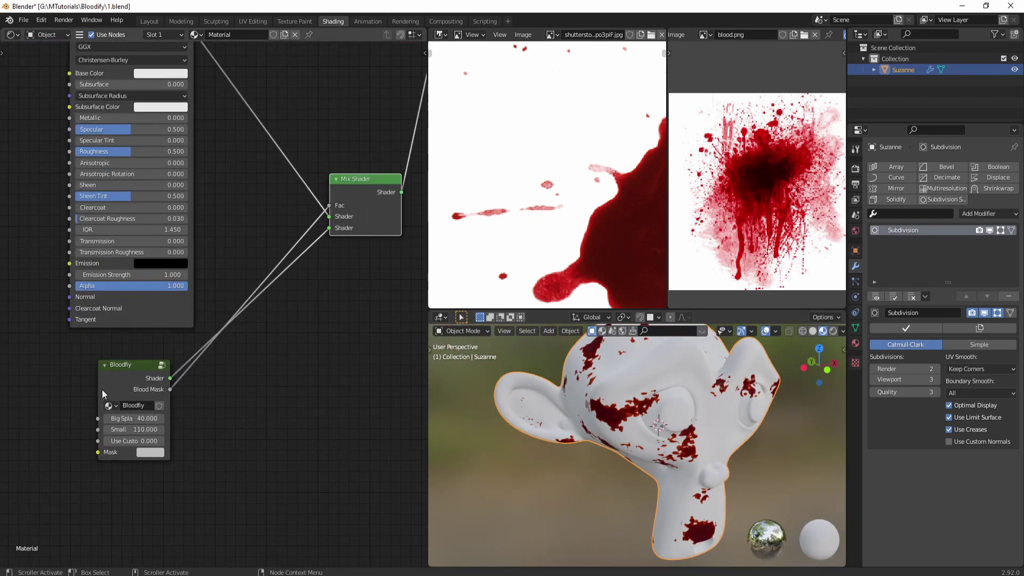
# Widen the Bloodify node so its splatter size and custom mask labels show in full
pyautogui.moveTo(96, 389); pyautogui.dragTo(57, 388)
pyautogui.click(148, 424)
pyautogui.moveTo(132, 421)
pyautogui.mouseDown()
pyautogui.moveTo(181, 422)
pyautogui.moveTo(126, 419)
pyautogui.moveTo(133, 429)
pyautogui.mouseUp()
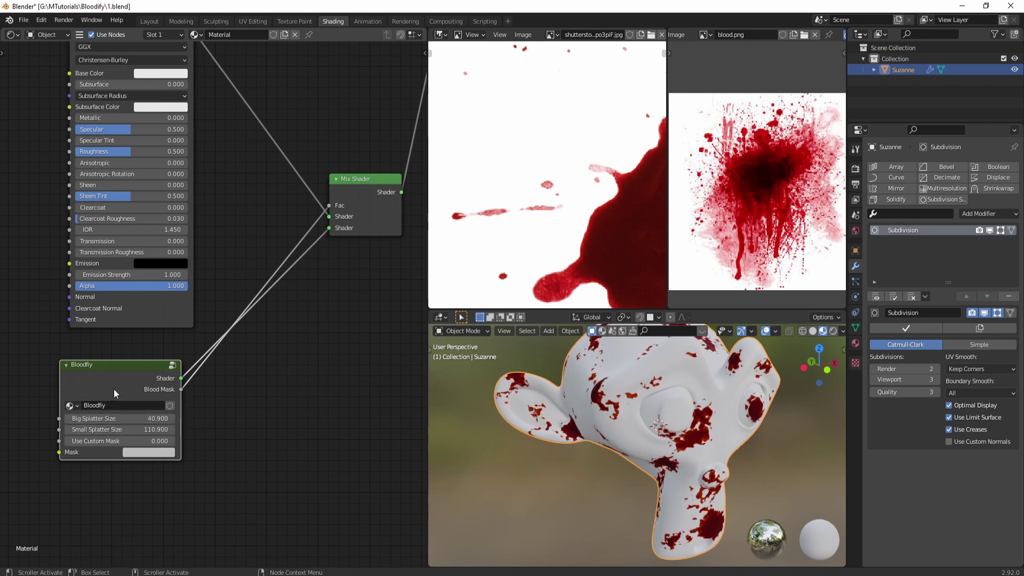
# Inspect the Bloodify group's inner nodes, then return to the main material tree
pyautogui.press('Tab')
pyautogui.scroll(-4, 162, 362)
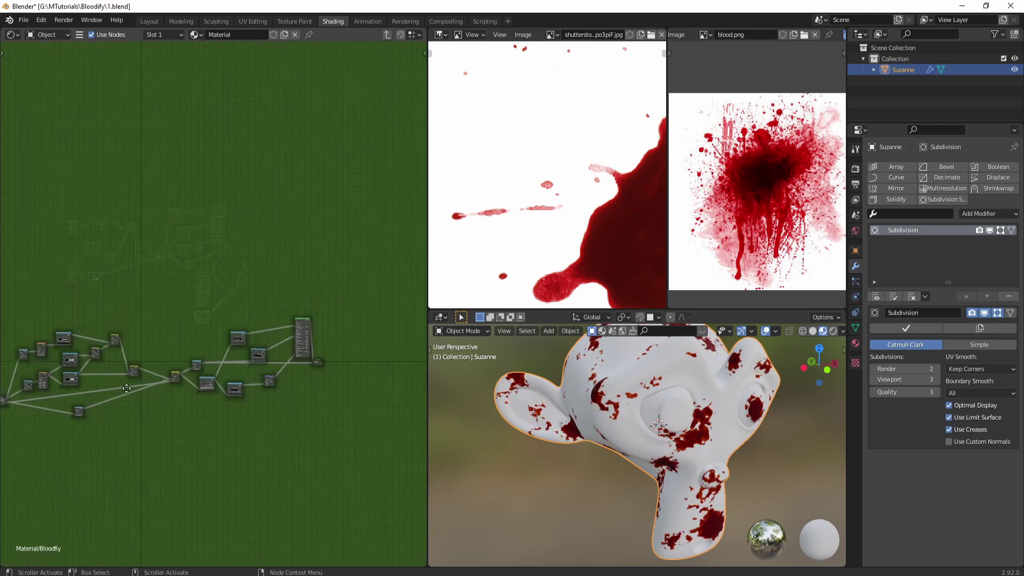
pyautogui.scroll(2, 207, 347)
pyautogui.scroll(6, 269, 319)
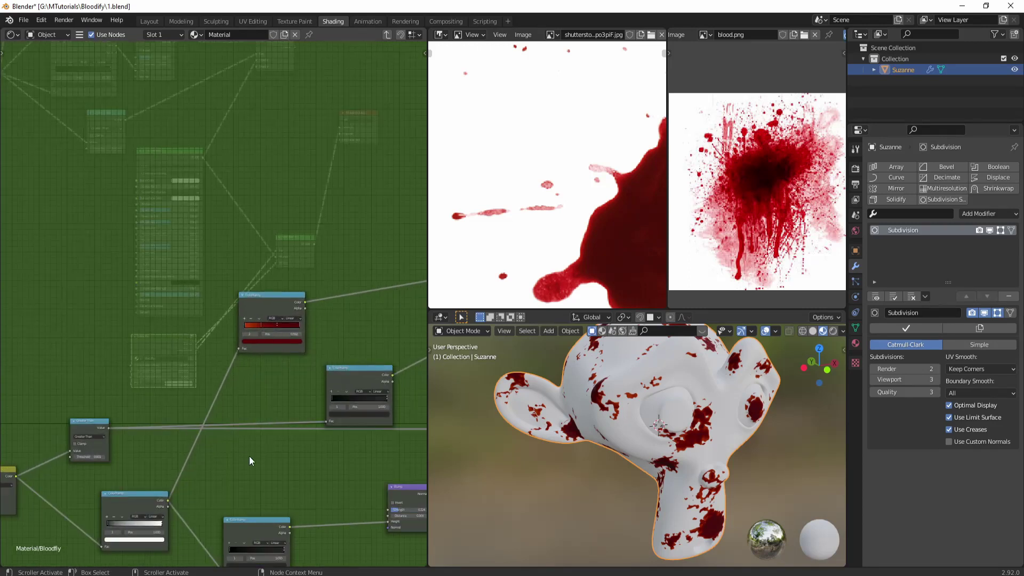
pyautogui.moveTo(252, 456); pyautogui.dragTo(273, 405, button='middle')
pyautogui.press('Tab')
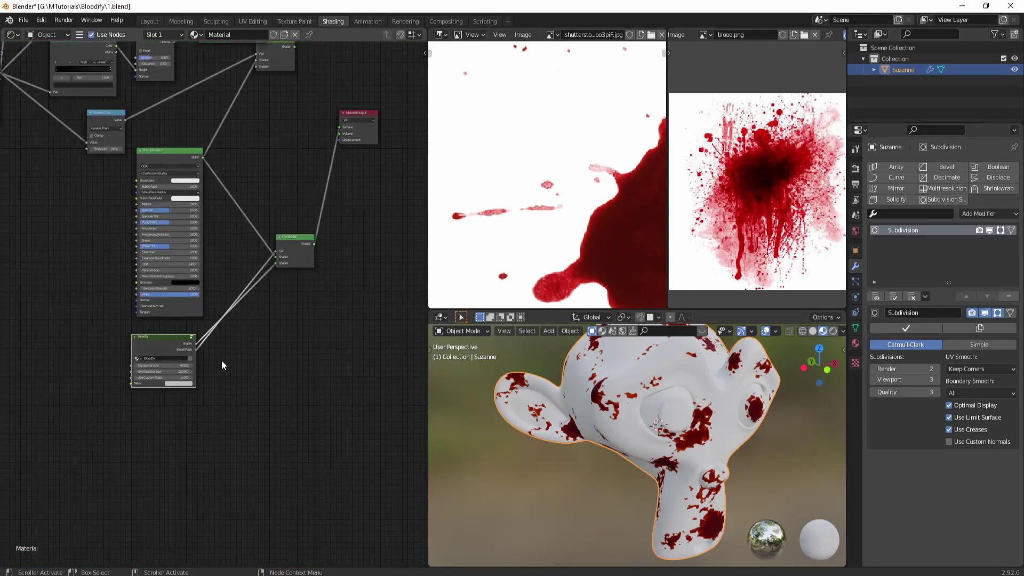